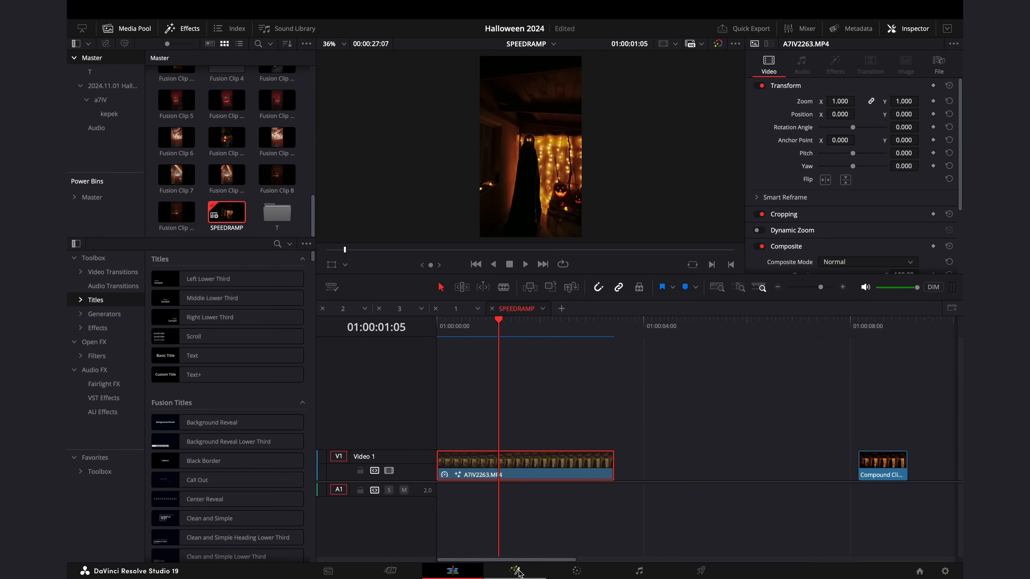
- Open the selected A7IV2263.MP4 clip in Fusion with a single viewer and add a Tracker node after MediaIn1
{"action": "left_click", "coordinate": [516, 571]}
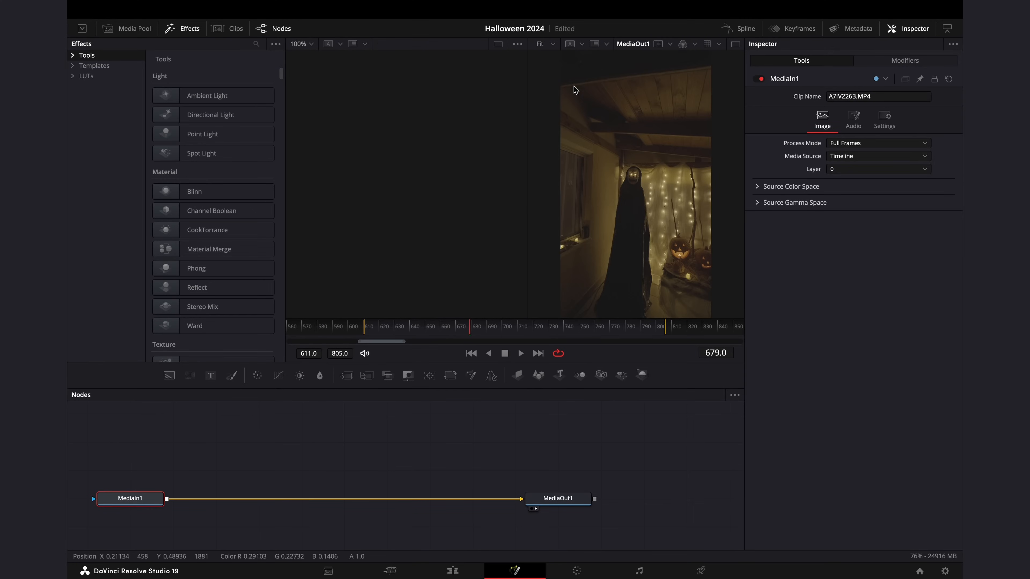
{"action": "left_click", "coordinate": [734, 45]}
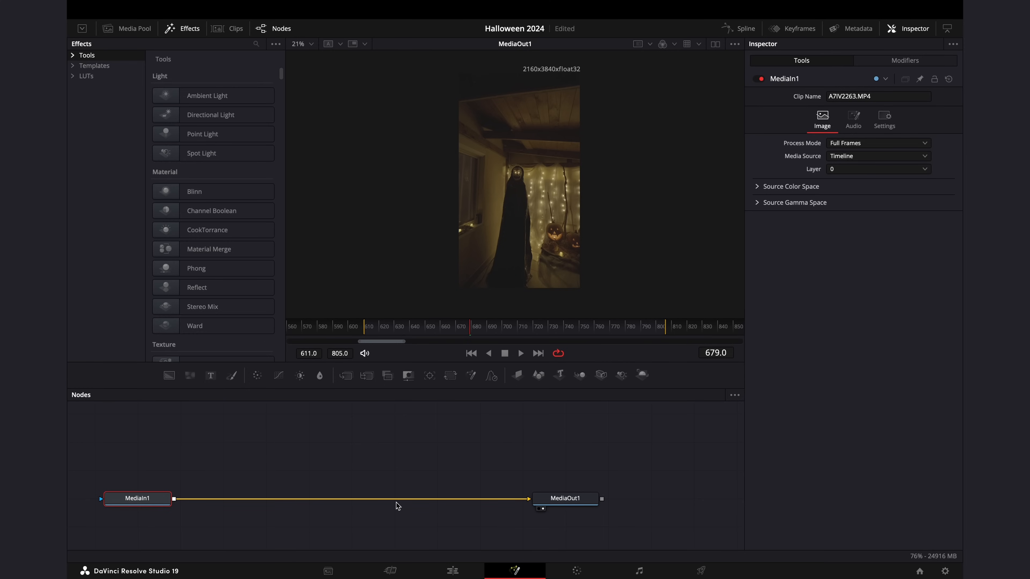
{"action": "key", "text": "shift+space"}
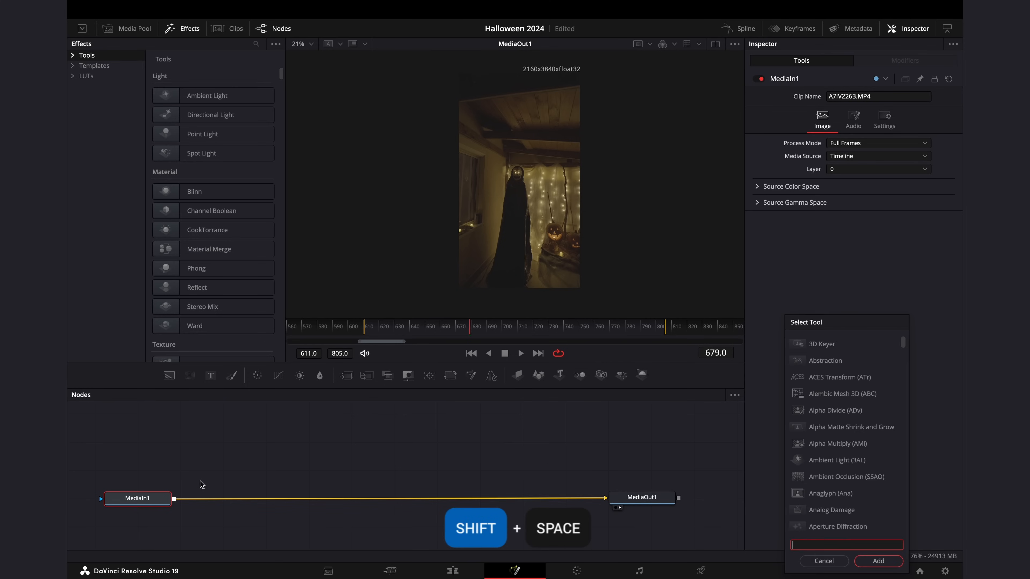
{"action": "type", "text": "track"}
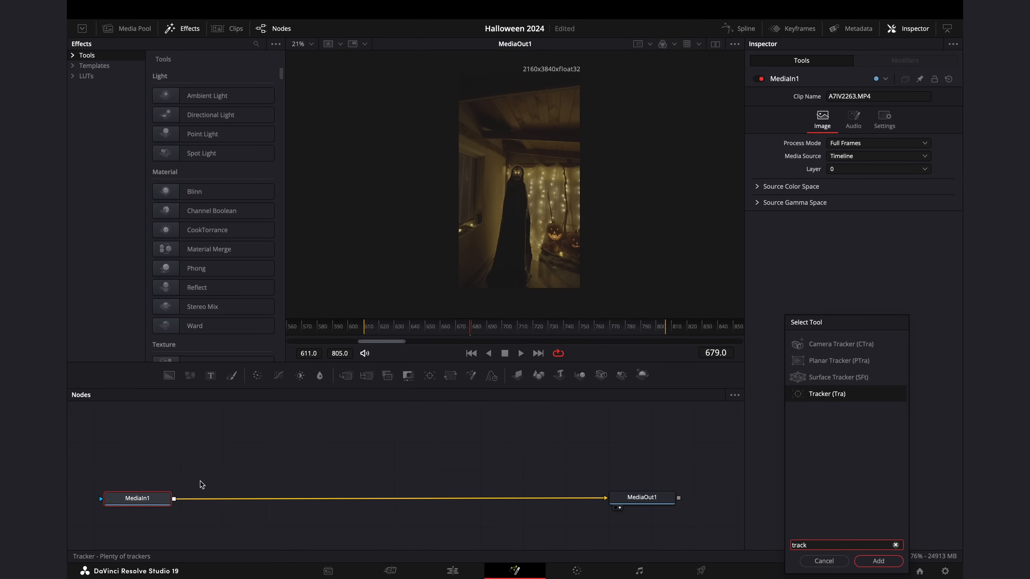
{"action": "key", "text": "Return"}
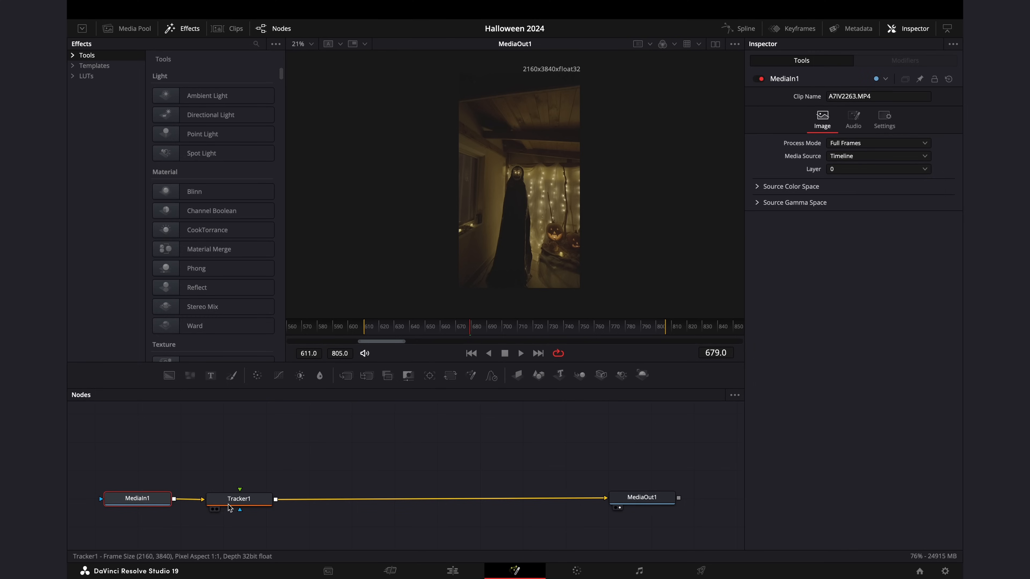
- Place Tracker1's IntelliTrack point on the cloaked figure's face and track it in both directions over the clip
{"action": "left_click", "coordinate": [230, 506]}
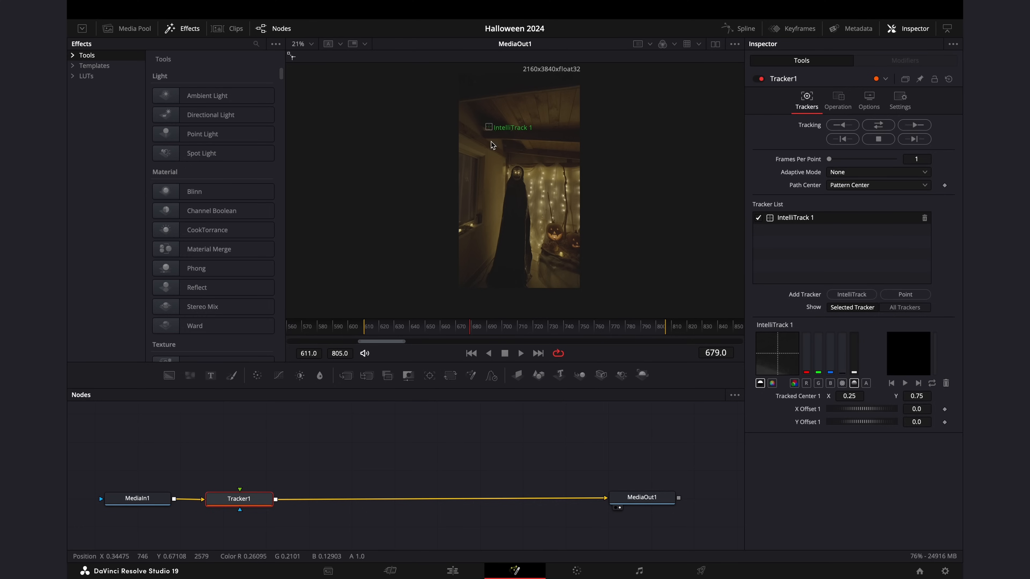
{"action": "left_click_drag", "start_coordinate": [490, 130], "coordinate": [518, 179]}
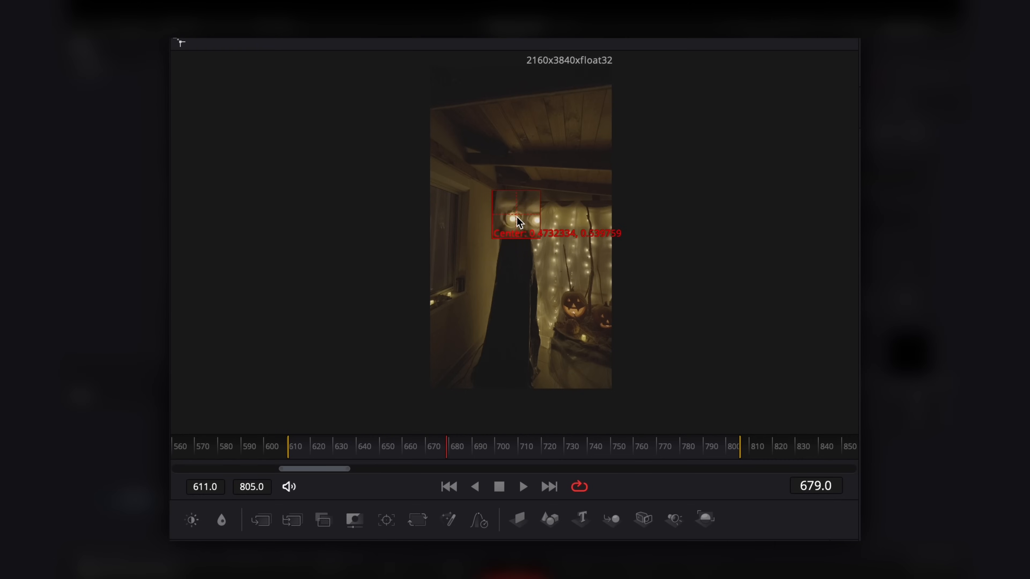
{"action": "left_click_drag", "start_coordinate": [518, 221], "coordinate": [517, 173]}
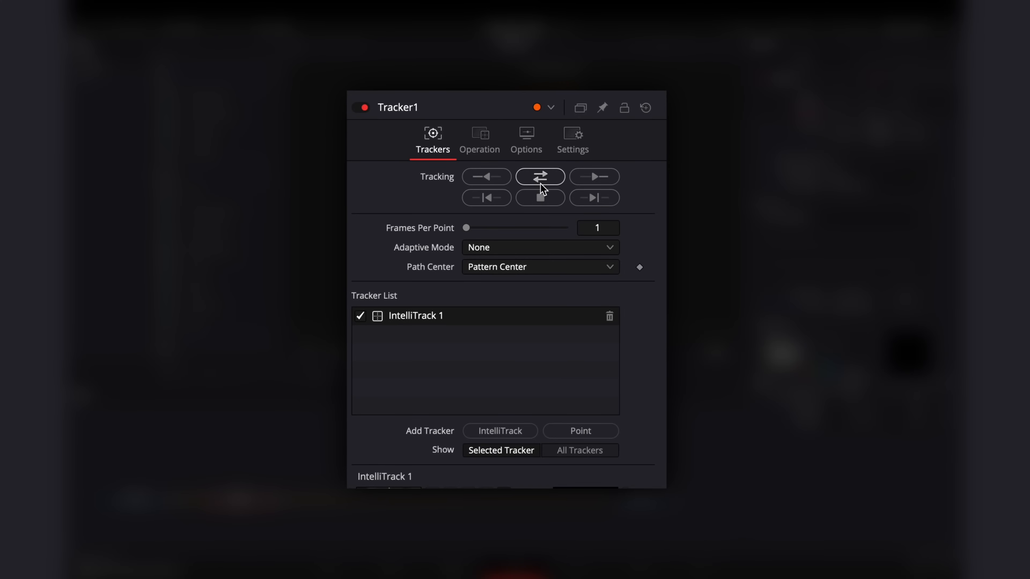
{"action": "left_click", "coordinate": [540, 182]}
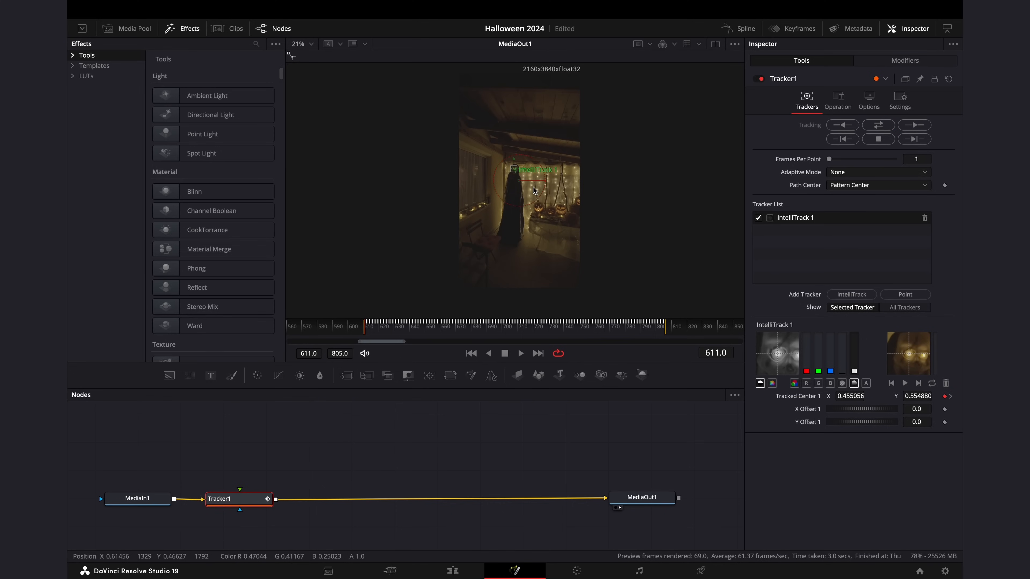
{"action": "key", "text": "space"}
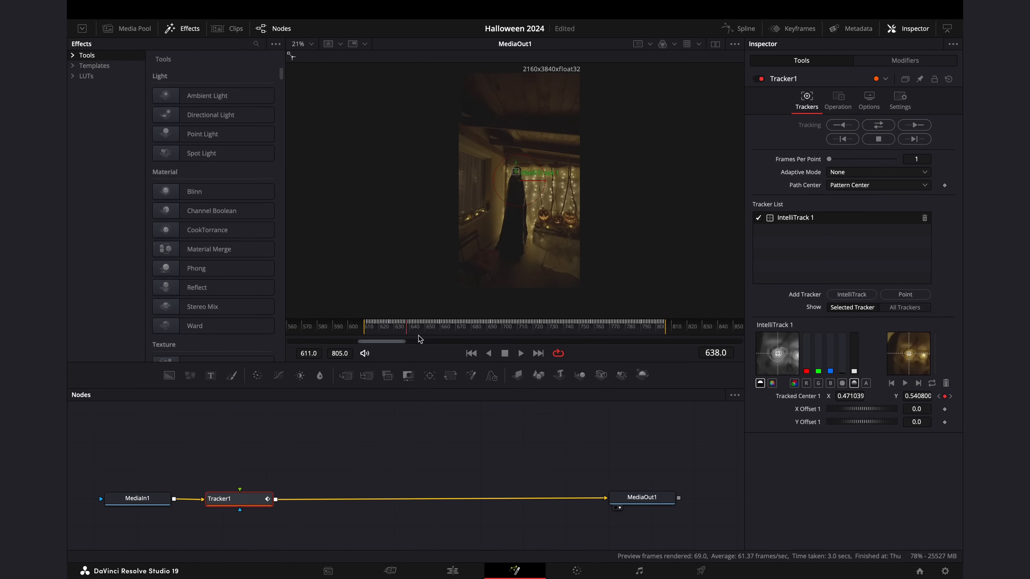
{"action": "key", "text": "space"}
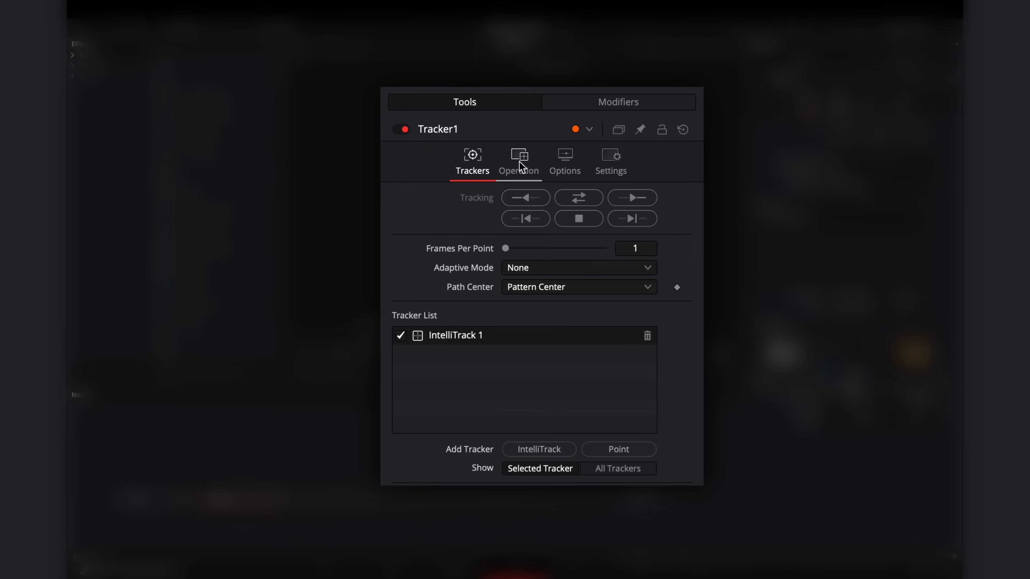
- Set Tracker1's operation to Match Move with Merge set to BG only
{"action": "left_click", "coordinate": [838, 97]}
{"action": "left_click", "coordinate": [519, 198]}
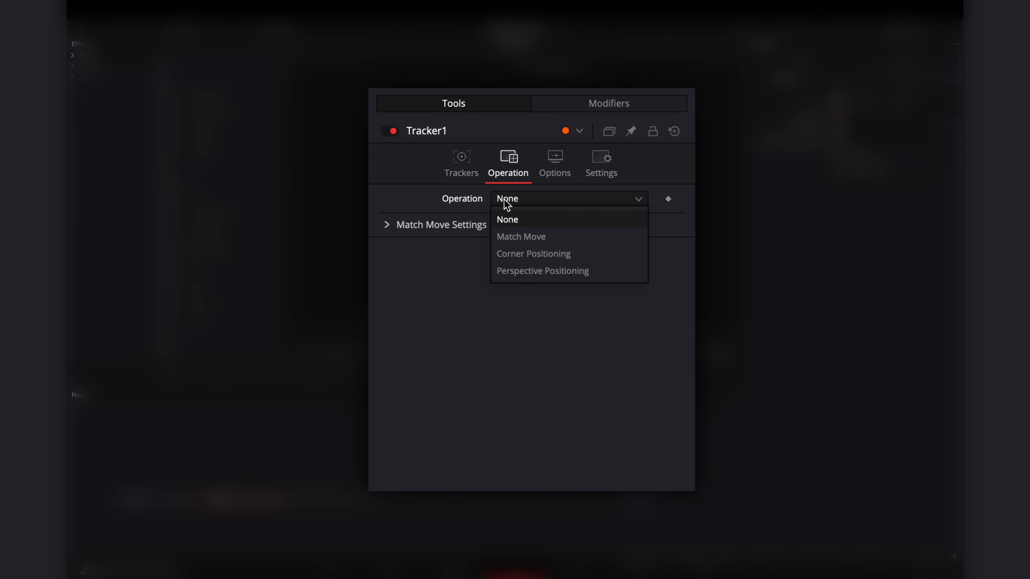
{"action": "left_click", "coordinate": [529, 239]}
{"action": "left_click", "coordinate": [529, 217]}
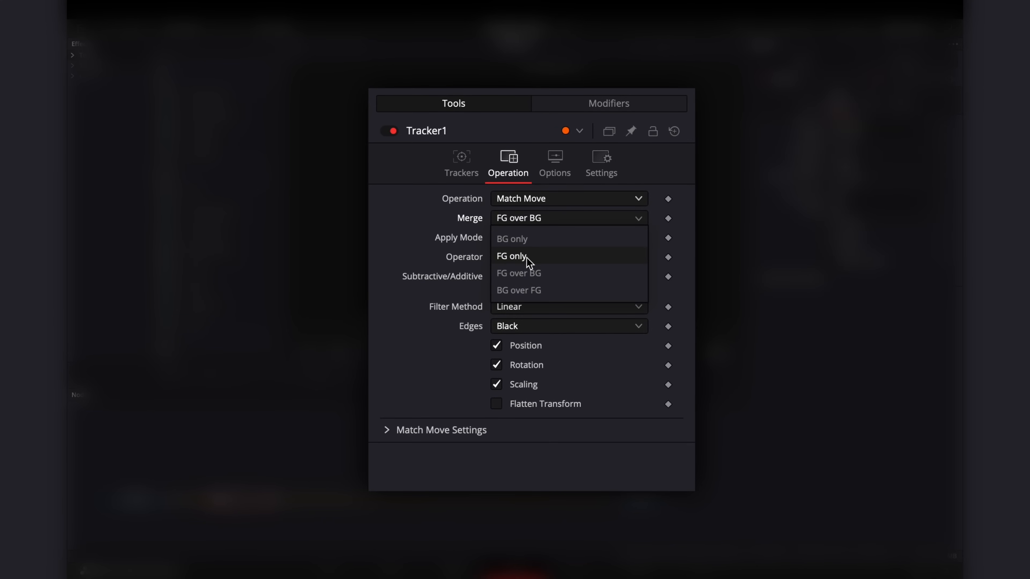
{"action": "left_click", "coordinate": [503, 240]}
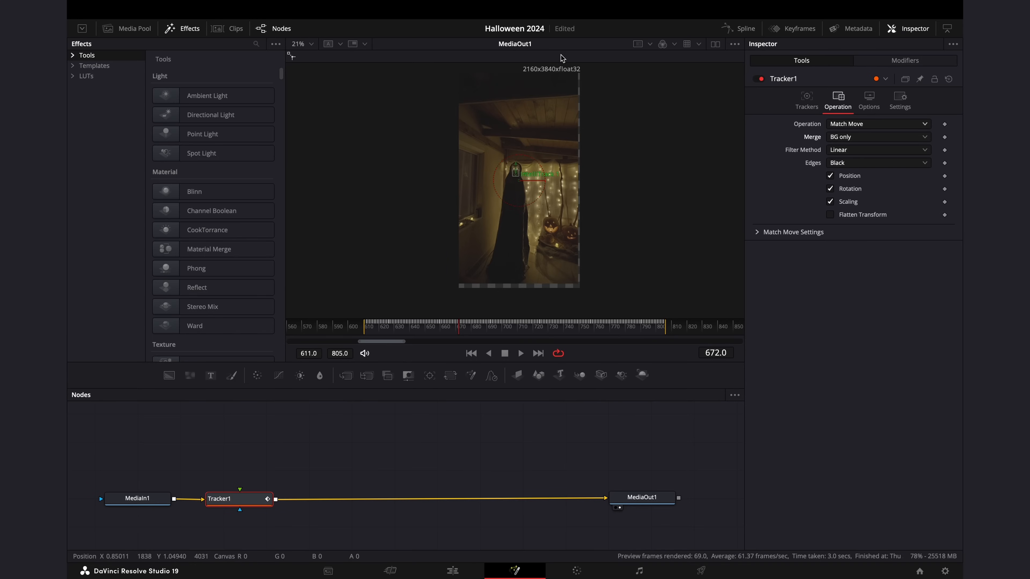
{"action": "key", "text": "Left"}
{"action": "key", "text": "Left"}
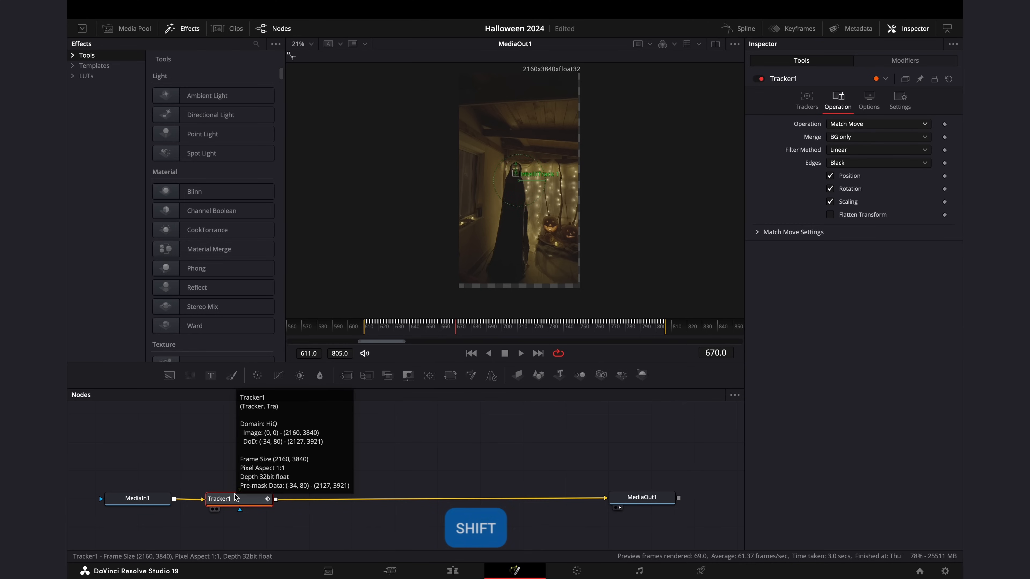
- Add a Transform node between Tracker1 and MediaOut1
{"action": "key", "text": "shift+space"}
{"action": "type", "text": "t"}
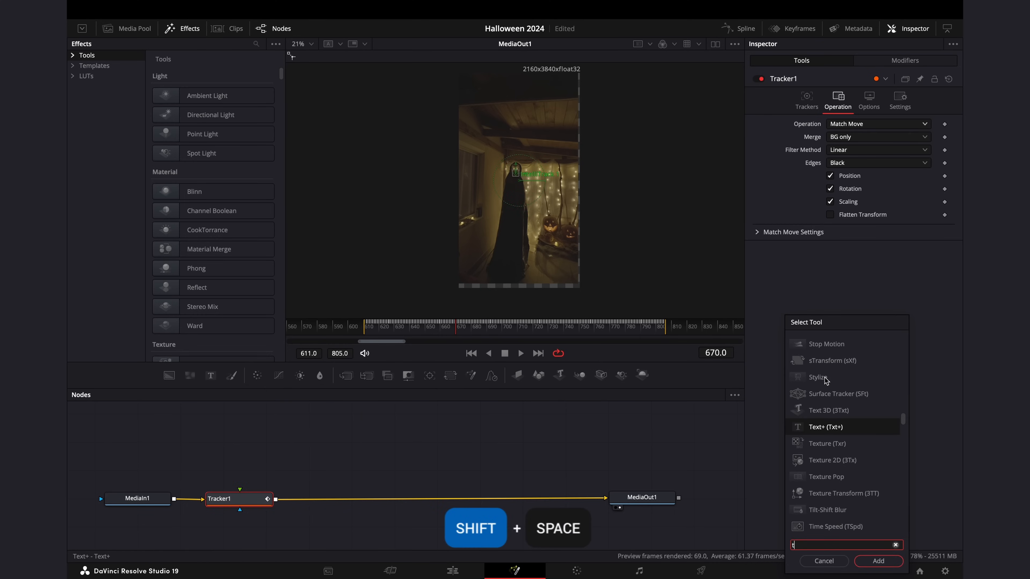
{"action": "type", "text": "ransfor"}
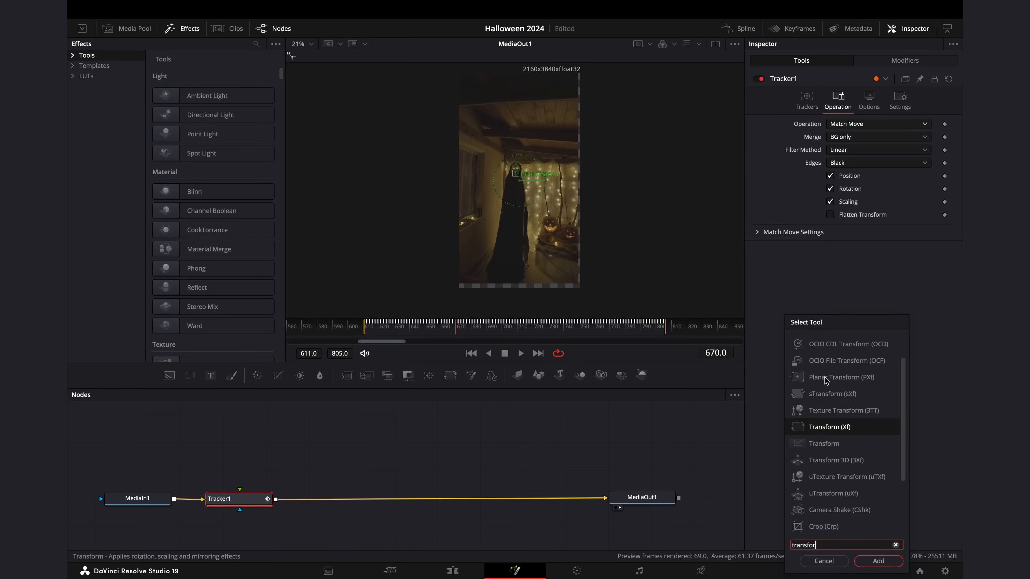
{"action": "key", "text": "Return"}
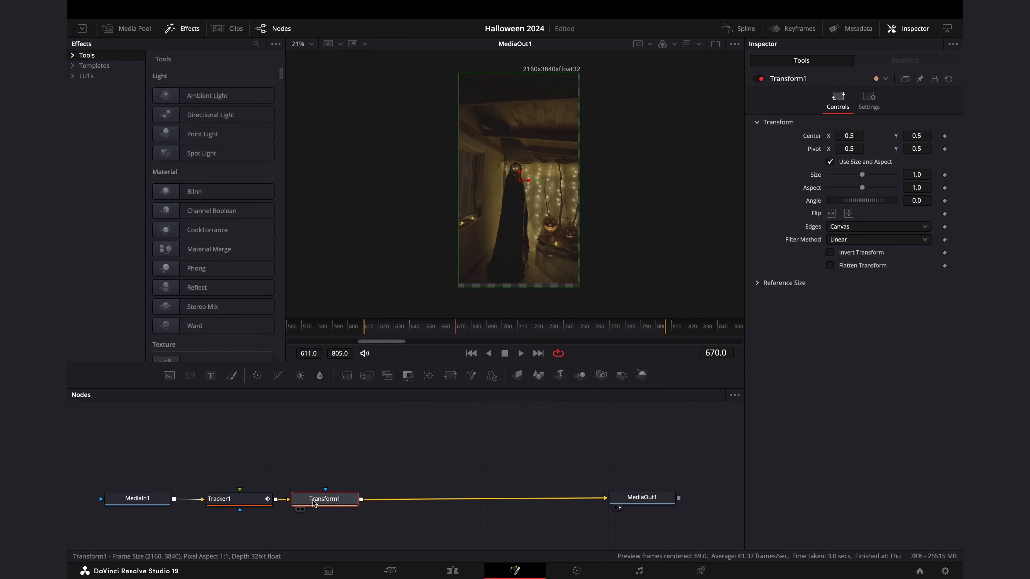
{"action": "left_click_drag", "start_coordinate": [323, 498], "coordinate": [328, 499]}
- Scale the image up in Transform1 to a Size of 1.053 to cover the empty edges around the frame
{"action": "left_click_drag", "start_coordinate": [862, 174], "coordinate": [917, 175]}
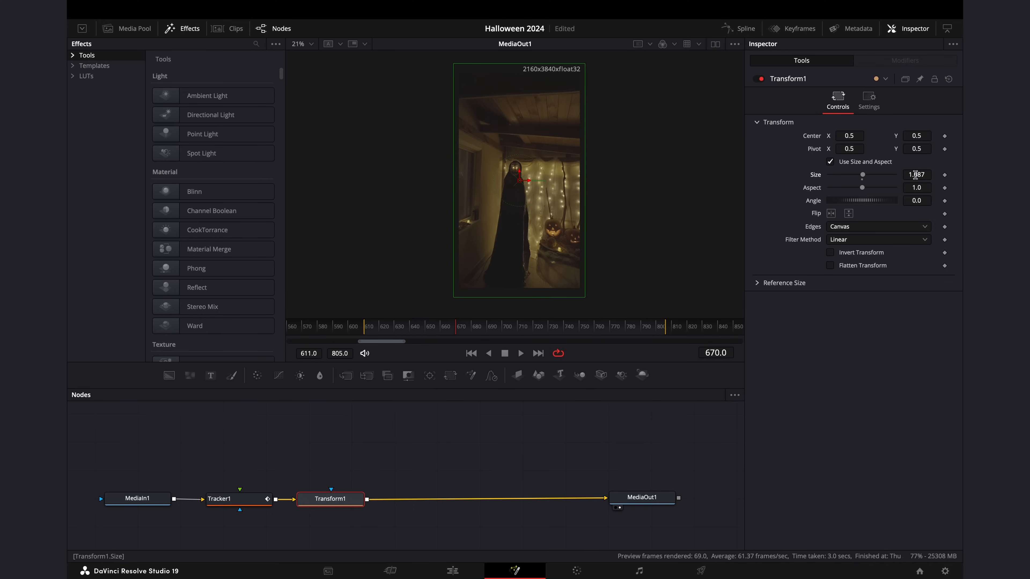
{"action": "left_click_drag", "start_coordinate": [478, 327], "coordinate": [376, 328]}
{"action": "left_click_drag", "start_coordinate": [587, 264], "coordinate": [576, 264]}
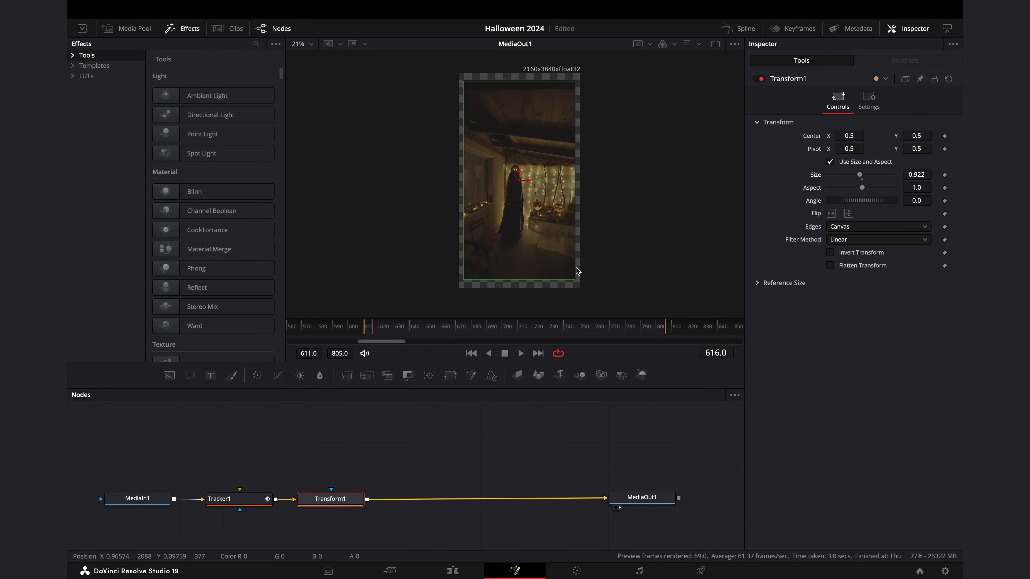
{"action": "left_click_drag", "start_coordinate": [913, 175], "coordinate": [919, 175]}
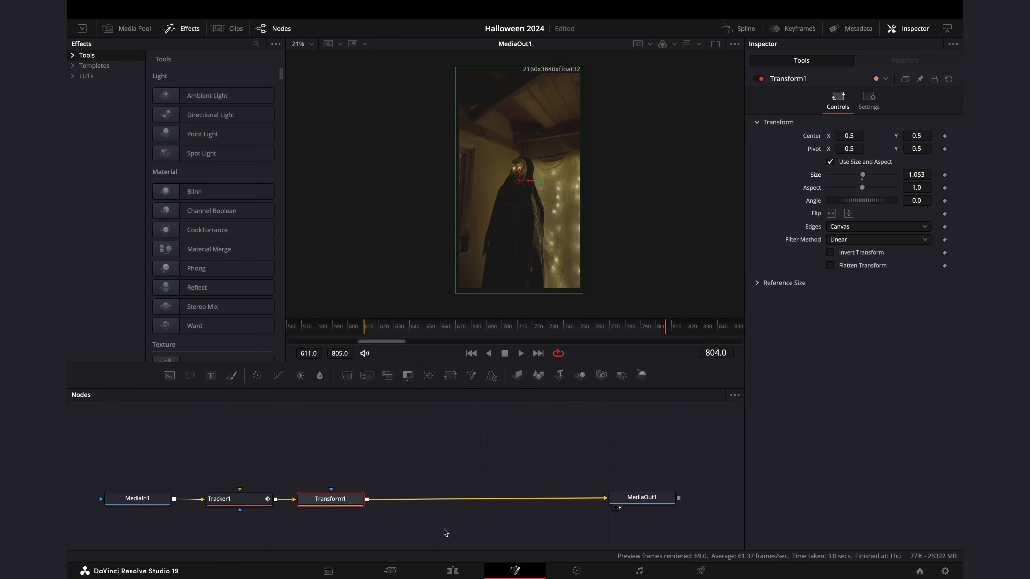
- Check the face-locked clip on the Edit page by scrubbing through it on the timeline
{"action": "left_click", "coordinate": [451, 574]}
{"action": "scroll", "coordinate": [485, 345], "scroll_direction": "left", "scroll_amount": 1}
{"action": "left_click_drag", "start_coordinate": [473, 331], "coordinate": [437, 332]}
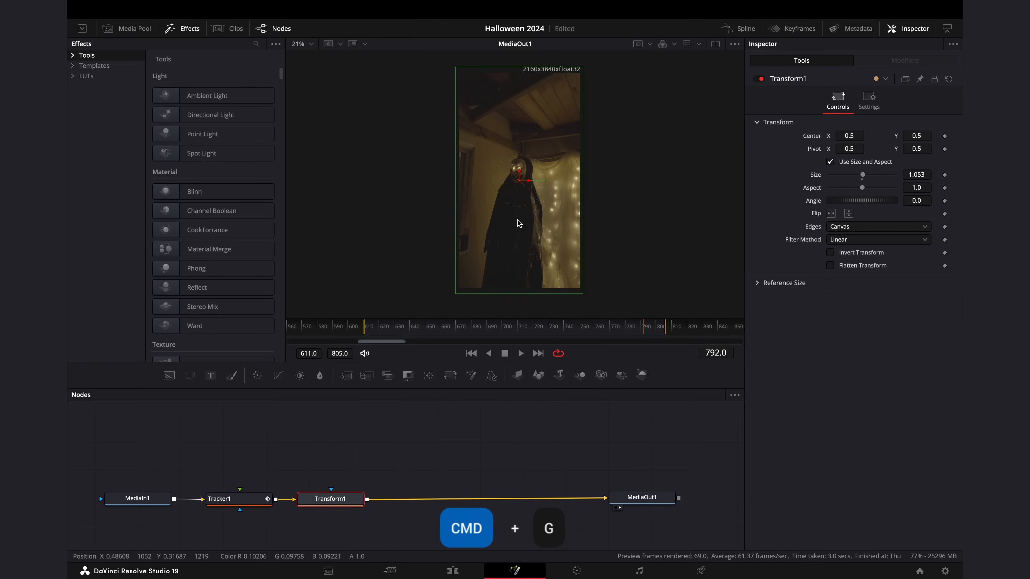
- Show the guides in the Fusion viewer and scrub from frame 611 to 805 to check the figure's centring
{"action": "key", "text": "super+g"}
{"action": "left_click_drag", "start_coordinate": [408, 329], "coordinate": [367, 331]}
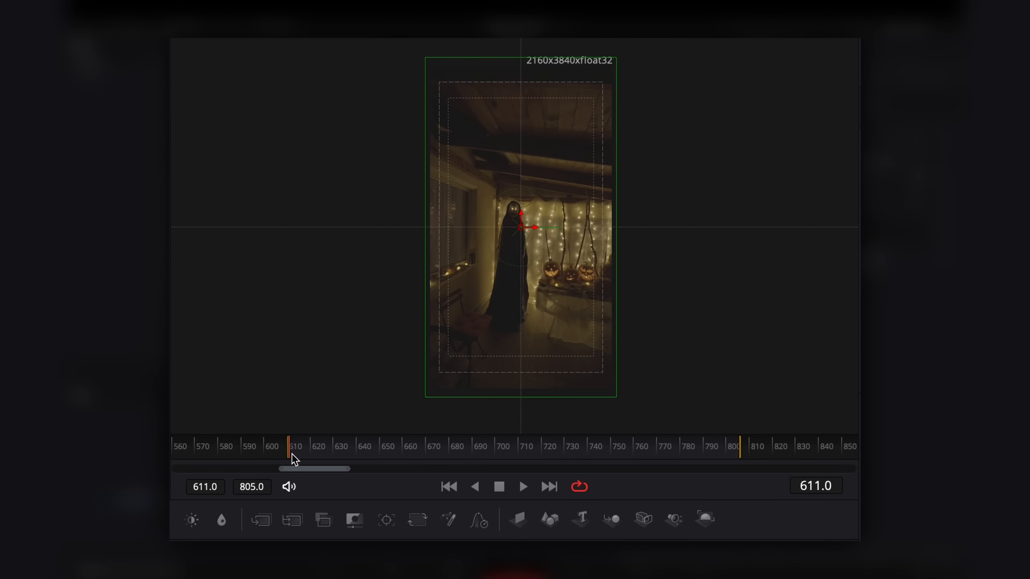
{"action": "left_click_drag", "start_coordinate": [292, 454], "coordinate": [739, 455]}
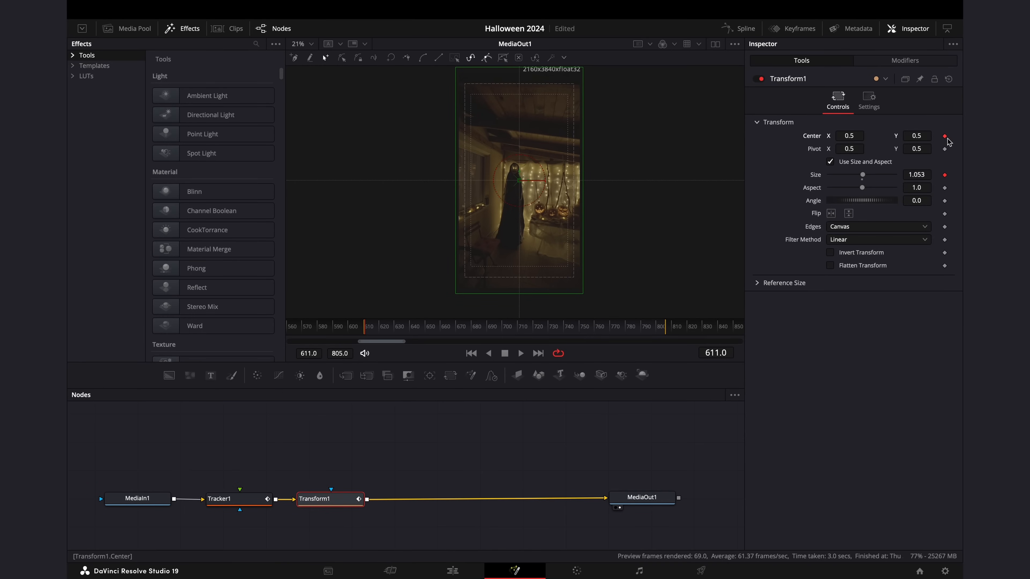
- Keyframe Transform1 at frame 611 with Center X 0.551 and Size 1.141, and adjust Center X at frame 805 to centre the figure
{"action": "left_click_drag", "start_coordinate": [849, 135], "coordinate": [867, 135]}
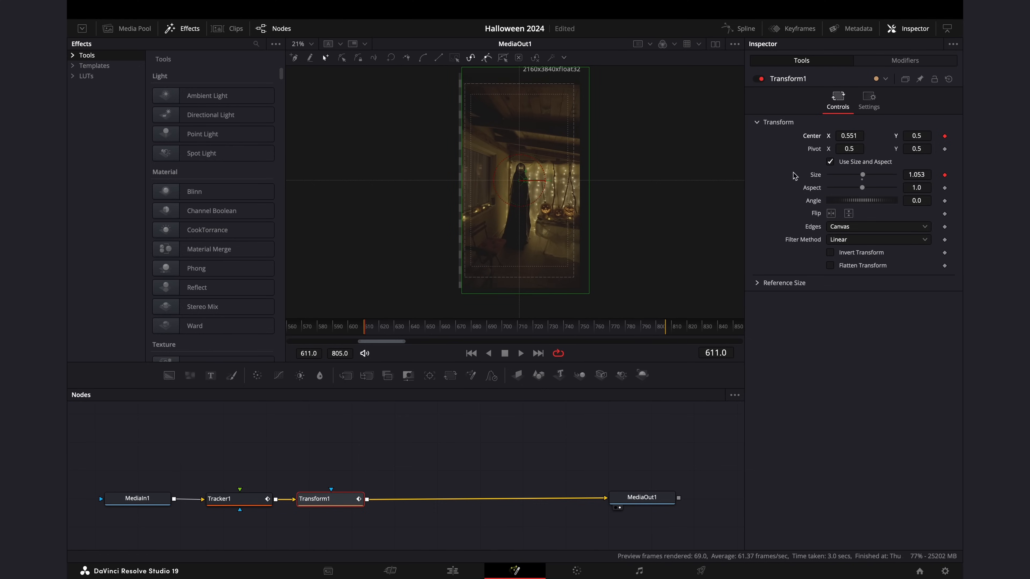
{"action": "left_click_drag", "start_coordinate": [916, 174], "coordinate": [945, 175]}
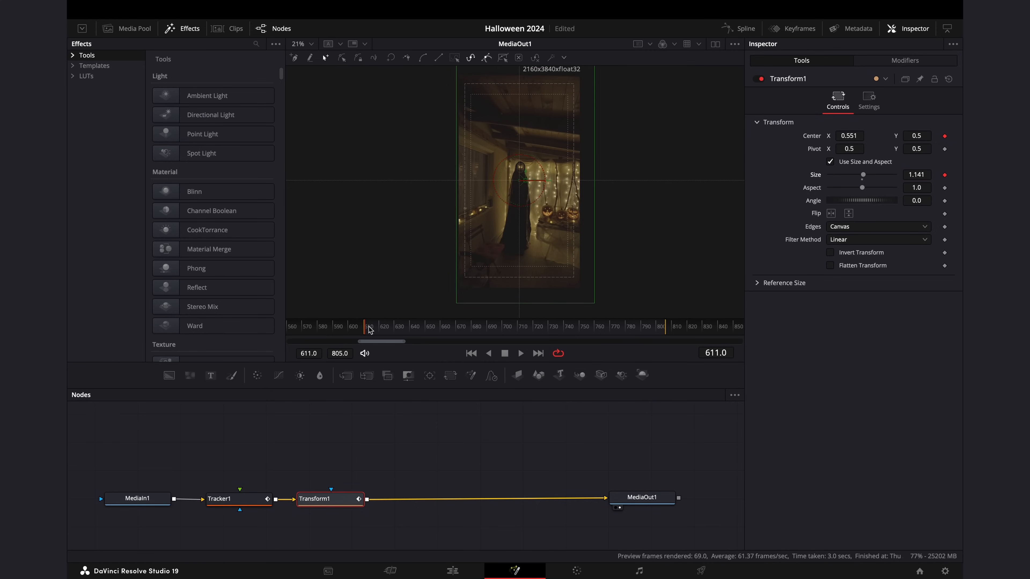
{"action": "key", "text": "space"}
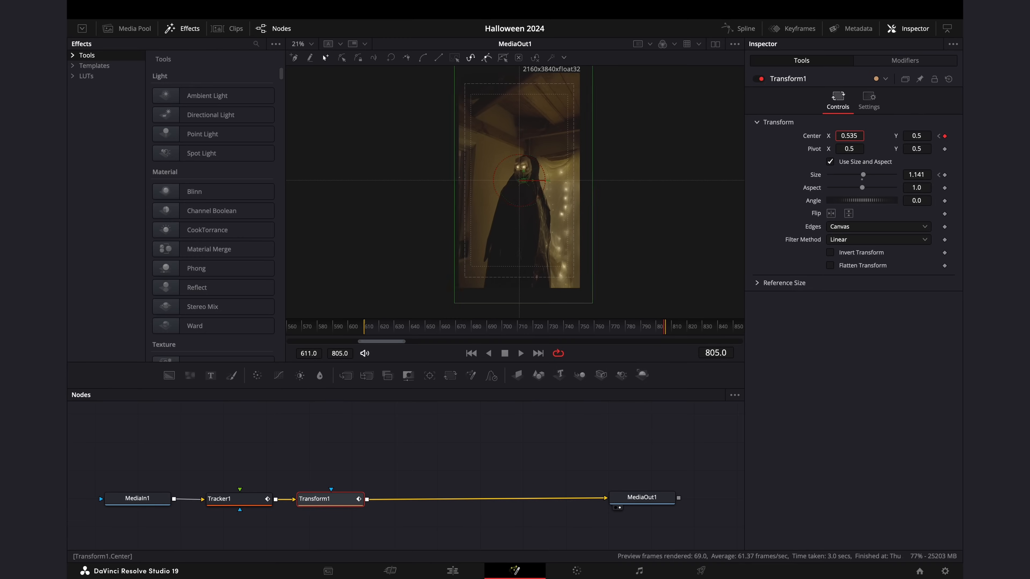
{"action": "left_click_drag", "start_coordinate": [849, 136], "coordinate": [837, 135]}
{"action": "left_click_drag", "start_coordinate": [381, 331], "coordinate": [434, 330]}
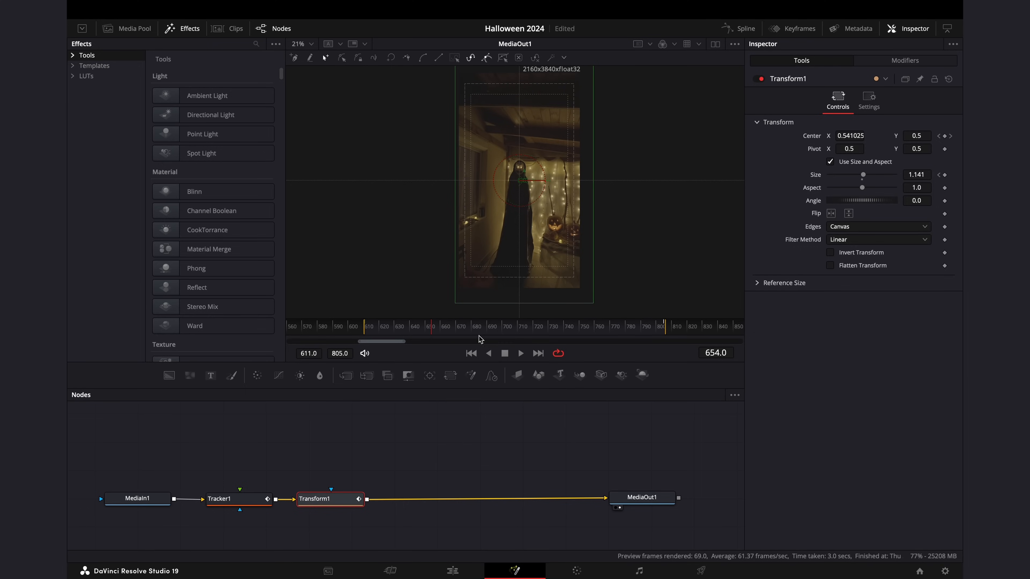
- Play and scrub the recentred clip on the Edit page to review its motion
{"action": "left_click", "coordinate": [465, 573]}
{"action": "key", "text": "space"}
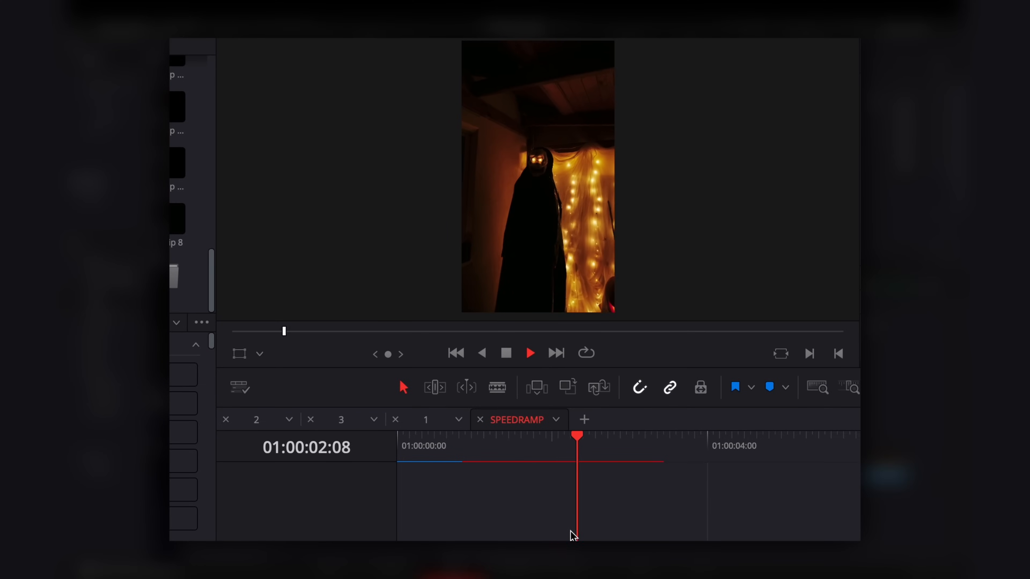
{"action": "key", "text": "space"}
{"action": "left_click", "coordinate": [598, 446]}
{"action": "left_click_drag", "start_coordinate": [596, 447], "coordinate": [393, 447]}
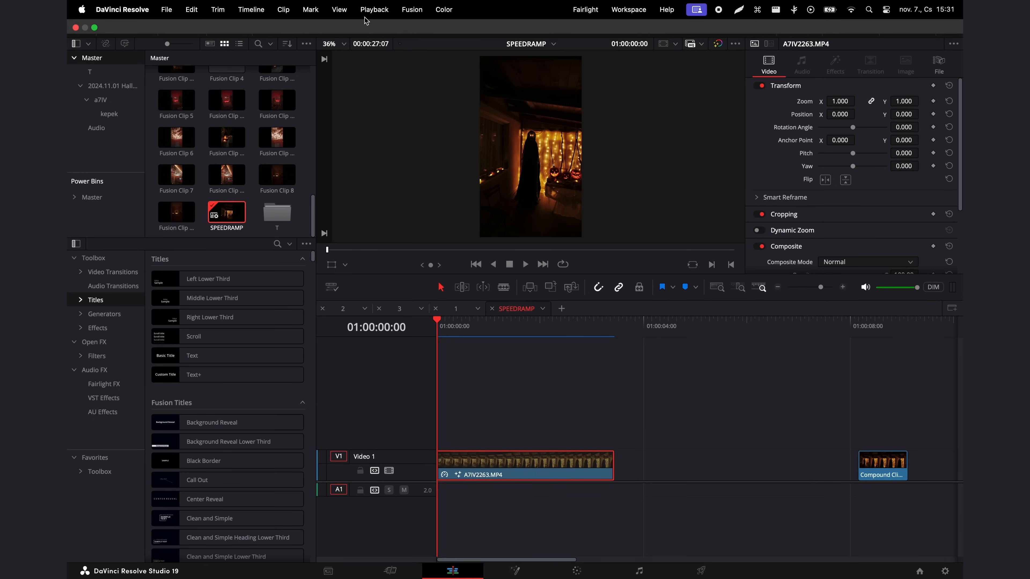
- Set the render cache mode to User
{"action": "left_click", "coordinate": [374, 10]}
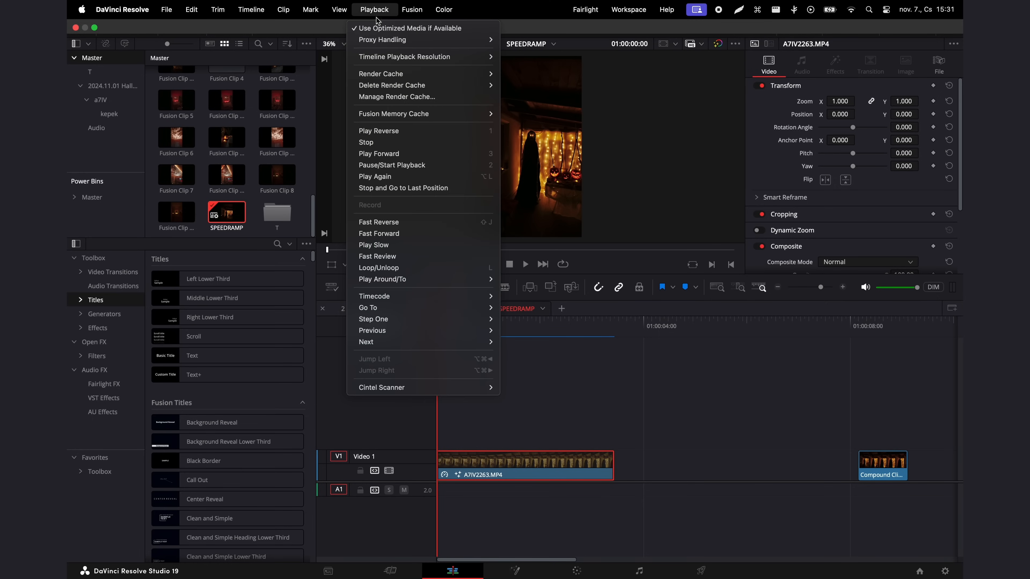
{"action": "mouse_move", "coordinate": [426, 73]}
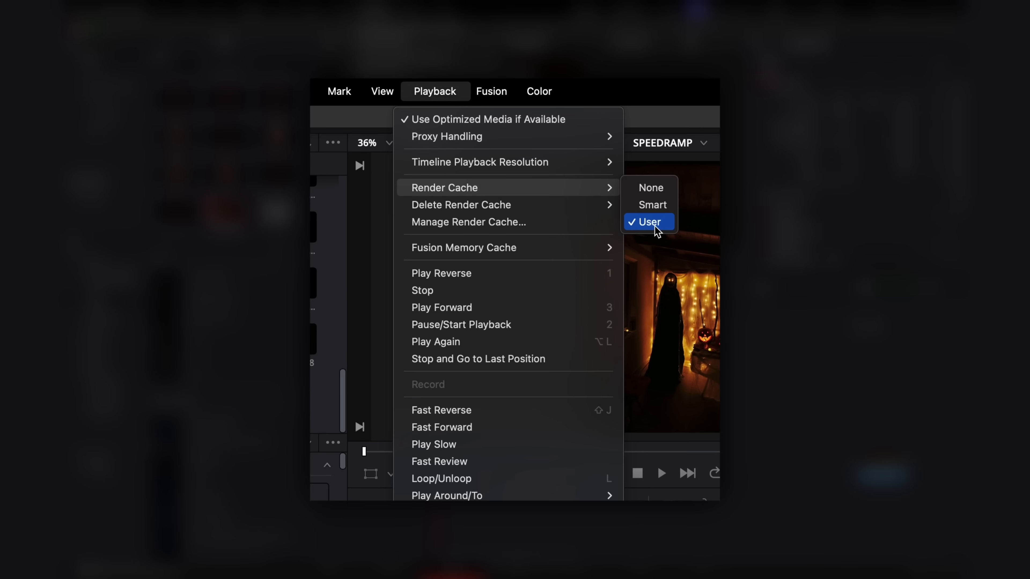
{"action": "left_click", "coordinate": [655, 226]}
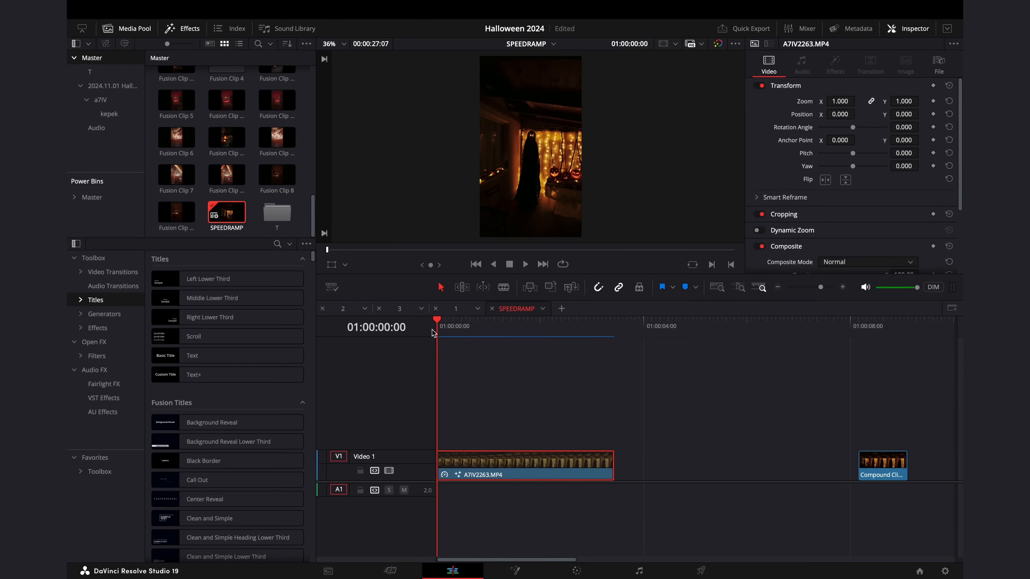
- Scrub through the cached A7IV2263.MP4 clip and the rest of the SPEEDRAMP timeline to examine playback
{"action": "left_click_drag", "start_coordinate": [437, 324], "coordinate": [613, 330]}
{"action": "scroll", "coordinate": [568, 376], "scroll_direction": "down", "scroll_amount": 3}
{"action": "left_click", "coordinate": [688, 328]}
{"action": "left_click_drag", "start_coordinate": [687, 328], "coordinate": [436, 343]}
- Duplicate the A7IV2263.MP4 clip just after the original on Video 1 and open the copy in Fusion
{"action": "left_click_drag", "start_coordinate": [483, 462], "coordinate": [599, 460]}
{"action": "left_click_drag", "start_coordinate": [549, 331], "coordinate": [553, 330]}
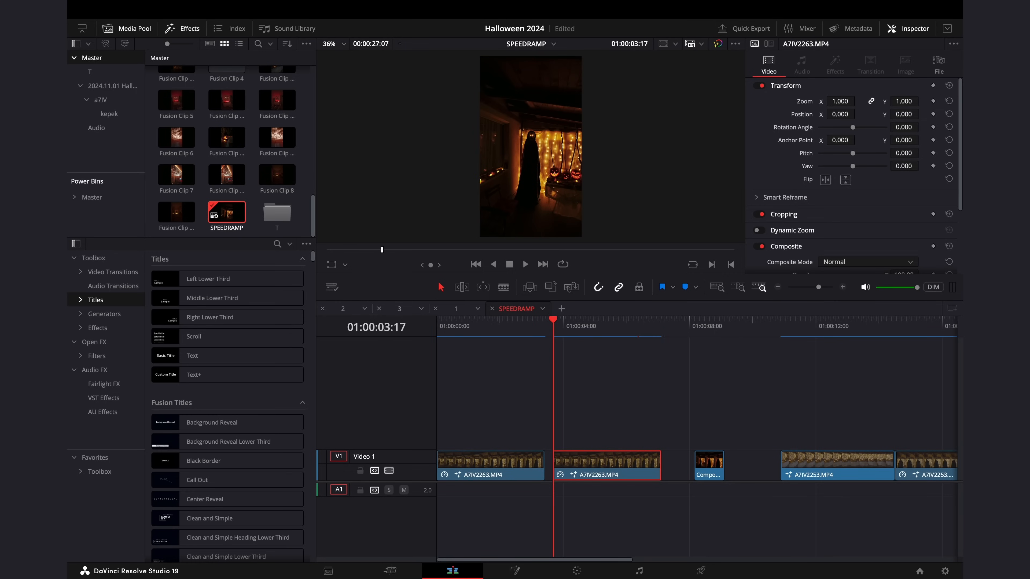
{"action": "key", "text": "BackSpace"}
{"action": "left_click_drag", "start_coordinate": [498, 463], "coordinate": [609, 463]}
{"action": "left_click", "coordinate": [514, 572]}
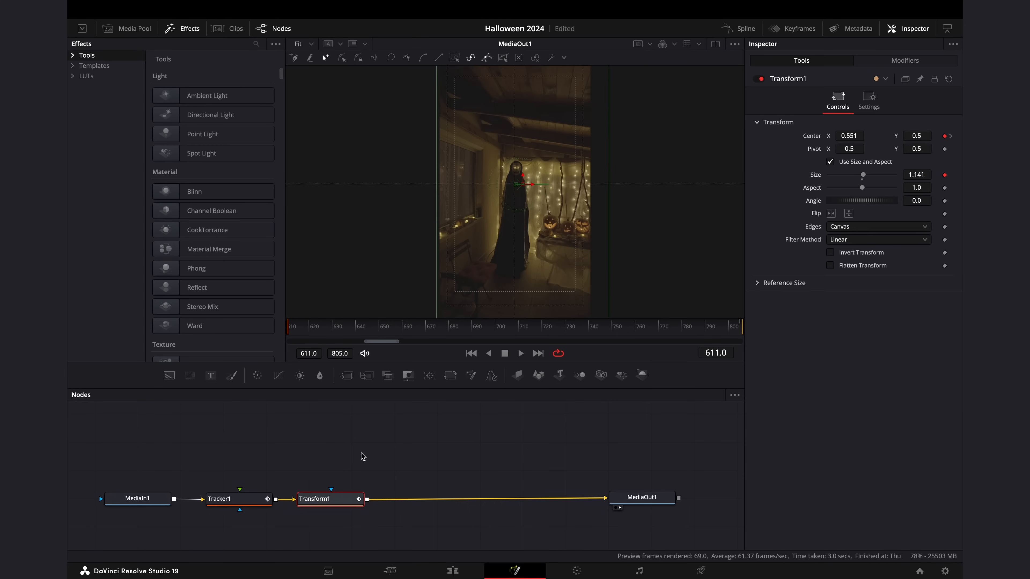
- Delete the Tracker and Transform nodes and add a Planar Tracker node after MediaIn1
{"action": "key", "text": "Delete"}
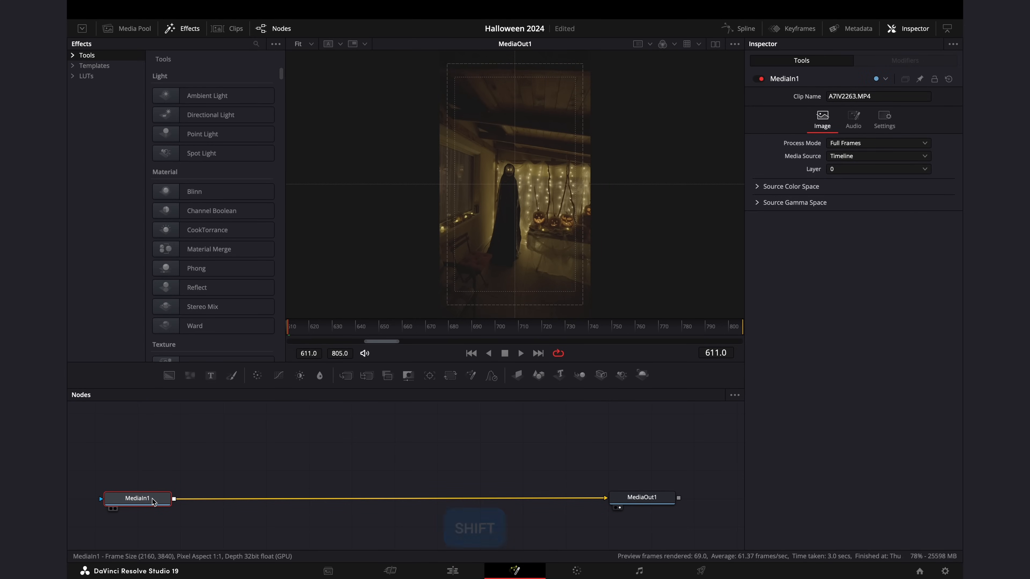
{"action": "key", "text": "shift+space"}
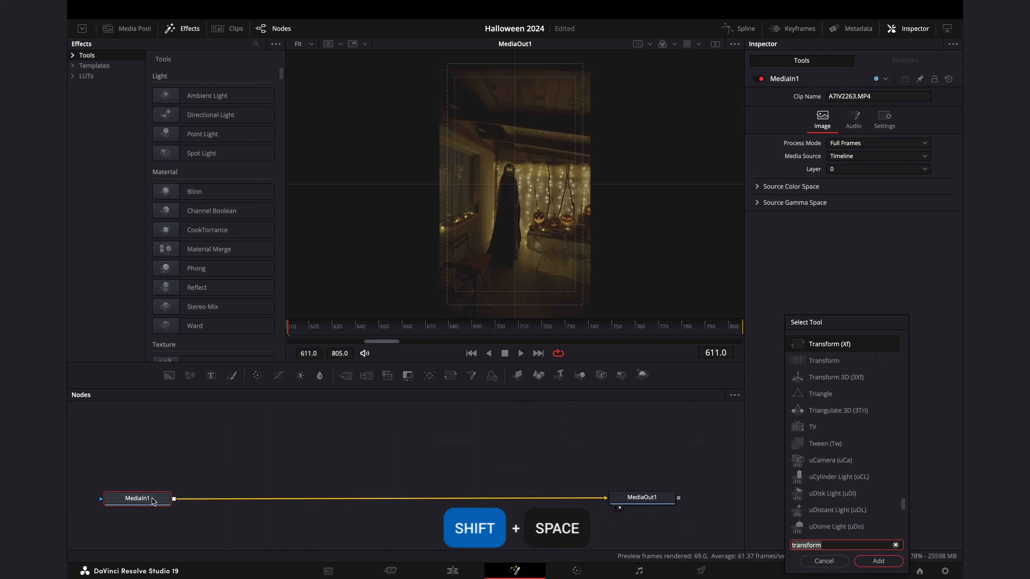
{"action": "type", "text": "pla"}
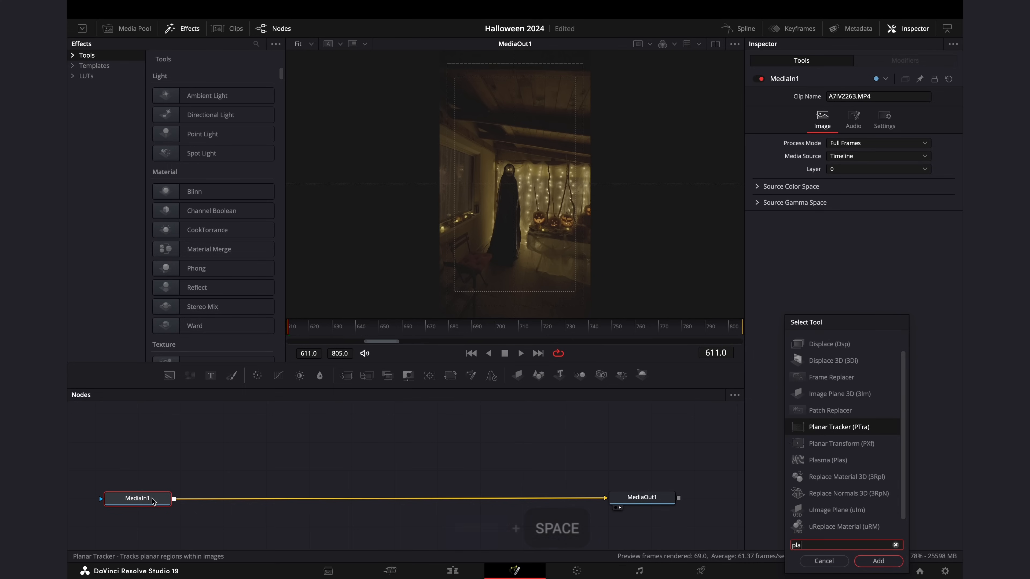
{"action": "left_click", "coordinate": [849, 428]}
{"action": "left_click", "coordinate": [885, 562]}
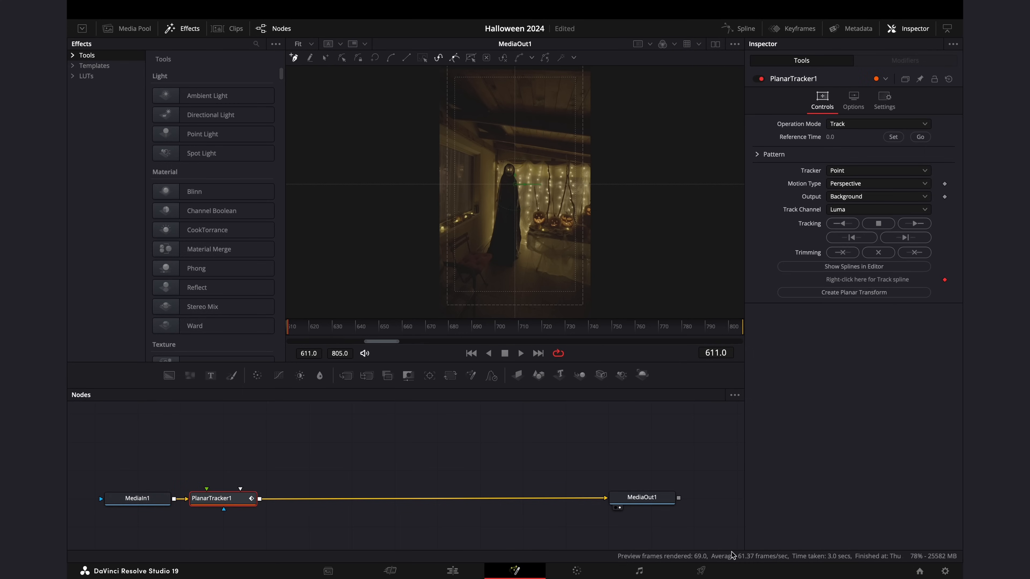
- Set the planar tracker to Hybrid Point/Area and outline the hooded figure's face with a closed polygon
{"action": "left_click", "coordinate": [849, 173]}
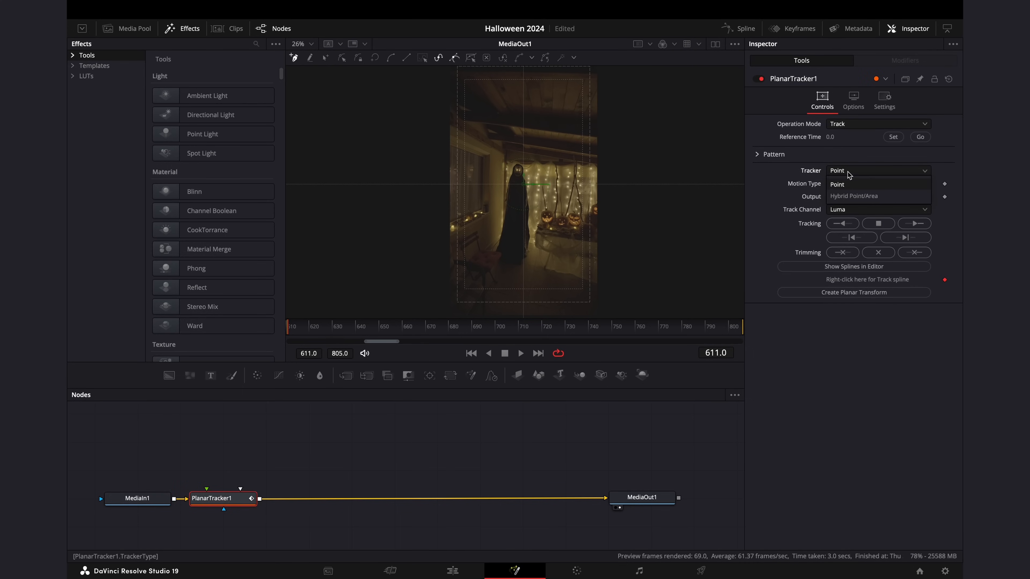
{"action": "left_click", "coordinate": [856, 196]}
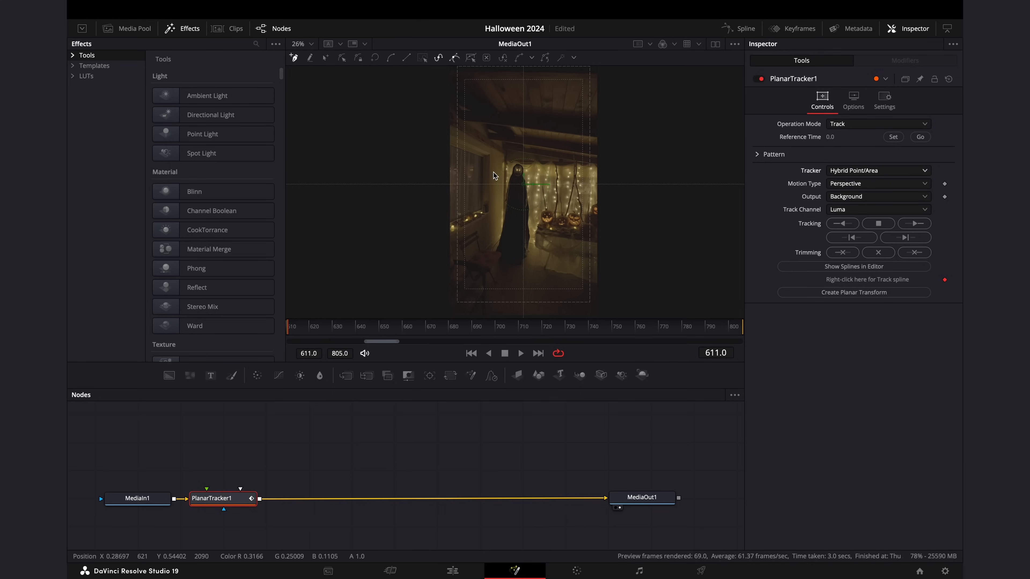
{"action": "scroll", "coordinate": [493, 172], "scroll_direction": "up", "scroll_amount": 10}
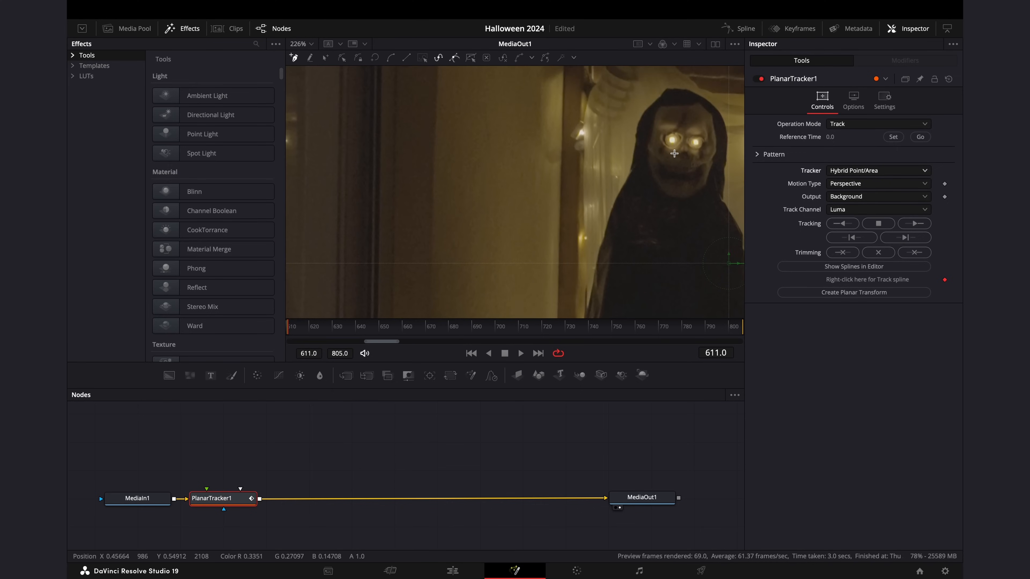
{"action": "left_click", "coordinate": [487, 192]}
{"action": "left_click", "coordinate": [510, 199]}
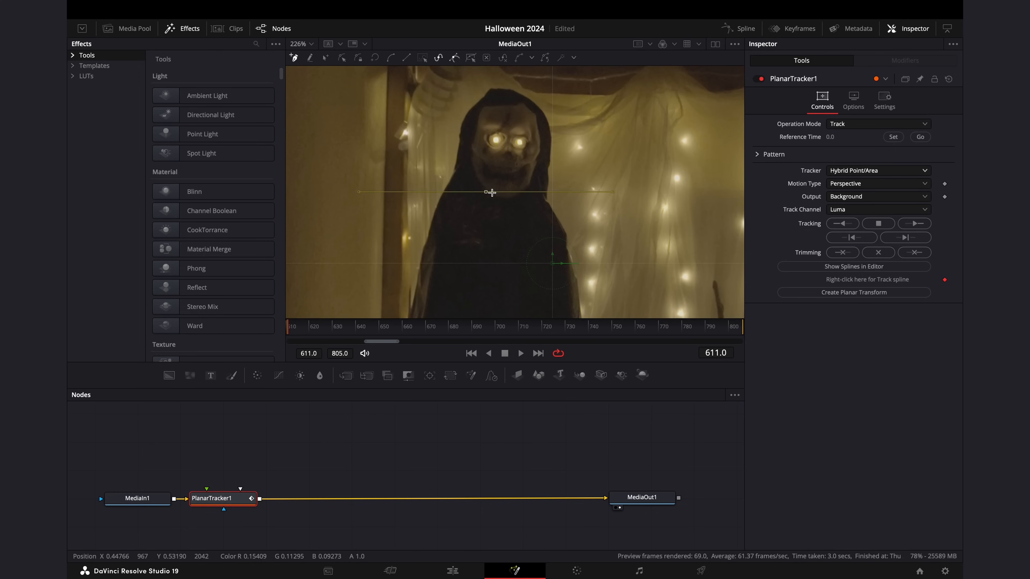
{"action": "left_click", "coordinate": [533, 184]}
{"action": "left_click", "coordinate": [543, 149]}
{"action": "left_click", "coordinate": [536, 117]}
{"action": "left_click", "coordinate": [517, 109]}
{"action": "left_click", "coordinate": [483, 112]}
{"action": "left_click", "coordinate": [477, 131]}
{"action": "left_click", "coordinate": [474, 171]}
{"action": "left_click", "coordinate": [486, 192]}
{"action": "scroll", "coordinate": [570, 182], "scroll_direction": "down", "scroll_amount": 2}
{"action": "scroll", "coordinate": [570, 182], "scroll_direction": "down", "scroll_amount": 10}
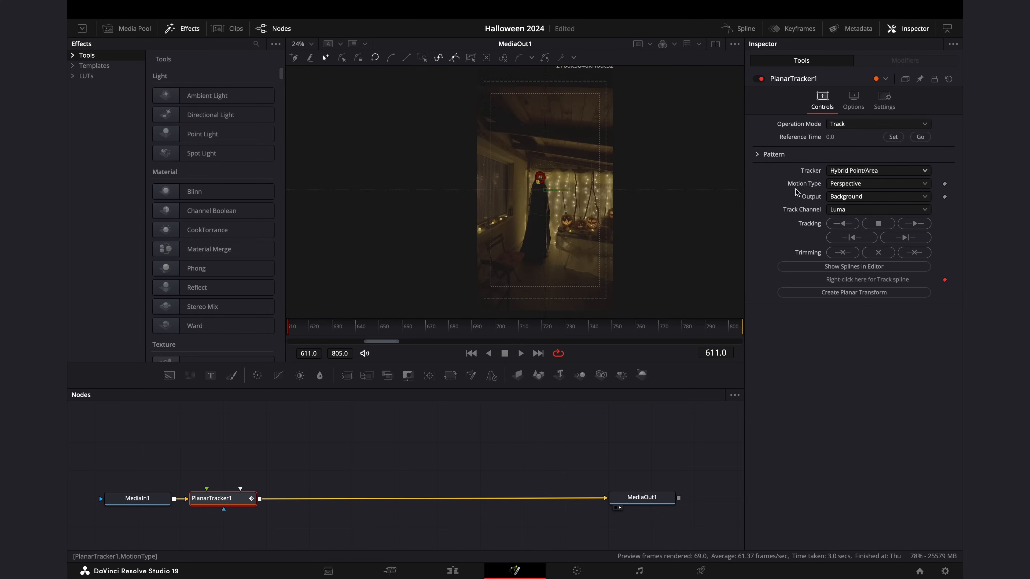
- Track the outlined face to the end of the clip using Translation motion, with frame 611 as the reference time
{"action": "left_click", "coordinate": [838, 186]}
{"action": "left_click", "coordinate": [842, 195]}
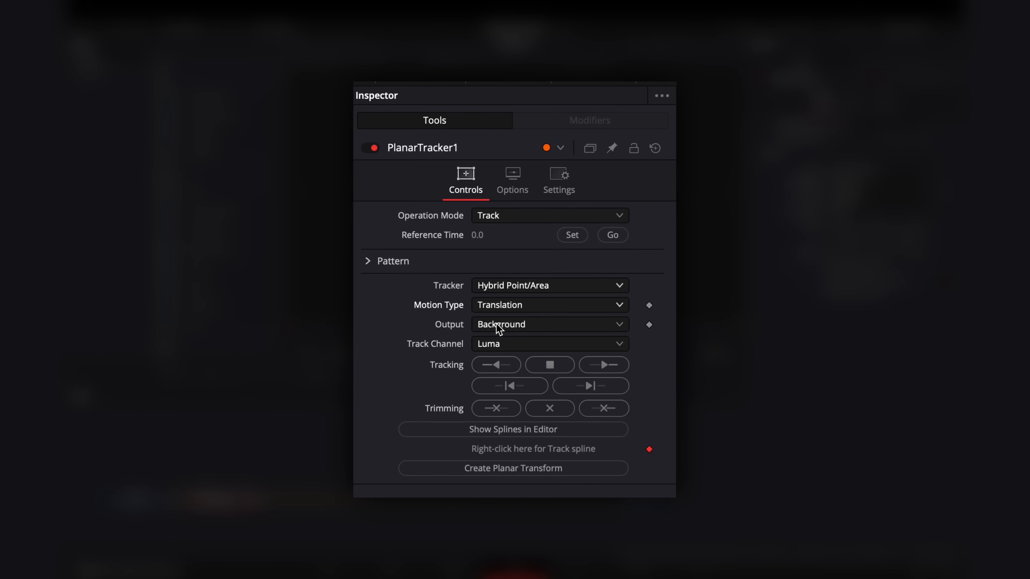
{"action": "left_click", "coordinate": [574, 239]}
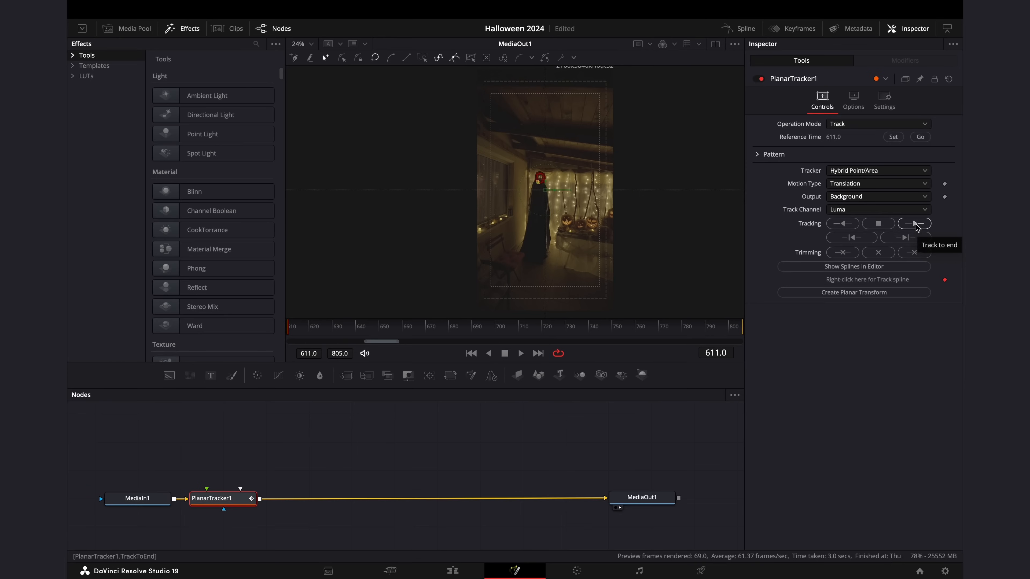
{"action": "left_click", "coordinate": [916, 224]}
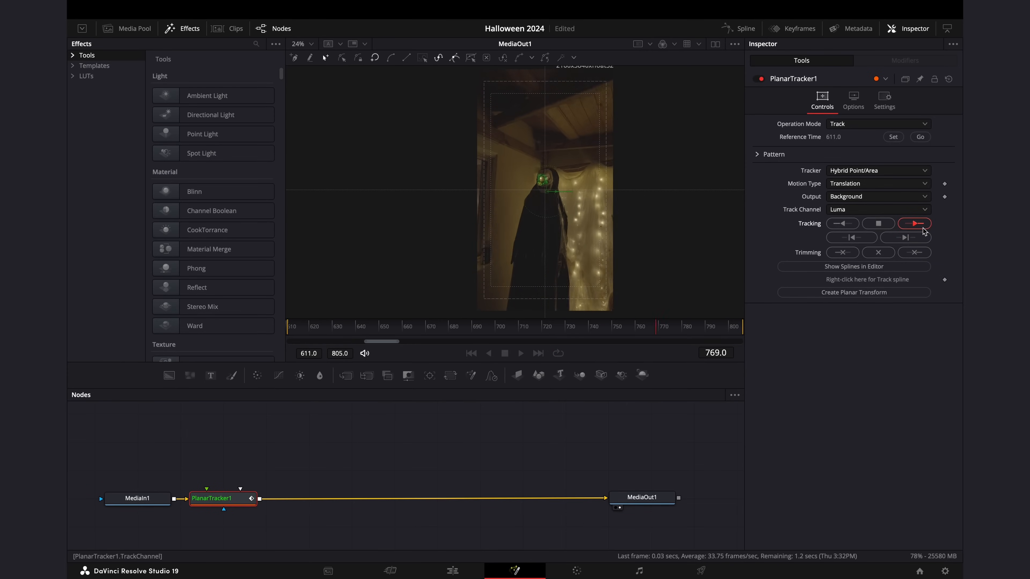
- Switch the planar tracker's operation mode to Steady and scrub through the clip to check the stabilised face
{"action": "left_click", "coordinate": [852, 126]}
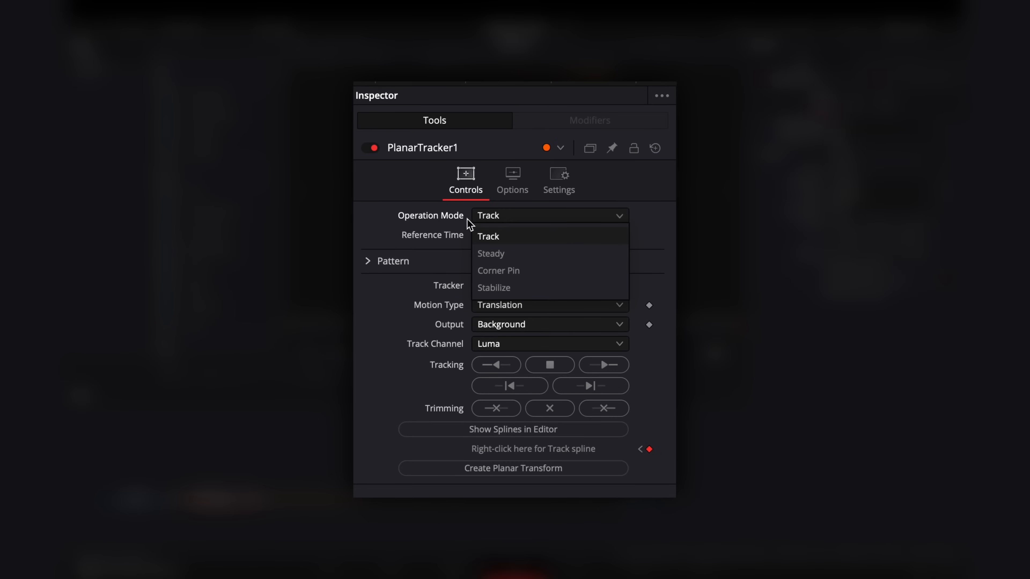
{"action": "left_click", "coordinate": [498, 254]}
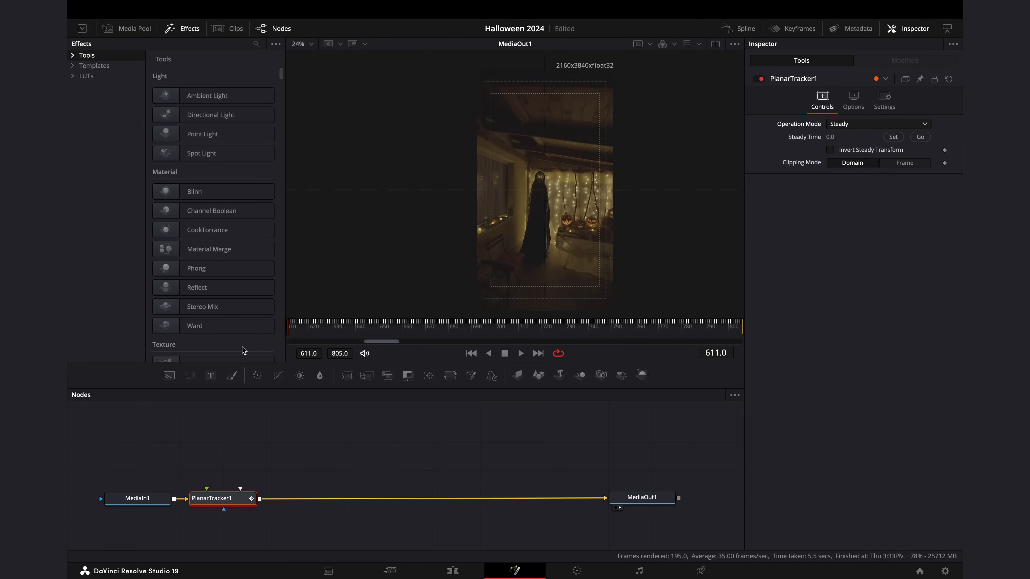
{"action": "left_click_drag", "start_coordinate": [690, 335], "coordinate": [189, 337]}
- Add a Transform node after the planar tracker and keyframe its Center X at 0.539 and Size at 1.115 on frame 611
{"action": "key", "text": "shift+space"}
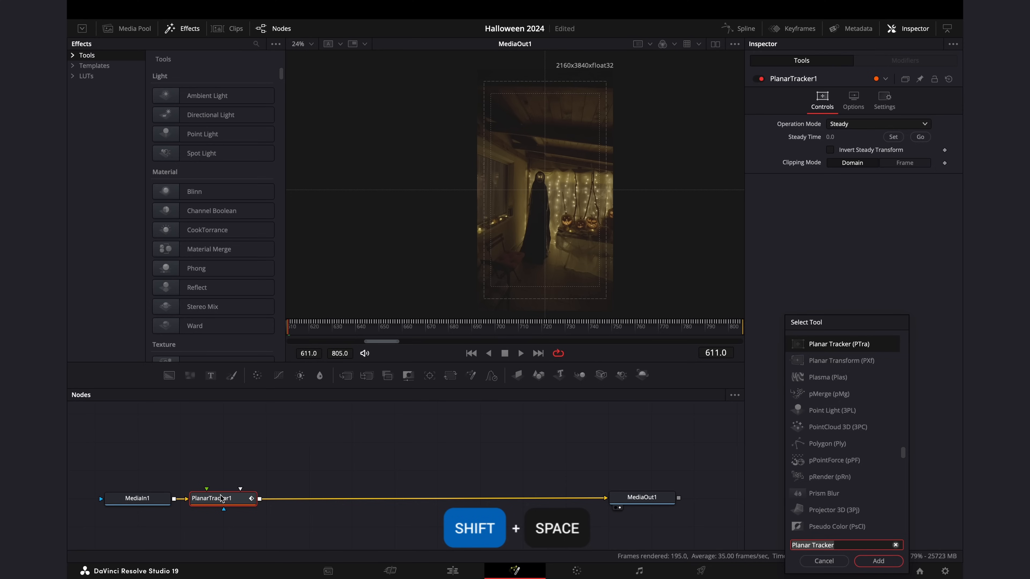
{"action": "type", "text": "trans"}
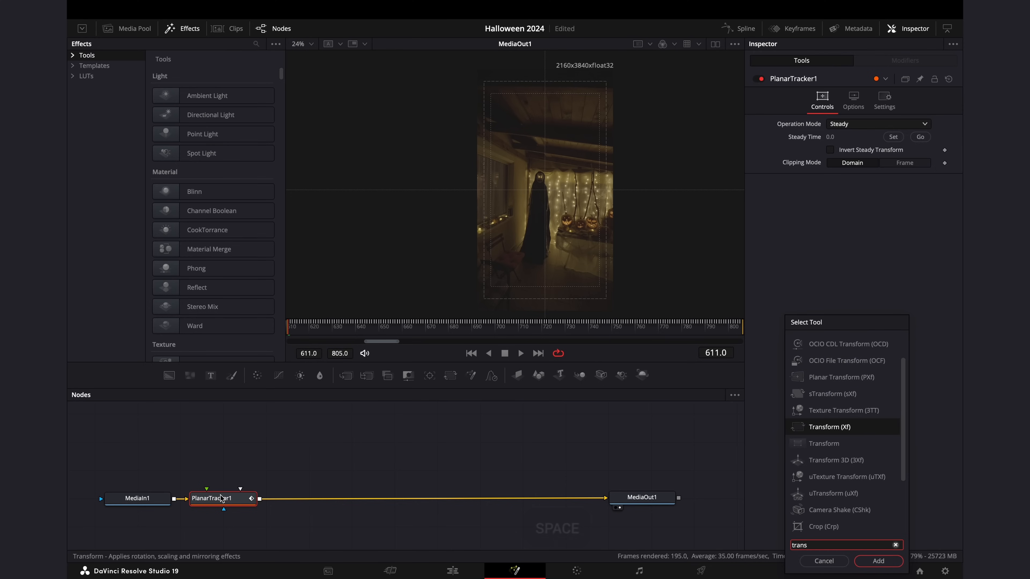
{"action": "key", "text": "Return"}
{"action": "left_click", "coordinate": [945, 175]}
{"action": "left_click", "coordinate": [945, 136]}
{"action": "mouse_move", "coordinate": [849, 136]}
{"action": "left_mouse_down"}
{"action": "mouse_move", "coordinate": [831, 136]}
{"action": "mouse_move", "coordinate": [865, 136]}
{"action": "left_mouse_up"}
{"action": "left_click_drag", "start_coordinate": [917, 174], "coordinate": [963, 174]}
- Keyframe the Transform's center on frame 805 to bring the figure's face back onto the vertical centre line, and save the project
{"action": "left_click_drag", "start_coordinate": [648, 326], "coordinate": [851, 320]}
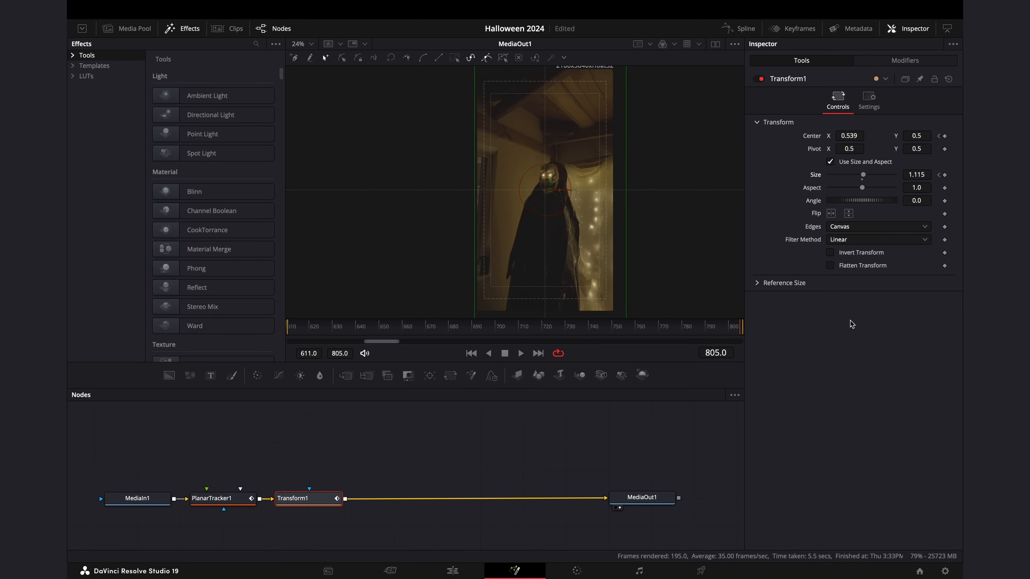
{"action": "left_click_drag", "start_coordinate": [560, 190], "coordinate": [554, 190]}
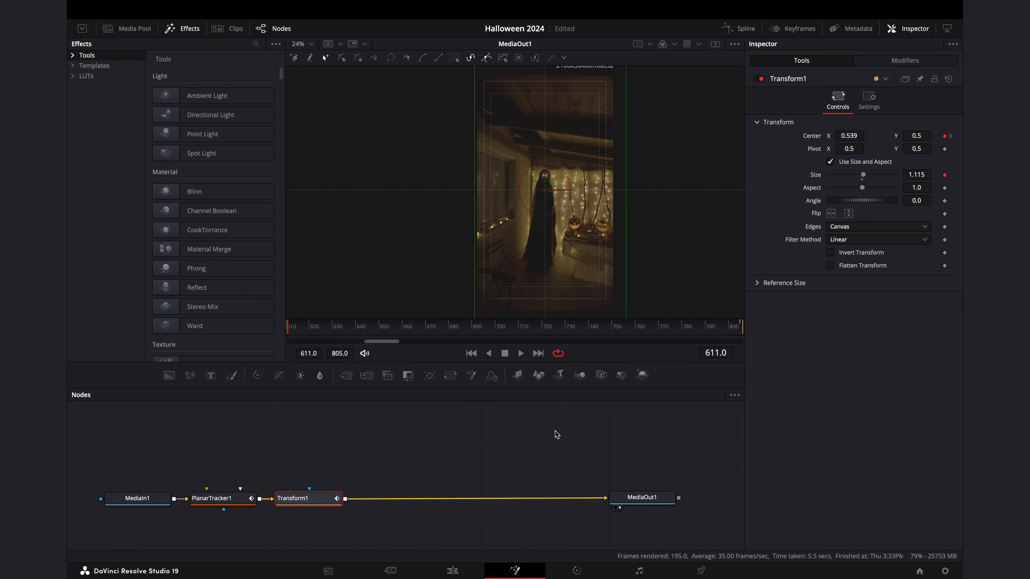
{"action": "key", "text": "ctrl+s"}
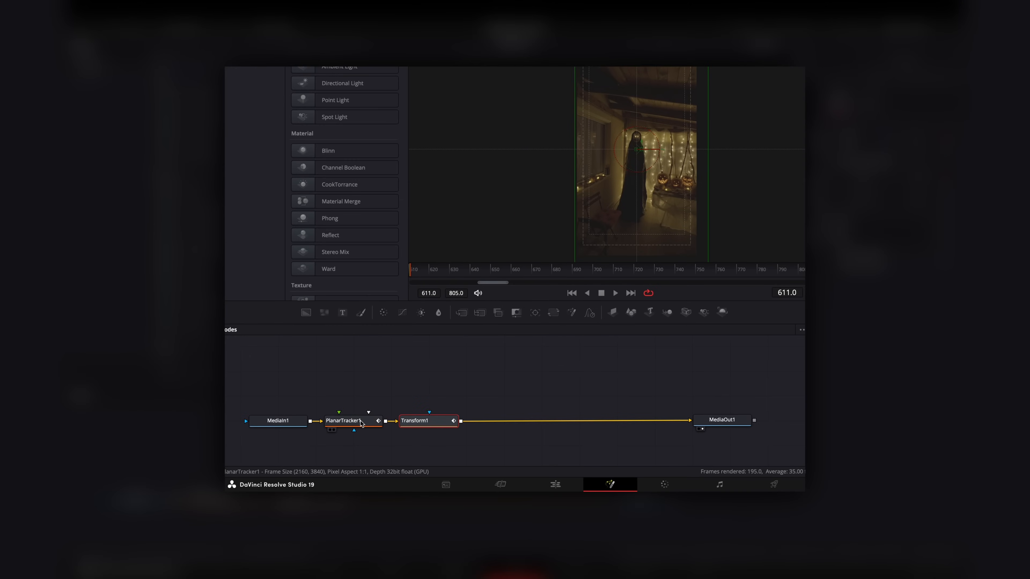
{"action": "left_click_drag", "start_coordinate": [361, 421], "coordinate": [597, 317]}
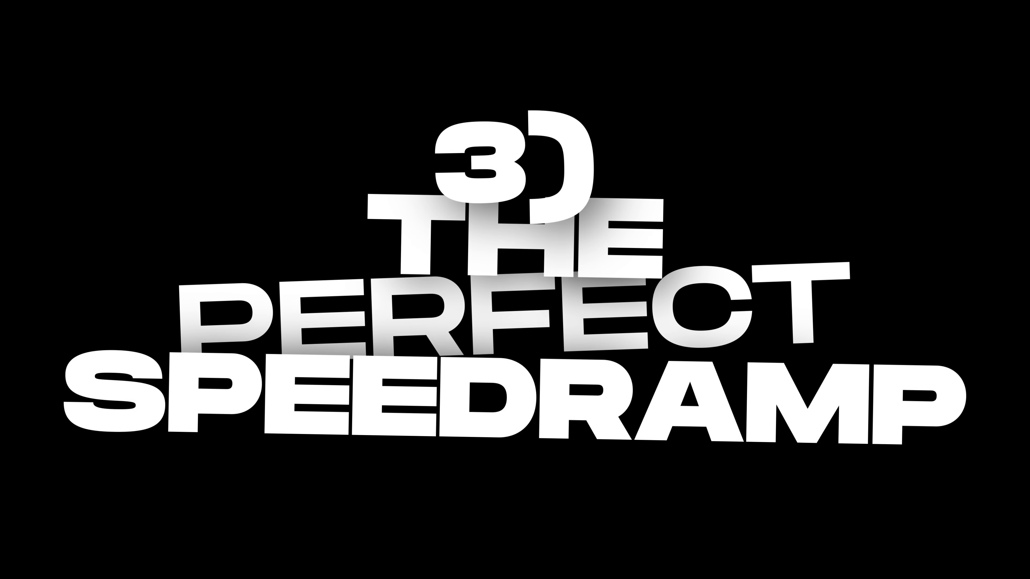
- Convert the first A7IV2263.MP4 clip on Video 1 into a new Fusion clip and open it in Fusion
{"action": "right_click", "coordinate": [490, 471]}
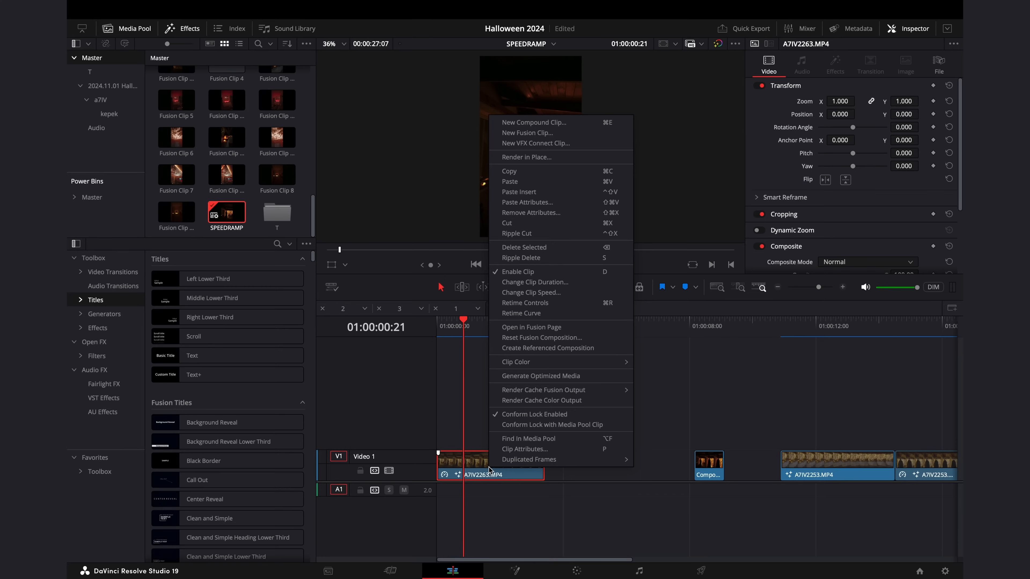
{"action": "left_click", "coordinate": [528, 133]}
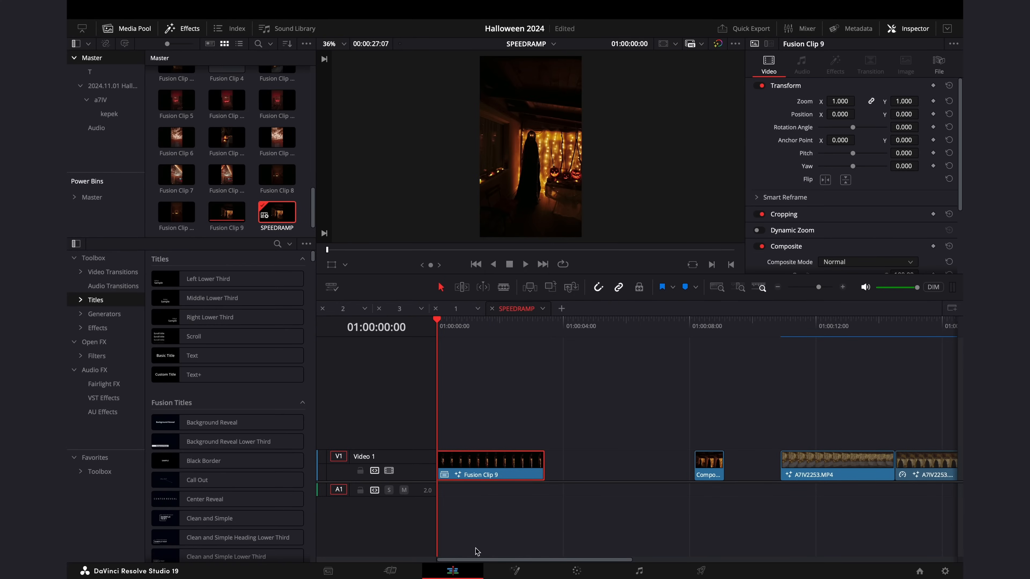
{"action": "left_click", "coordinate": [515, 571]}
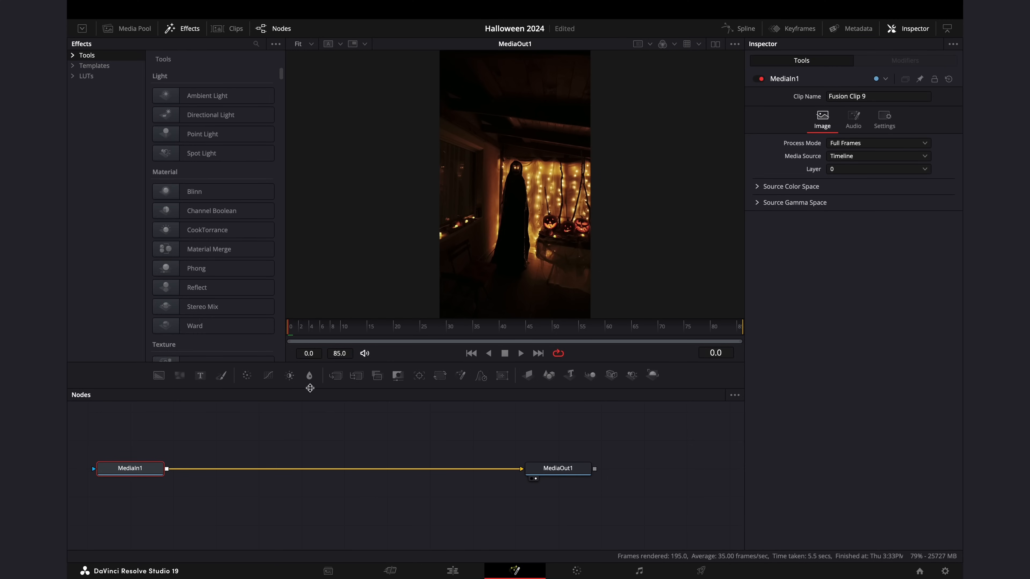
{"action": "left_click_drag", "start_coordinate": [361, 331], "coordinate": [290, 333]}
- Add a Time Stretcher node after MediaIn1
{"action": "key", "text": "shift+space"}
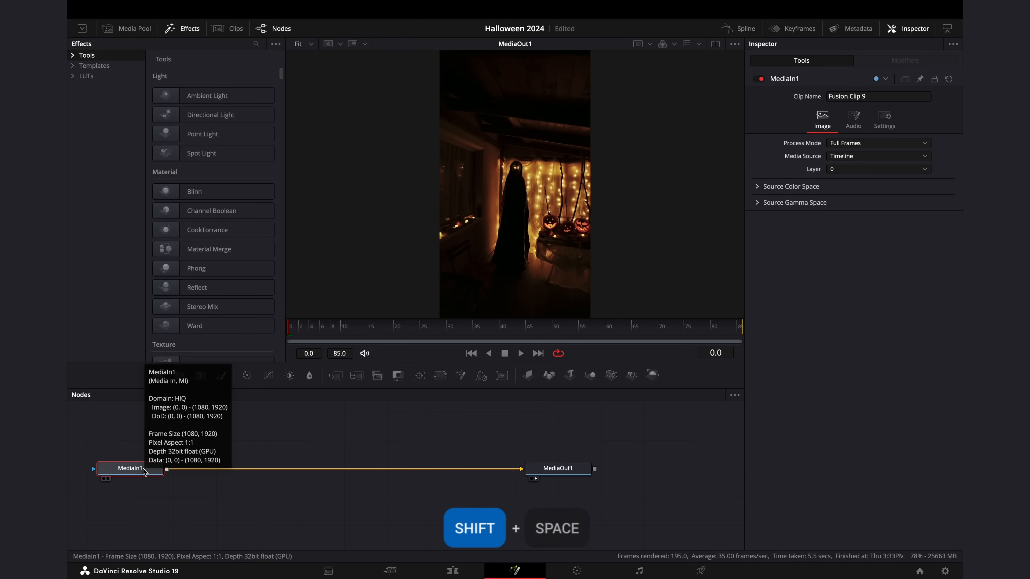
{"action": "type", "text": "gyr"}
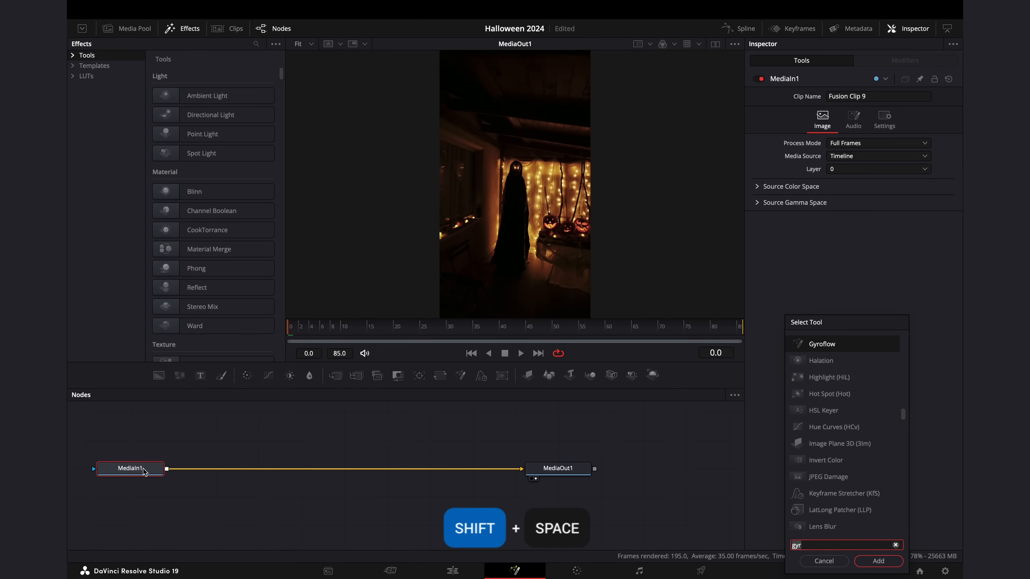
{"action": "type", "text": "time"}
{"action": "key", "text": "Down"}
{"action": "key", "text": "Return"}
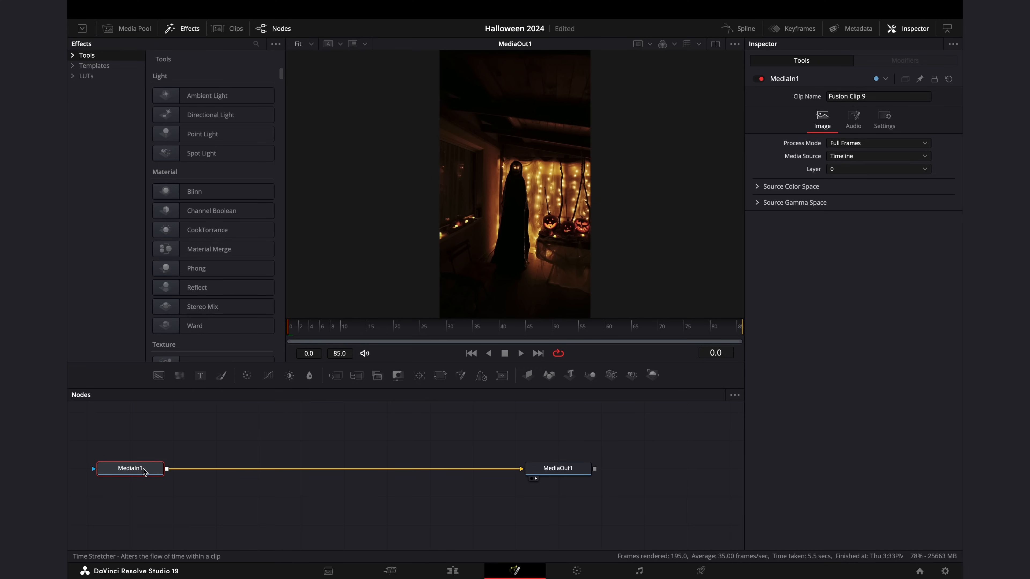
- Keyframe the Time Stretcher's Source Time at 85 on the last frame, 85
{"action": "left_click", "coordinate": [297, 338]}
{"action": "left_click_drag", "start_coordinate": [338, 335], "coordinate": [513, 331]}
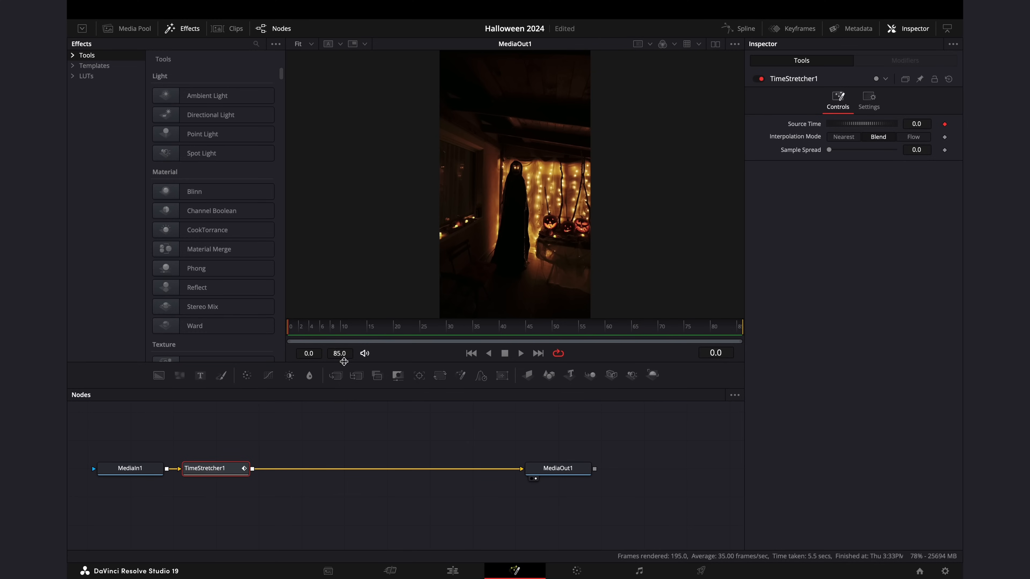
{"action": "left_click", "coordinate": [343, 329]}
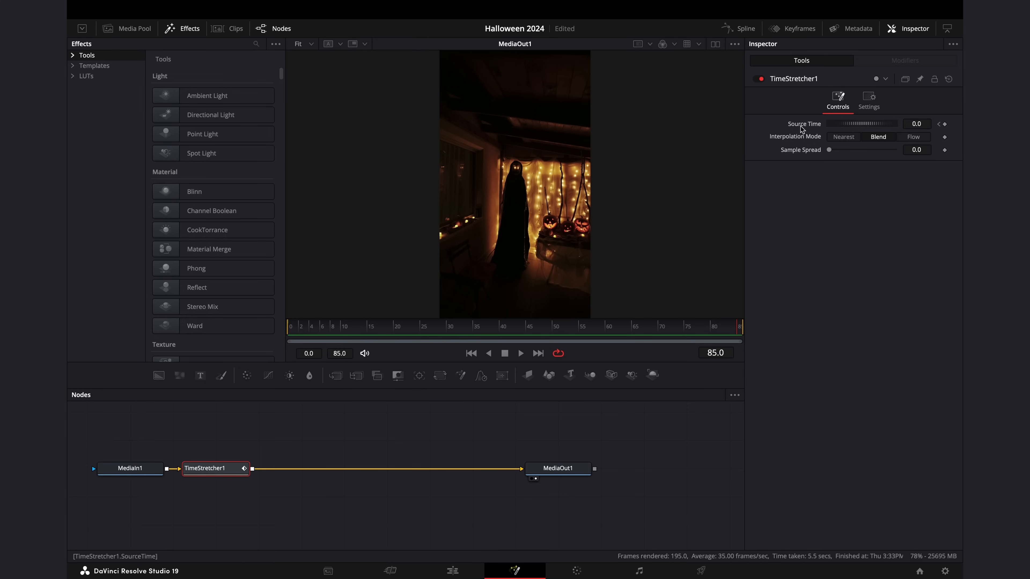
{"action": "left_click", "coordinate": [908, 125]}
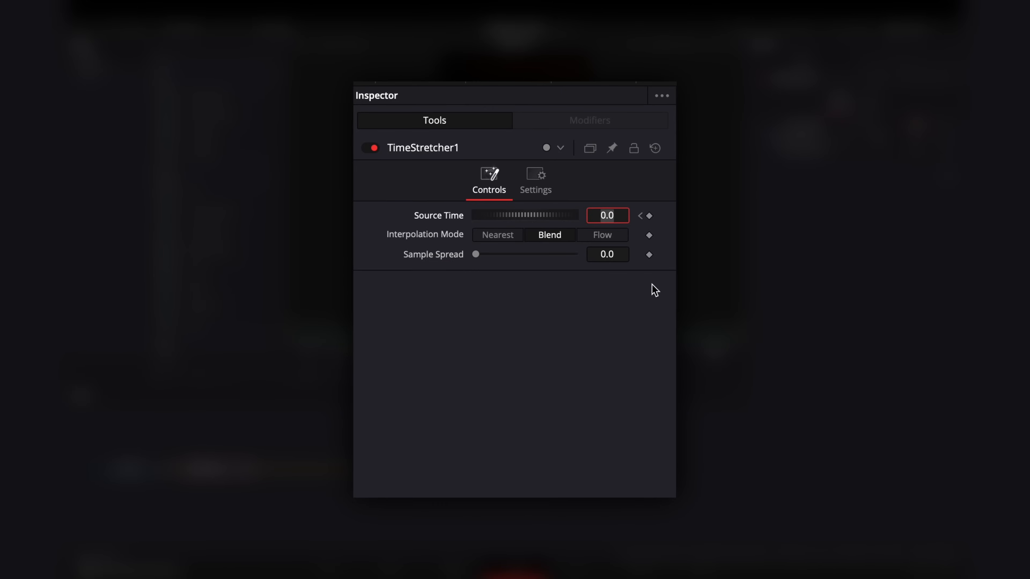
{"action": "type", "text": "85"}
{"action": "key", "text": "Tab"}
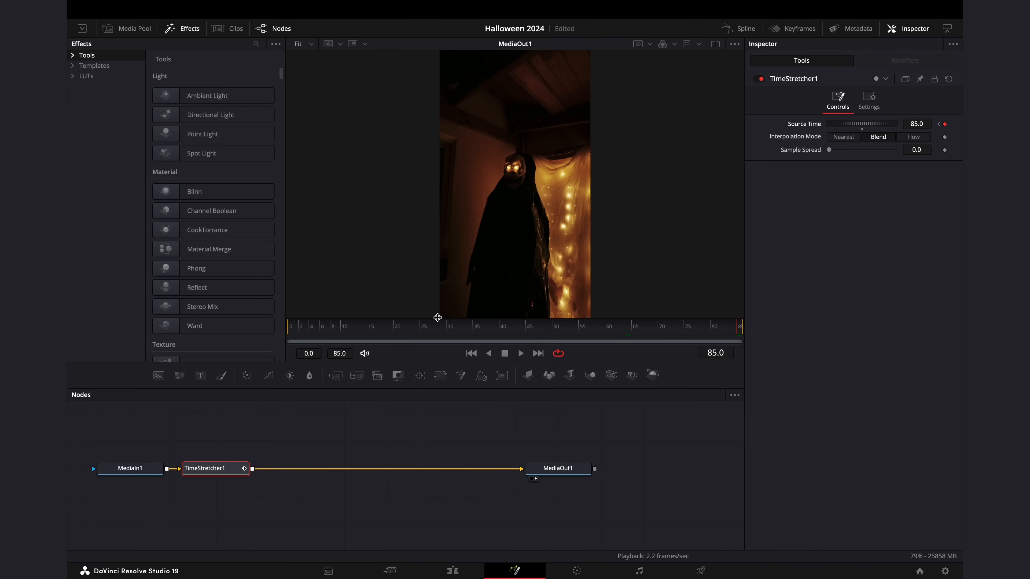
- Display the Time Stretcher's Source Time curve in the Spline editor, fit it to the view and play the clip from frame 0
{"action": "left_click_drag", "start_coordinate": [438, 318], "coordinate": [682, 340]}
{"action": "key", "text": "Home"}
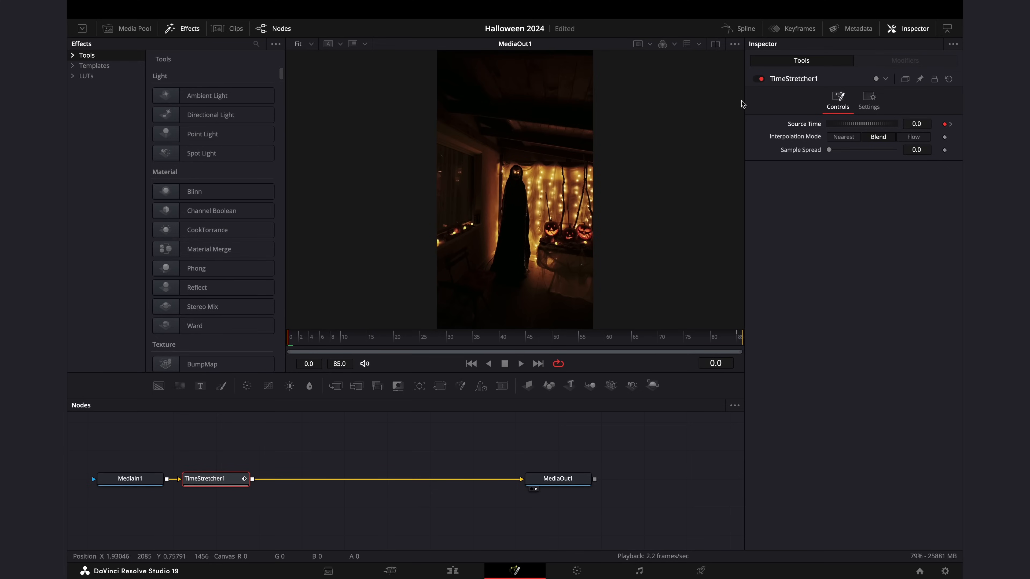
{"action": "left_click", "coordinate": [738, 31]}
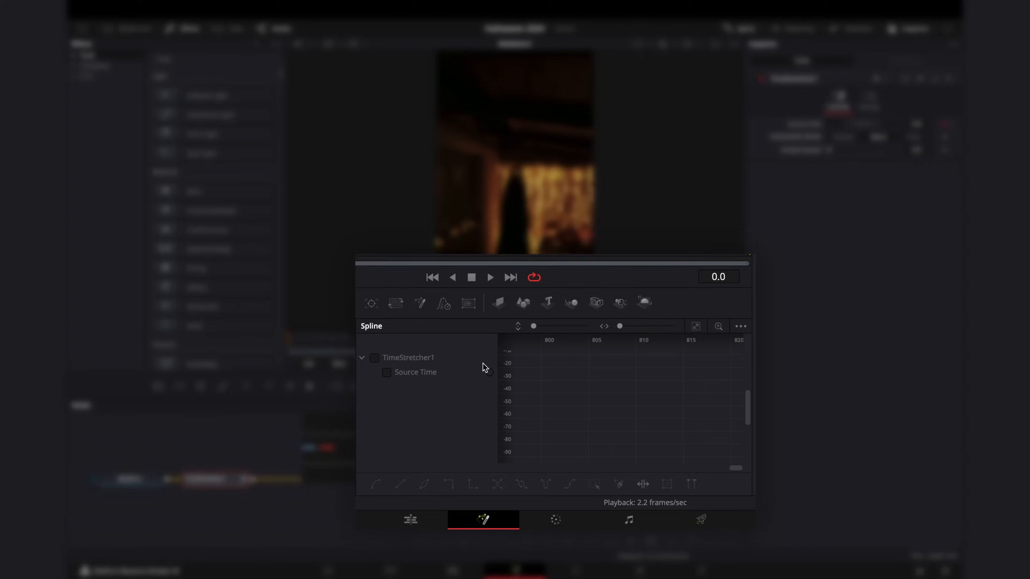
{"action": "left_click", "coordinate": [300, 234]}
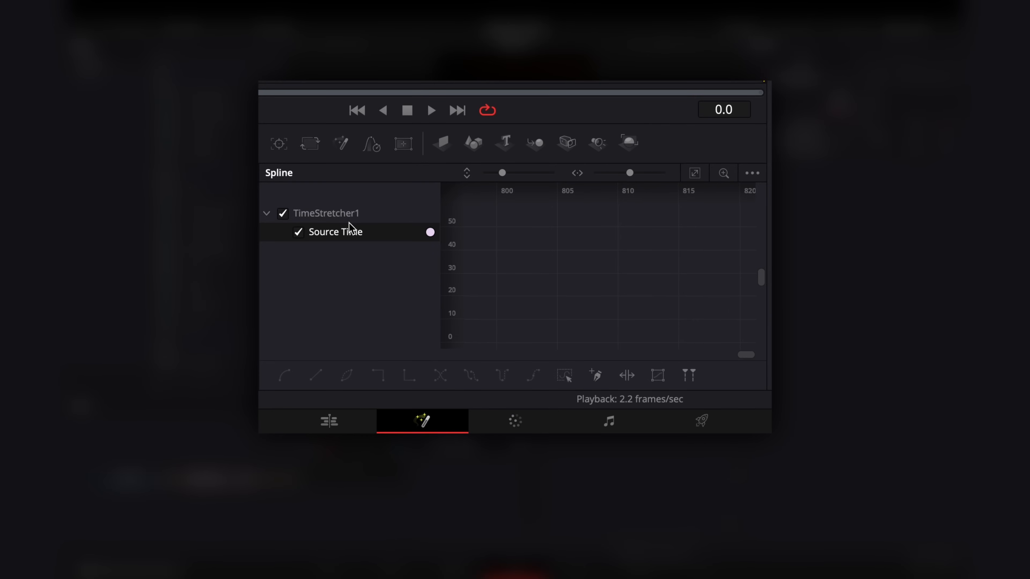
{"action": "left_click", "coordinate": [696, 175]}
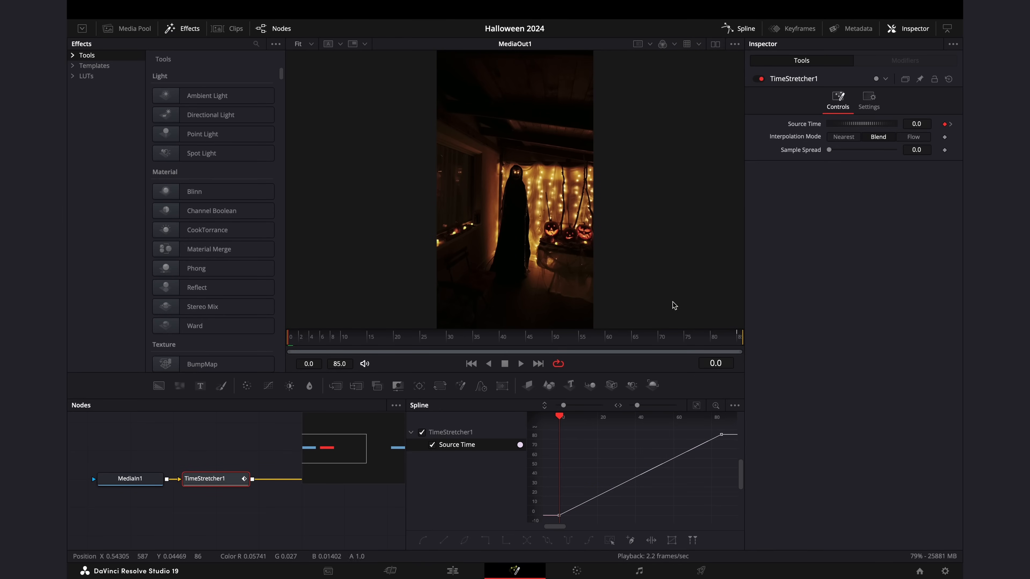
{"action": "key", "text": "space"}
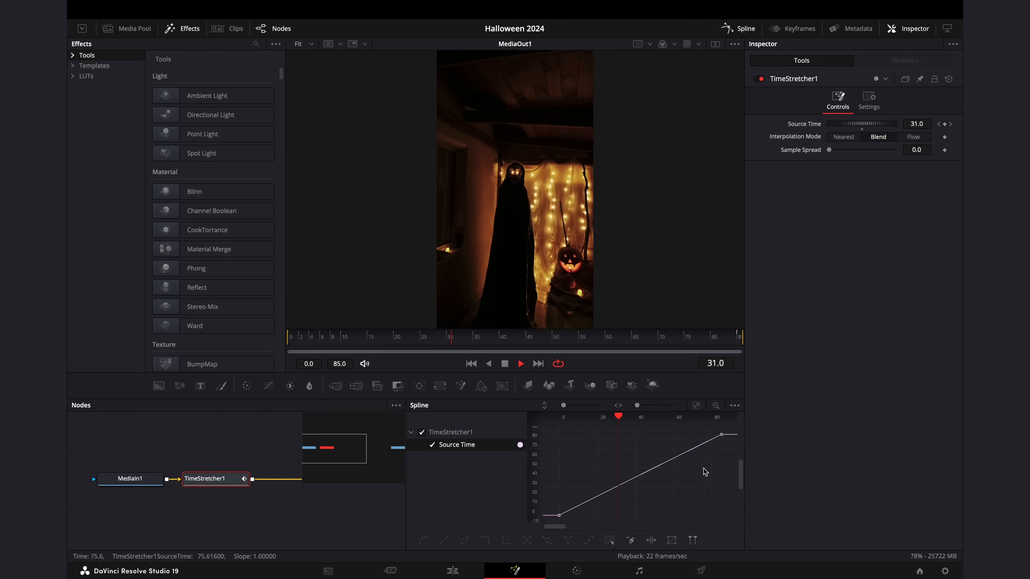
- Move the last Source Time keyframe to frame 21 to shorten the ramp, and fit the curve to the view
{"action": "left_click", "coordinate": [560, 418]}
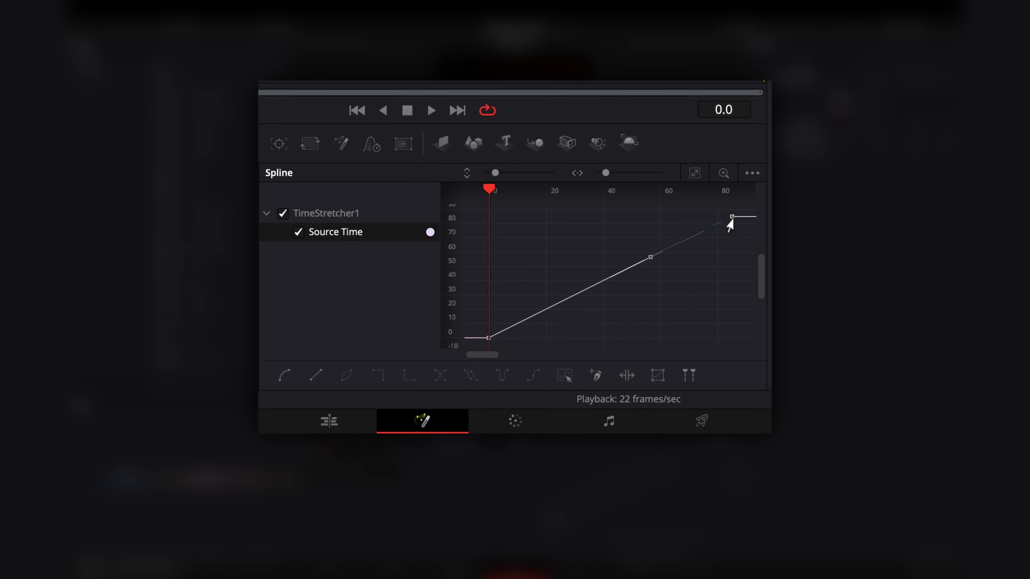
{"action": "left_click_drag", "start_coordinate": [728, 220], "coordinate": [544, 232]}
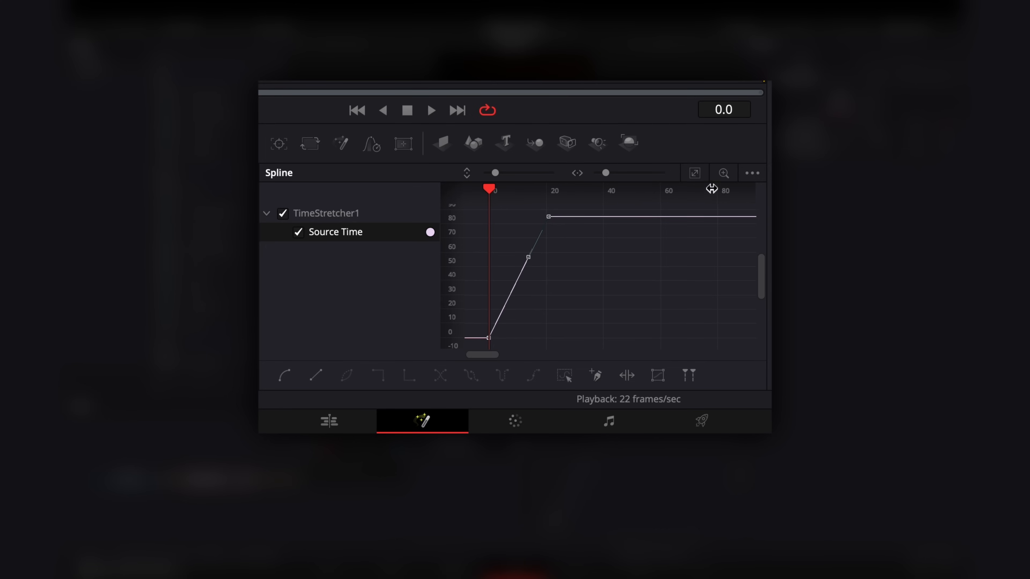
{"action": "left_click", "coordinate": [695, 173]}
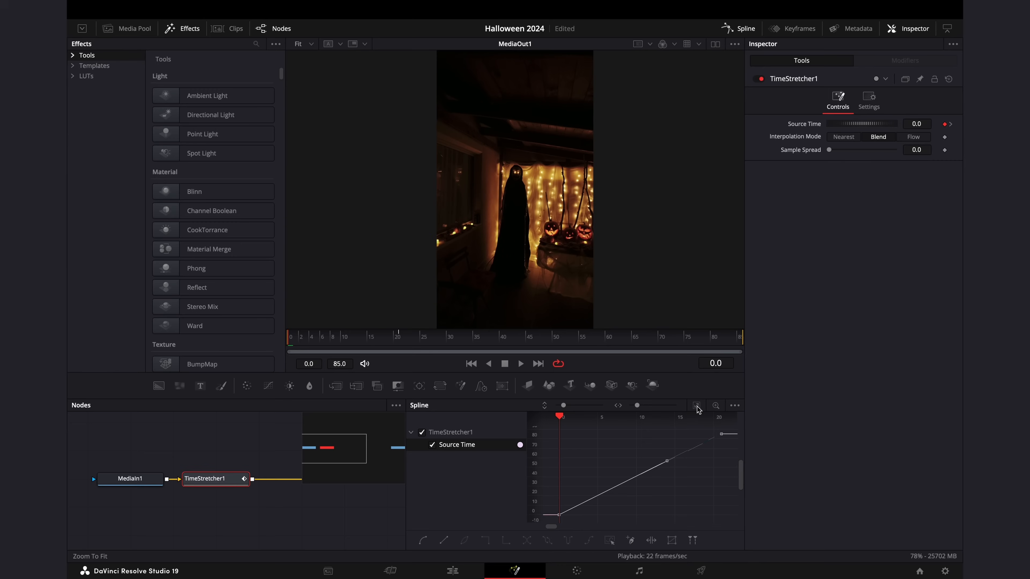
- Play and scrub through the shortened linear speed ramp, then return to frame 0
{"action": "key", "text": "space"}
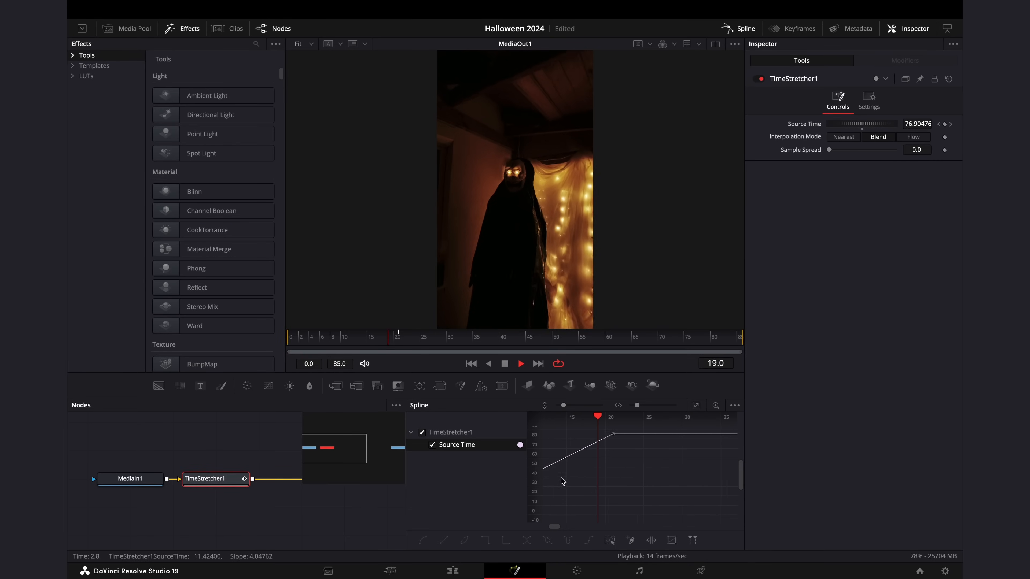
{"action": "scroll", "coordinate": [564, 479], "scroll_direction": "left", "scroll_amount": 5}
{"action": "left_click_drag", "start_coordinate": [715, 416], "coordinate": [621, 427]}
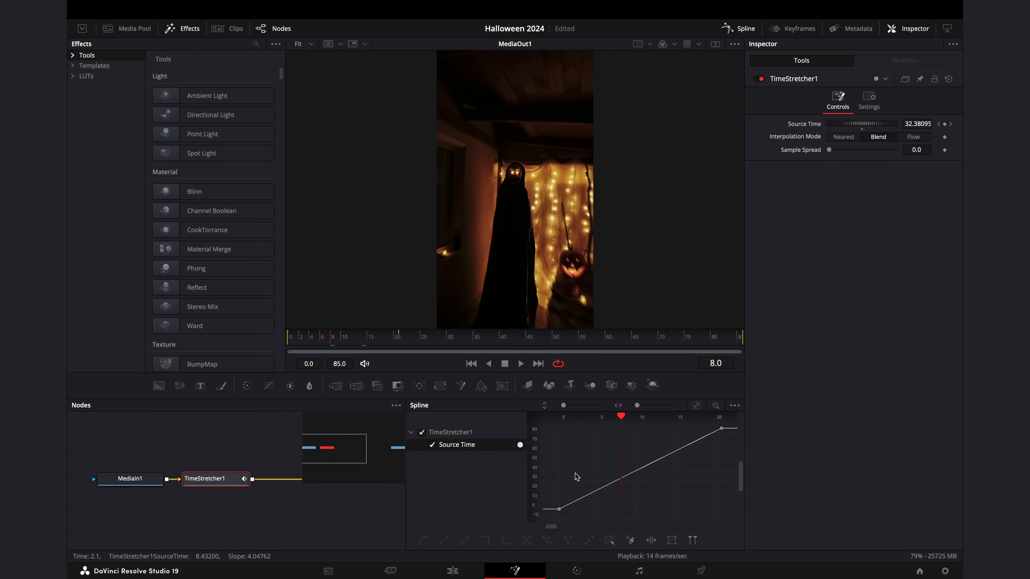
{"action": "key", "text": "Left"}
{"action": "key", "text": "Left"}
{"action": "left_click_drag", "start_coordinate": [646, 455], "coordinate": [560, 464]}
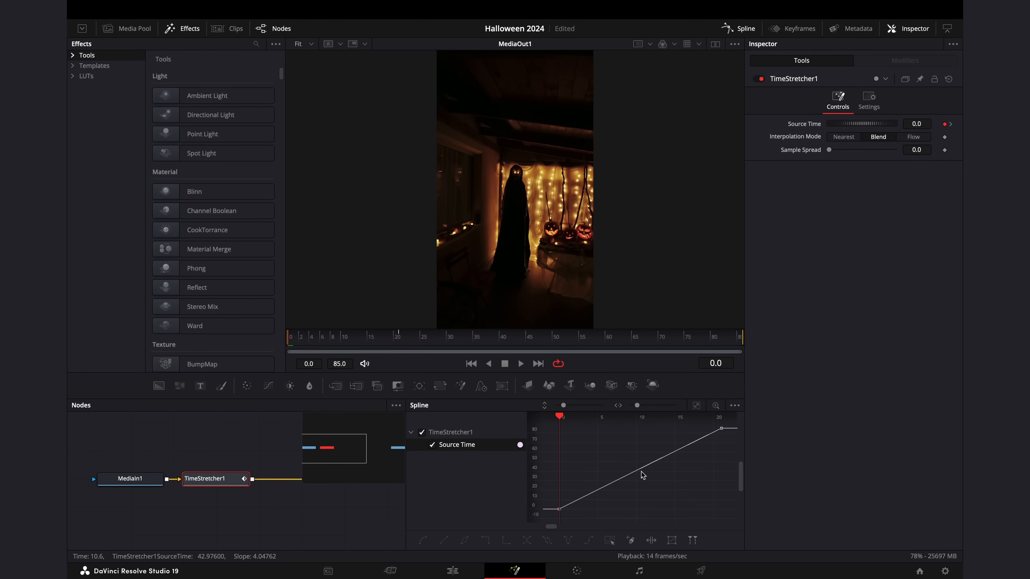
{"action": "scroll", "coordinate": [722, 430], "scroll_direction": "down", "scroll_amount": 2}
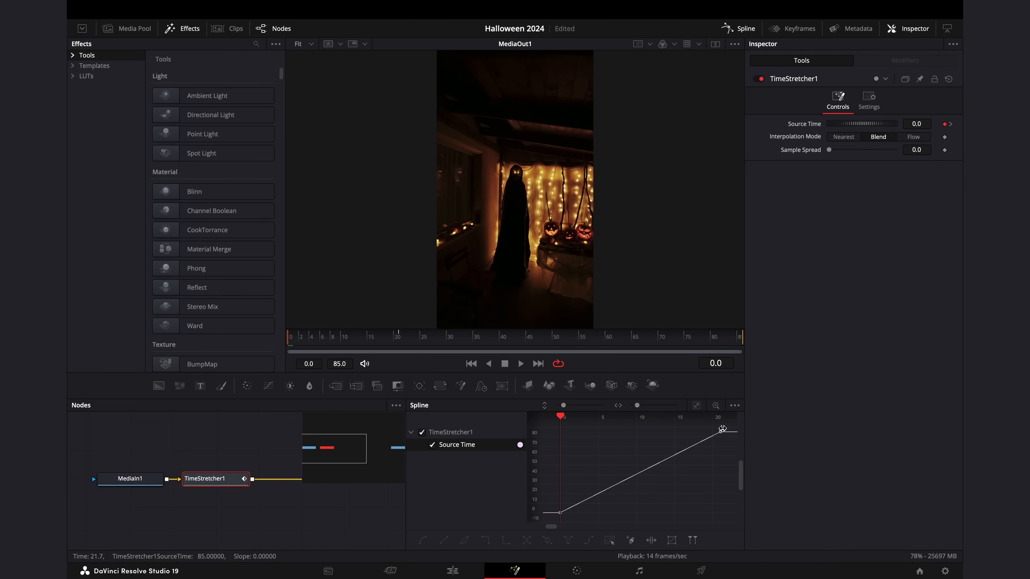
- Smooth all Source Time keyframes to turn the linear ramp into an S curve
{"action": "left_click_drag", "start_coordinate": [578, 518], "coordinate": [724, 429]}
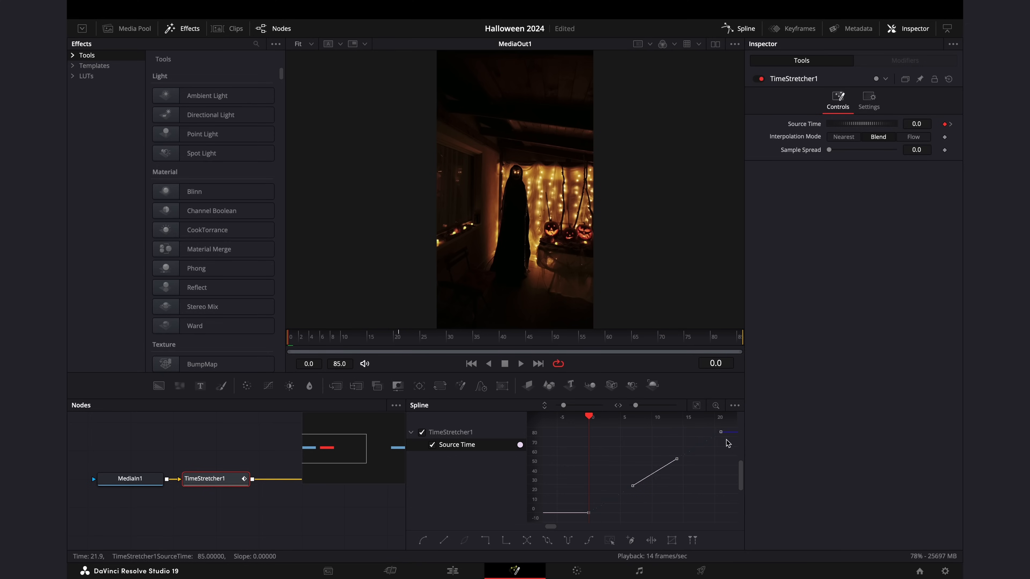
{"action": "key", "text": "super+a"}
{"action": "key", "text": "s"}
- Play the S-curve speed ramp repeatedly from frame 0 to check its slow start and end
{"action": "key", "text": "space"}
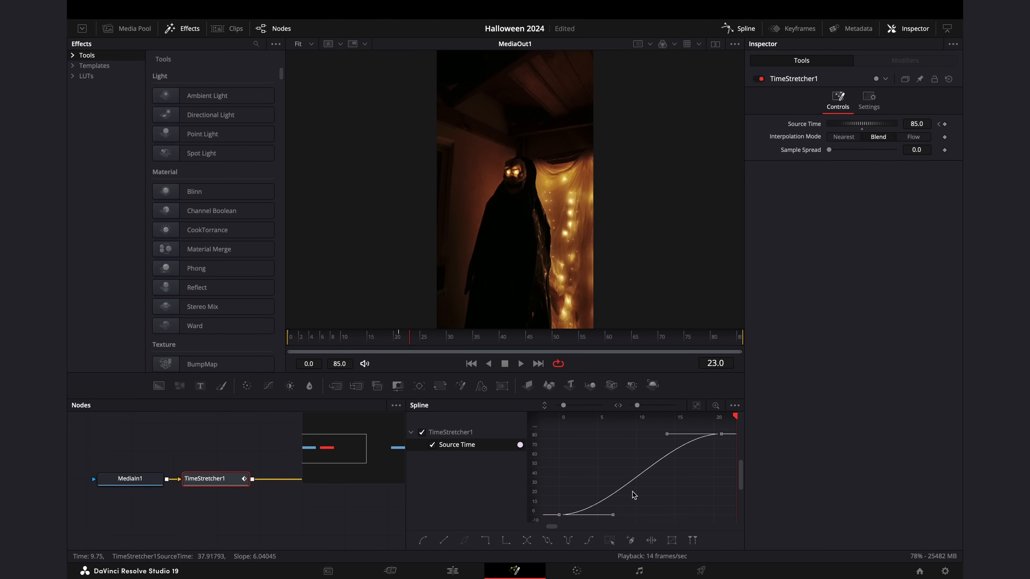
{"action": "left_click", "coordinate": [562, 418]}
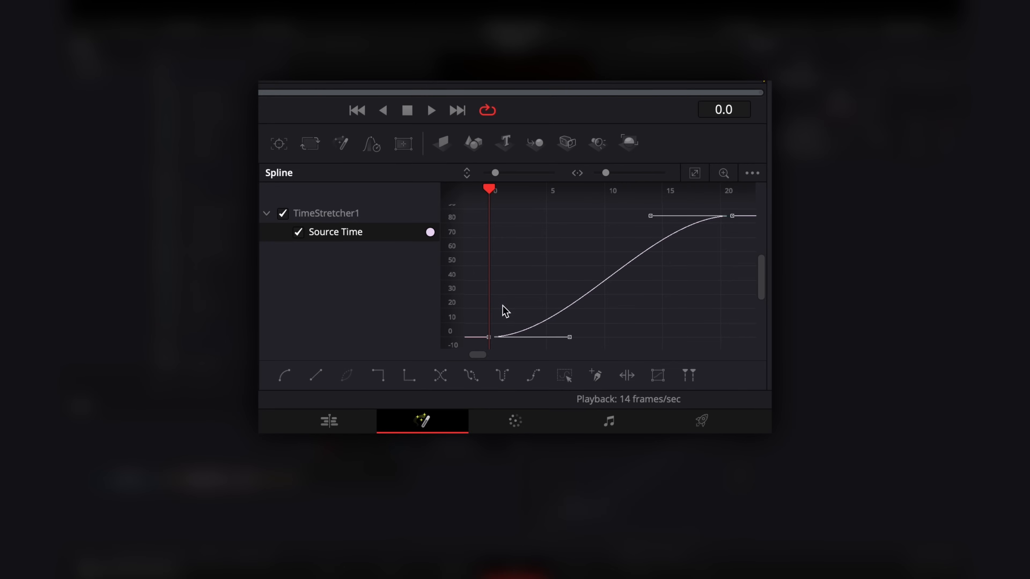
{"action": "key", "text": "space"}
{"action": "key", "text": "space"}
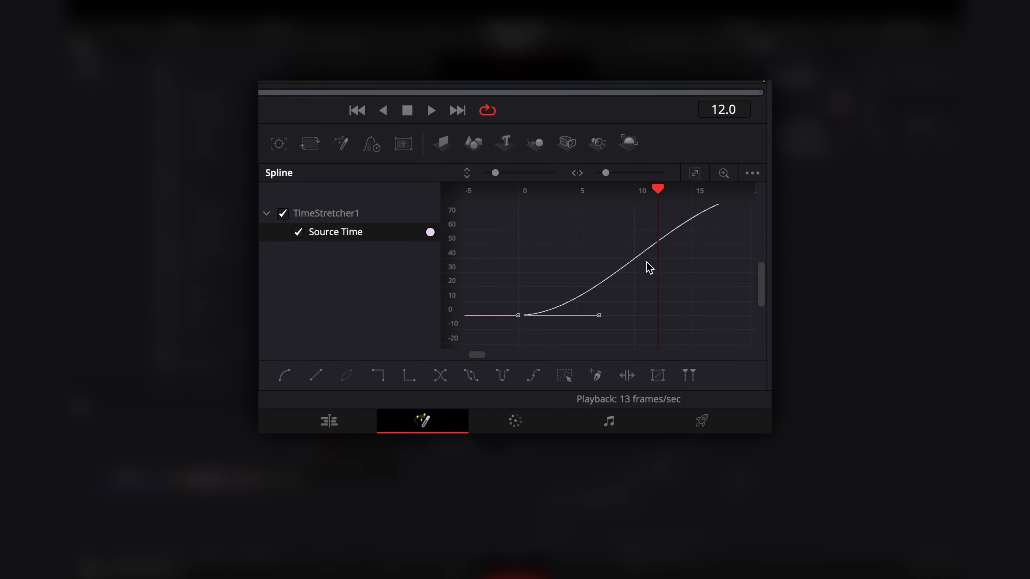
{"action": "left_click_drag", "start_coordinate": [649, 268], "coordinate": [591, 312]}
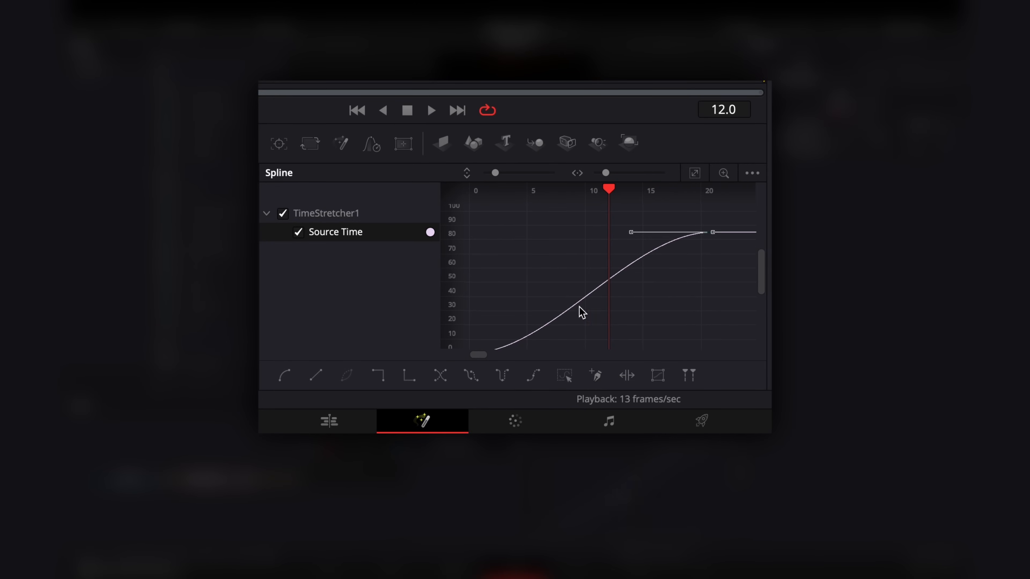
{"action": "key", "text": "space"}
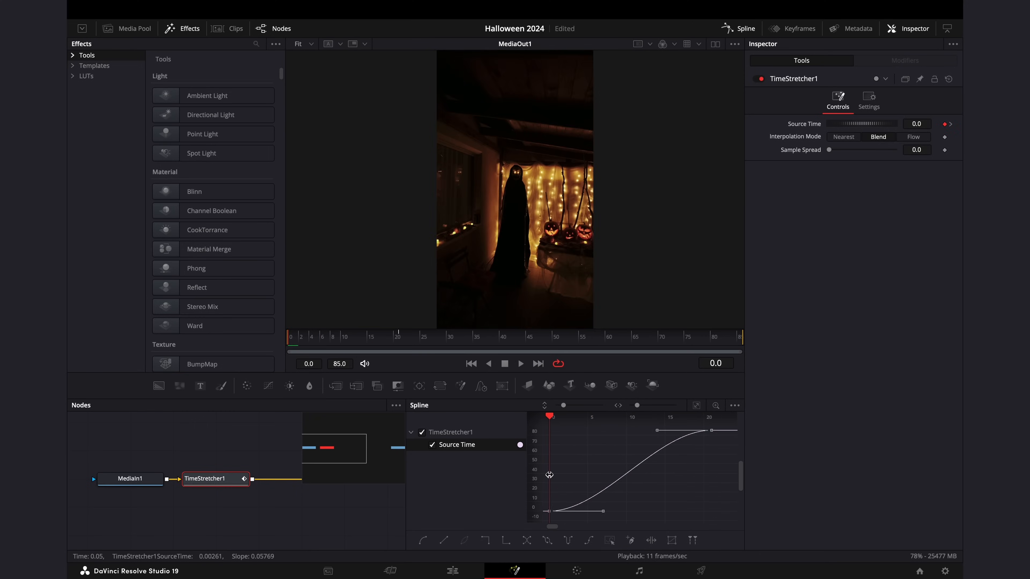
{"action": "key", "text": "space"}
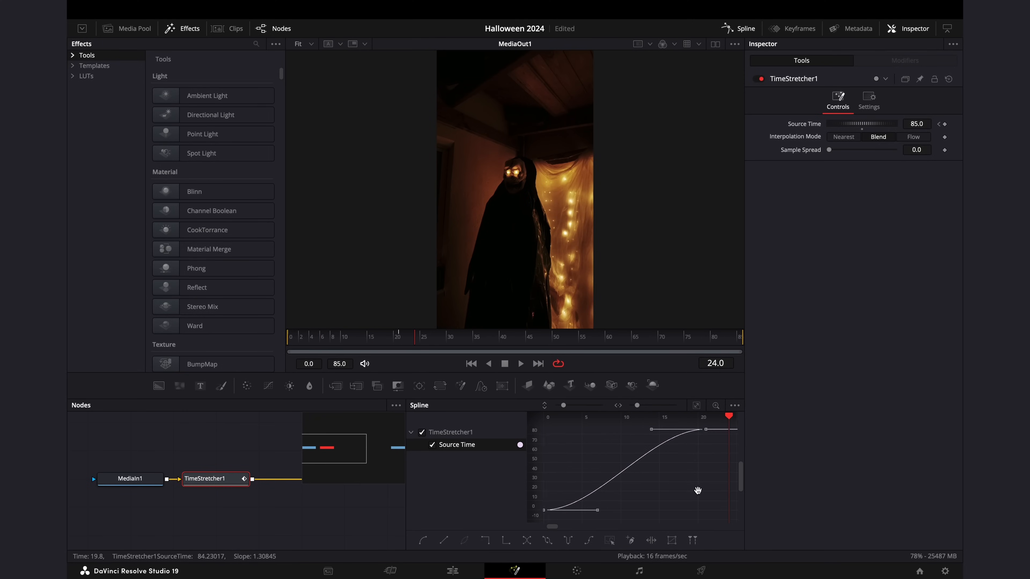
{"action": "key", "text": "Home"}
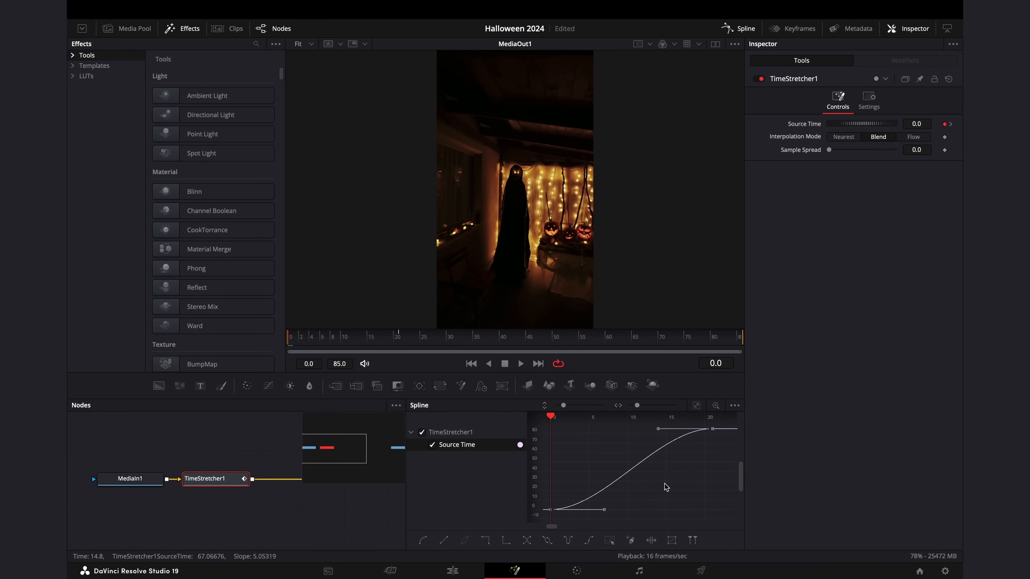
- Raise the first keyframe's handle vertically for a fast start and move the last Source Time keyframe to frame 20
{"action": "left_click_drag", "start_coordinate": [611, 517], "coordinate": [560, 435]}
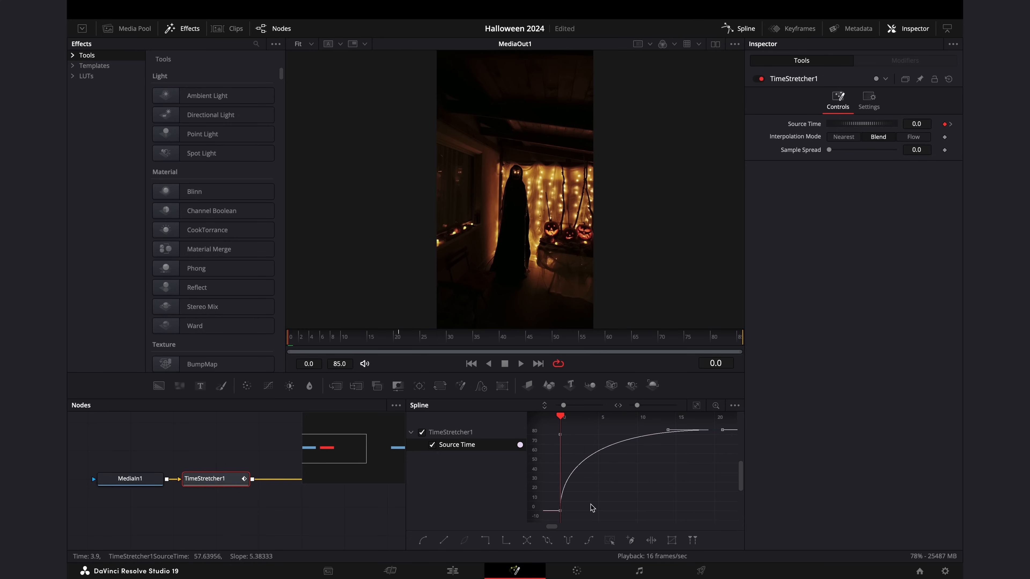
{"action": "key", "text": "Left"}
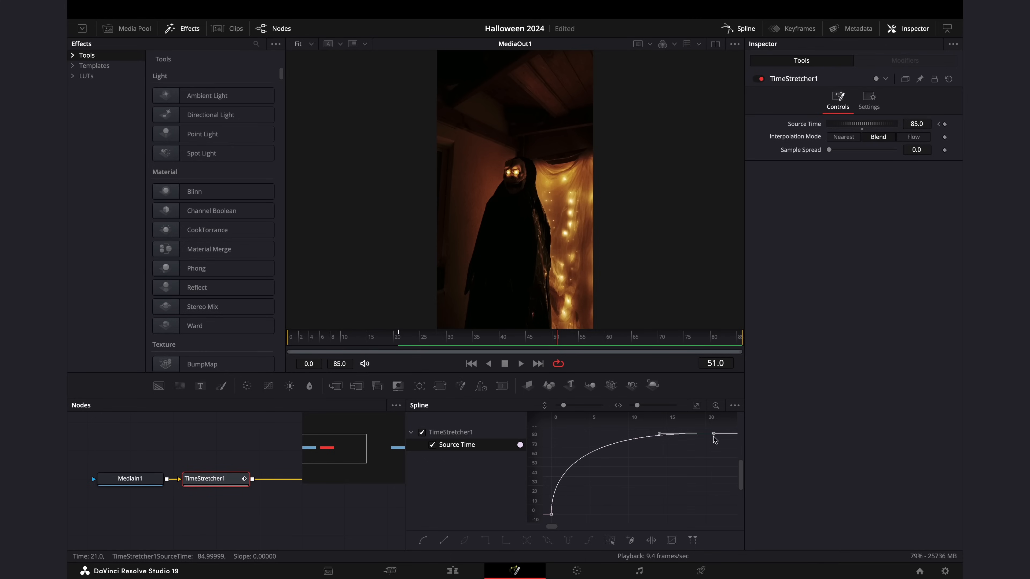
{"action": "left_click_drag", "start_coordinate": [714, 434], "coordinate": [694, 438]}
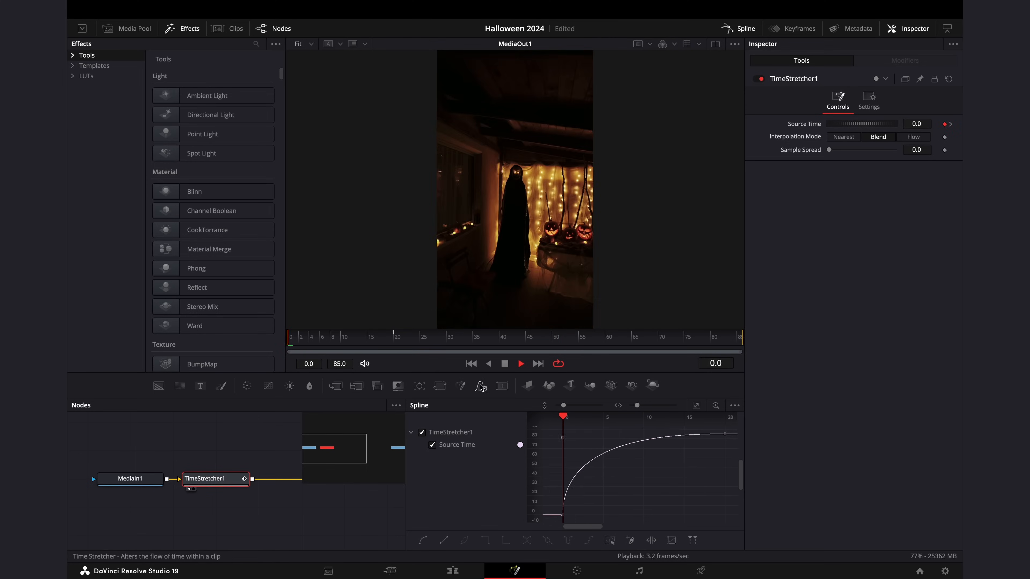
- Play the fast-start, slow-end speed ramp from frame 0
{"action": "left_click_drag", "start_coordinate": [335, 344], "coordinate": [284, 347]}
{"action": "key", "text": "space"}
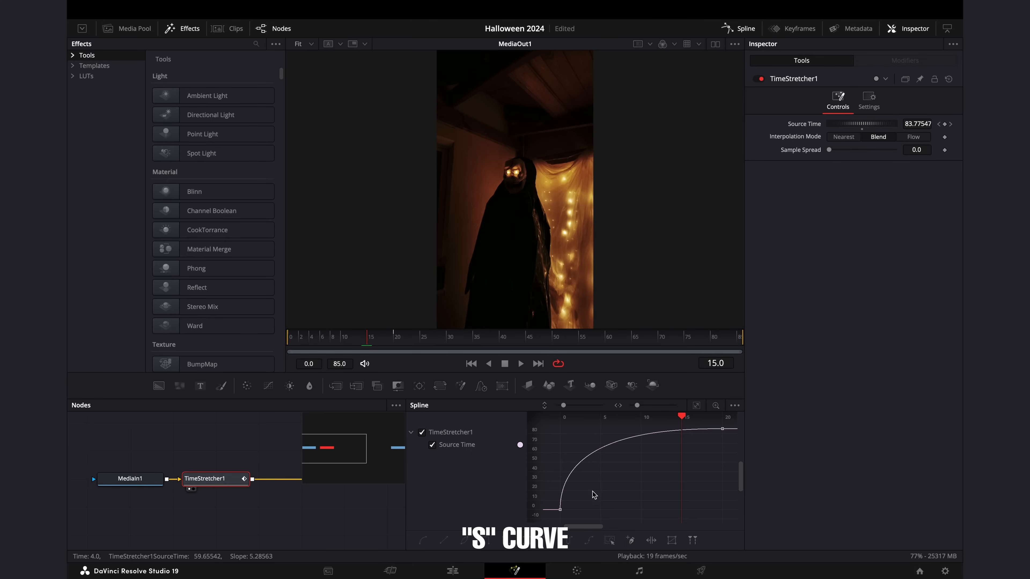
{"action": "key", "text": "space"}
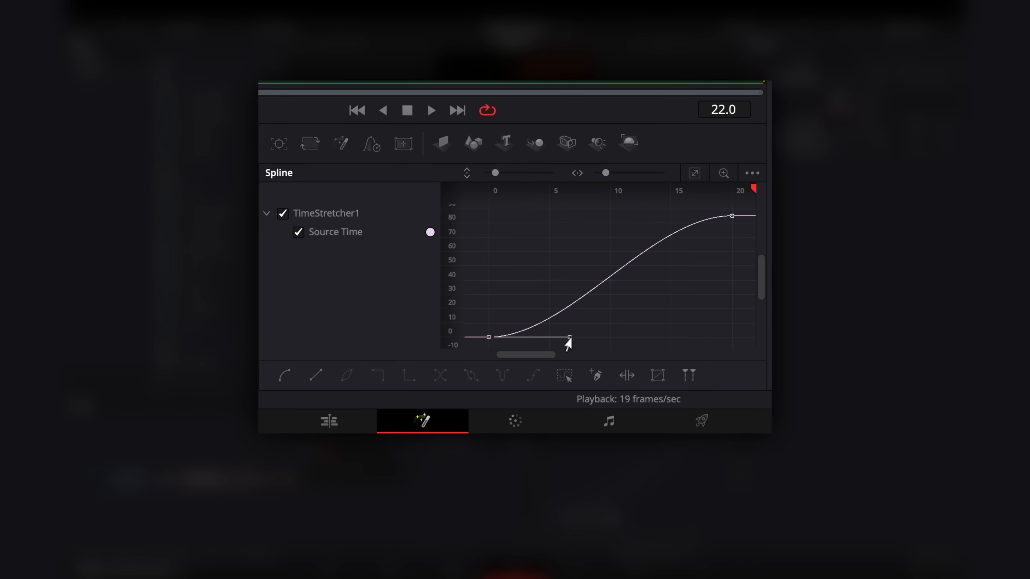
- Shape the Source Time curve into a reverse S by pulling the first keyframe's handle up and the last one's down
{"action": "left_click_drag", "start_coordinate": [568, 341], "coordinate": [484, 242]}
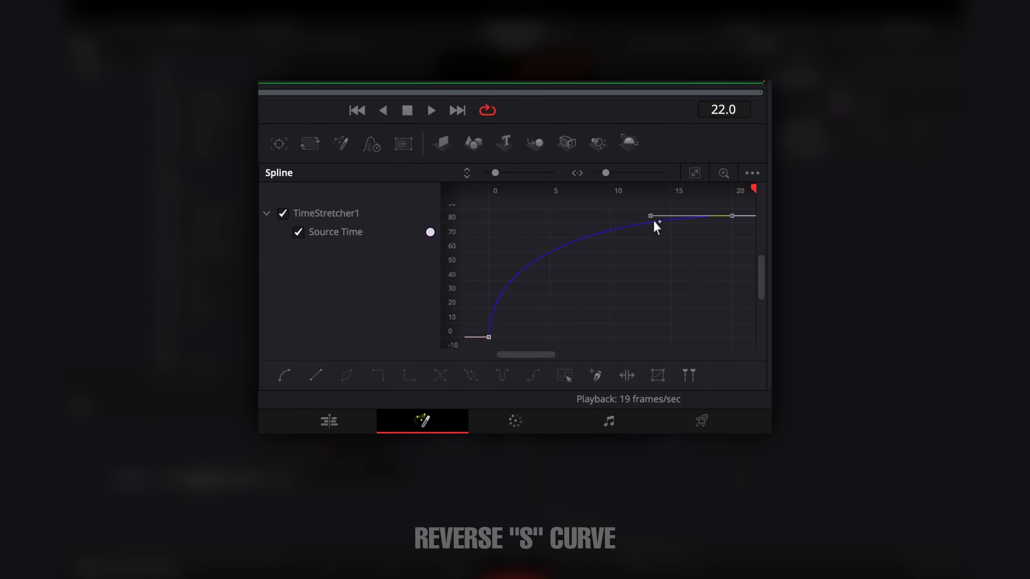
{"action": "left_click_drag", "start_coordinate": [650, 216], "coordinate": [743, 327]}
{"action": "left_click_drag", "start_coordinate": [623, 317], "coordinate": [622, 297]}
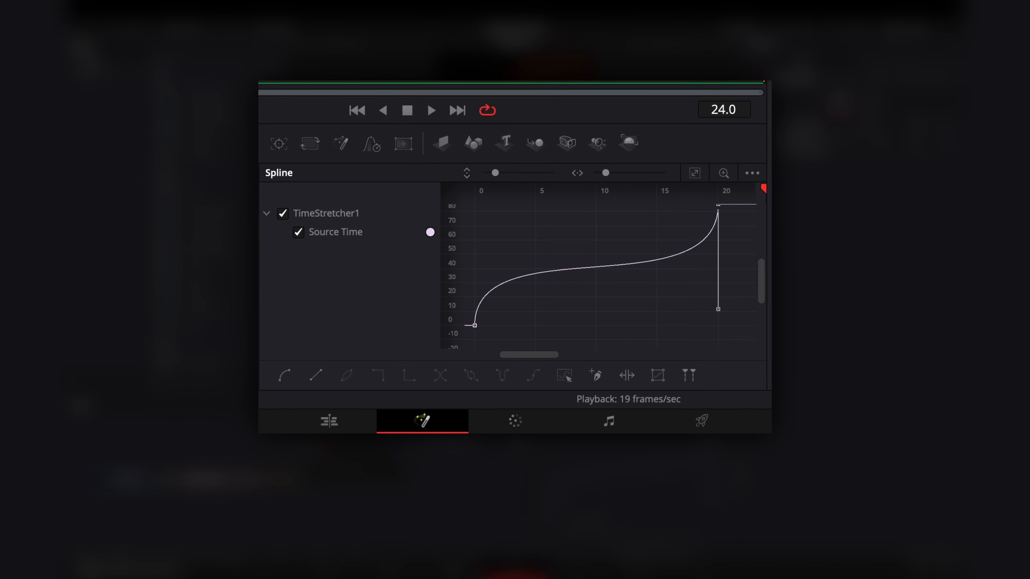
- Move the last Source Time keyframe to frame 10 and smooth all keyframes
{"action": "left_click", "coordinate": [702, 208]}
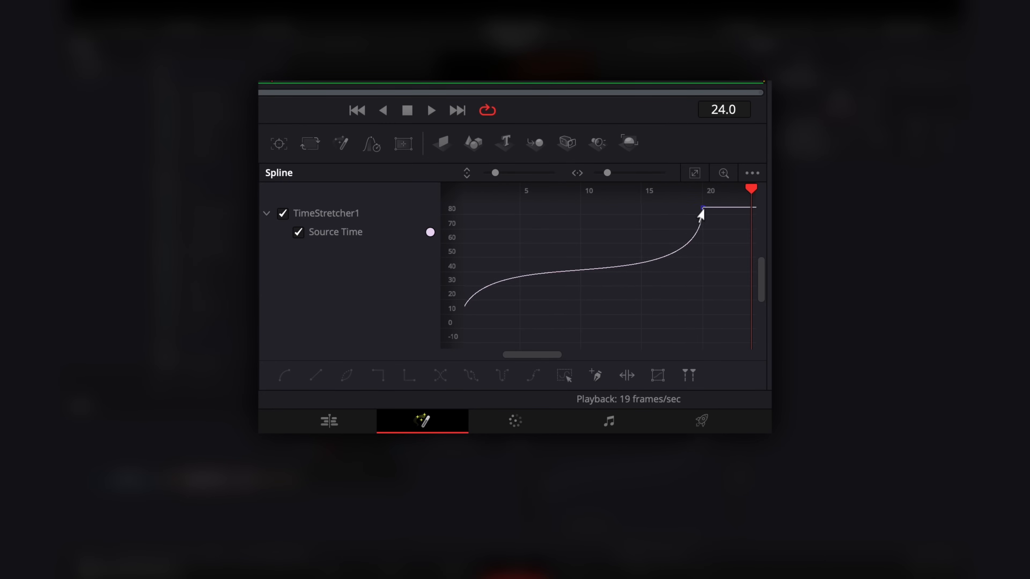
{"action": "left_click_drag", "start_coordinate": [701, 211], "coordinate": [581, 216]}
{"action": "left_click_drag", "start_coordinate": [560, 290], "coordinate": [598, 292]}
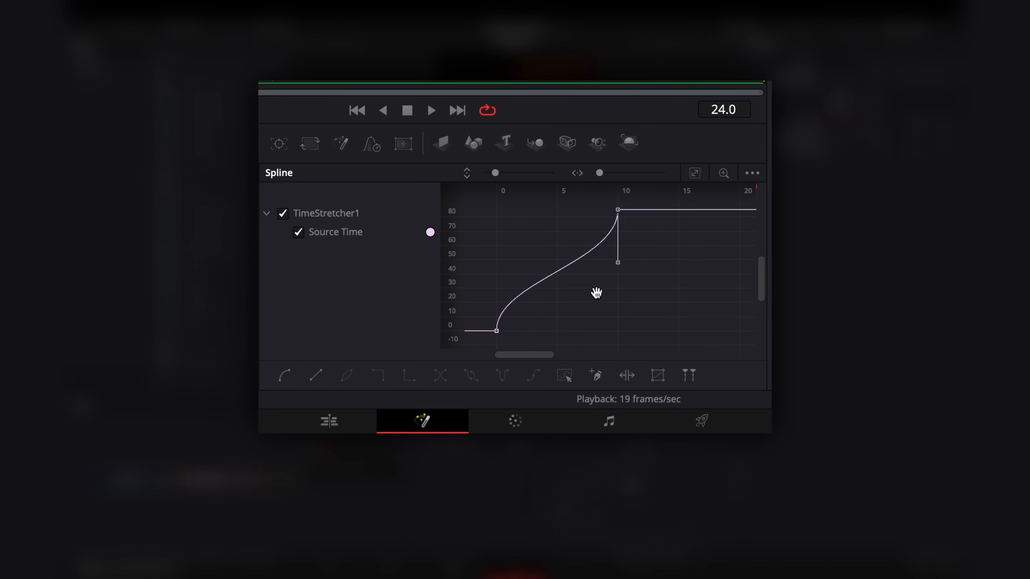
{"action": "key", "text": "super+a"}
{"action": "key", "text": "shift+s"}
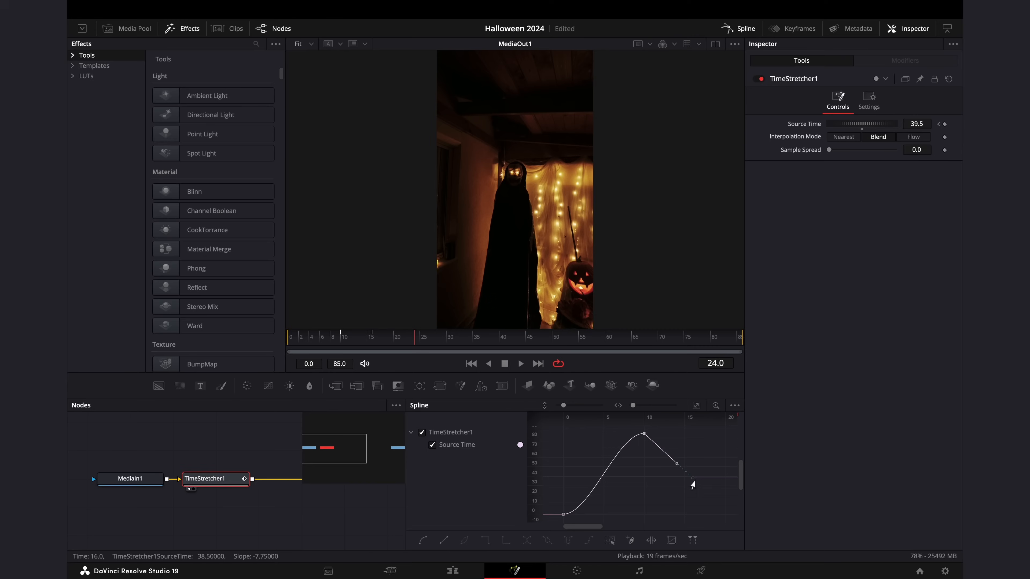
- Add a third Source Time keyframe with value 0 at frame 20 and smooth all keyframes into a mirrored hump
{"action": "left_click_drag", "start_coordinate": [689, 279], "coordinate": [739, 337]}
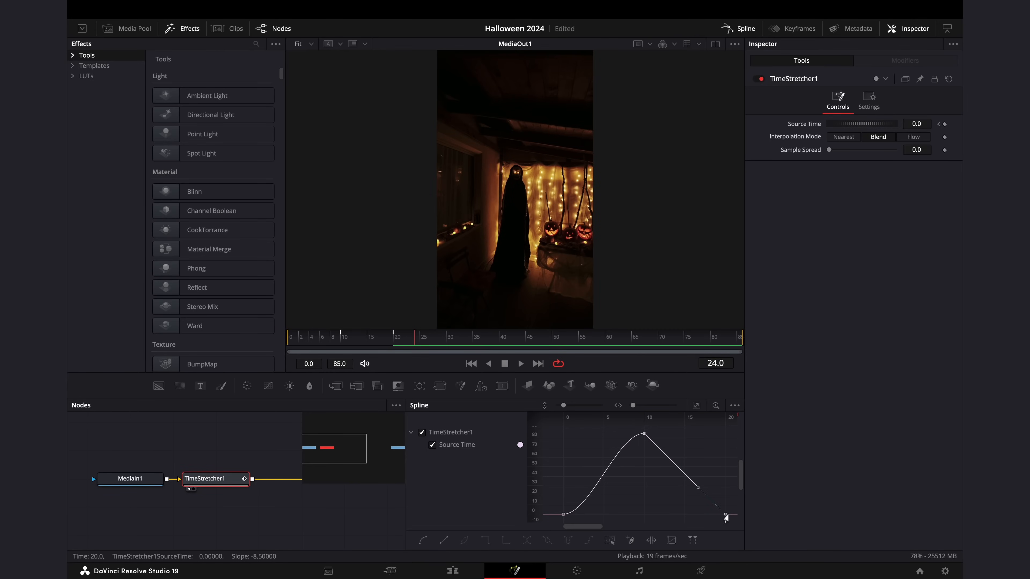
{"action": "left_click_drag", "start_coordinate": [725, 517], "coordinate": [726, 514]}
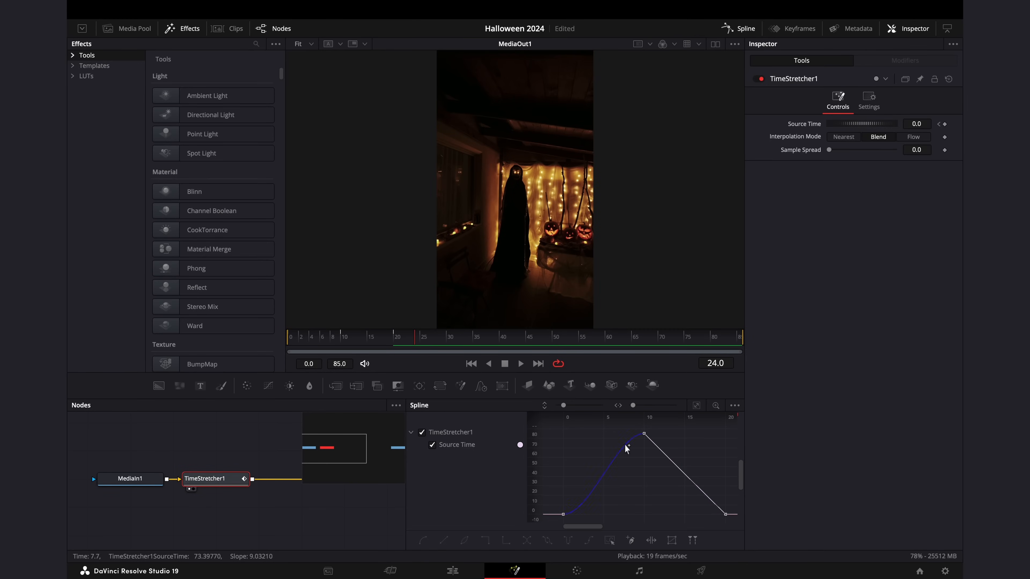
{"action": "key", "text": "super+a"}
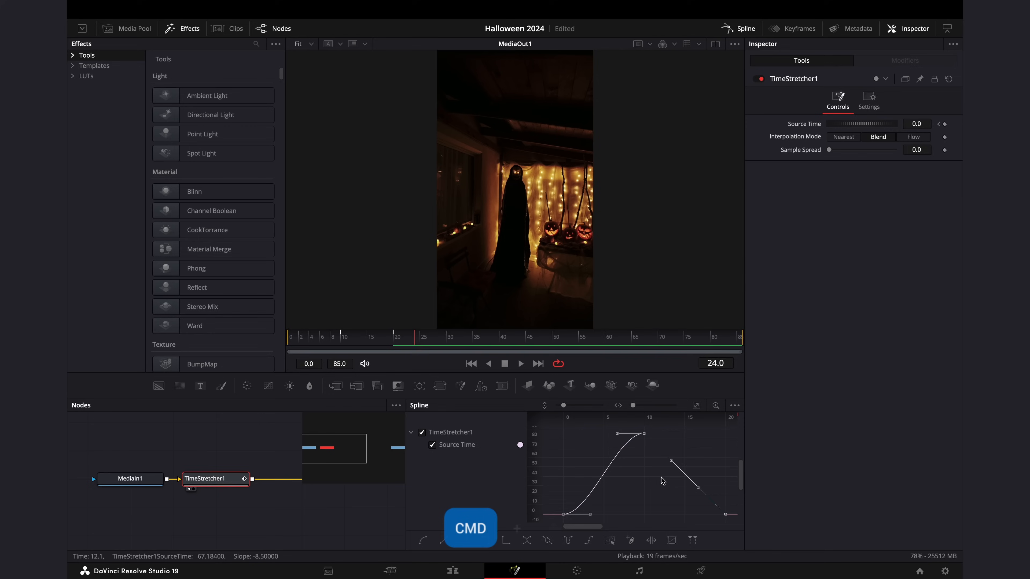
- Play the forward-and-reverse speed ramp along its curve, then return to frame 0
{"action": "scroll", "coordinate": [563, 454], "scroll_direction": "right", "scroll_amount": 5}
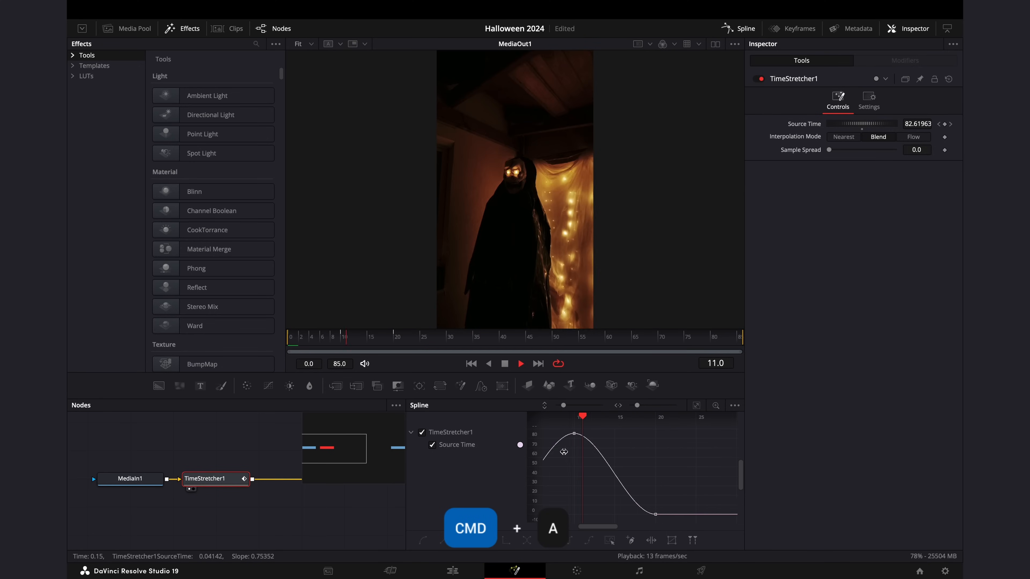
{"action": "key", "text": "space"}
{"action": "scroll", "coordinate": [709, 476], "scroll_direction": "left", "scroll_amount": 3}
{"action": "scroll", "coordinate": [709, 475], "scroll_direction": "left", "scroll_amount": 2}
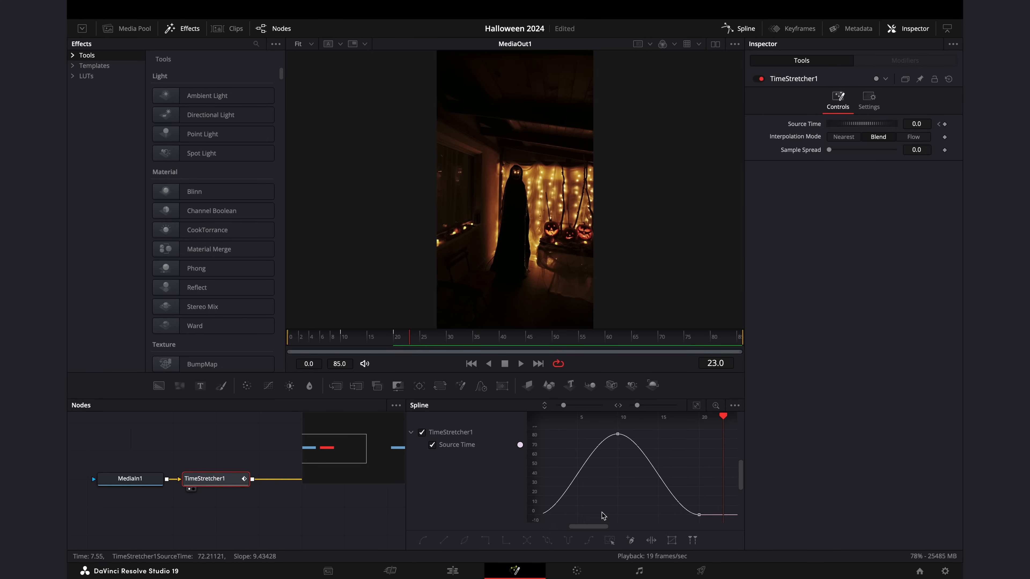
{"action": "scroll", "coordinate": [603, 515], "scroll_direction": "left", "scroll_amount": 2}
{"action": "key", "text": "Home"}
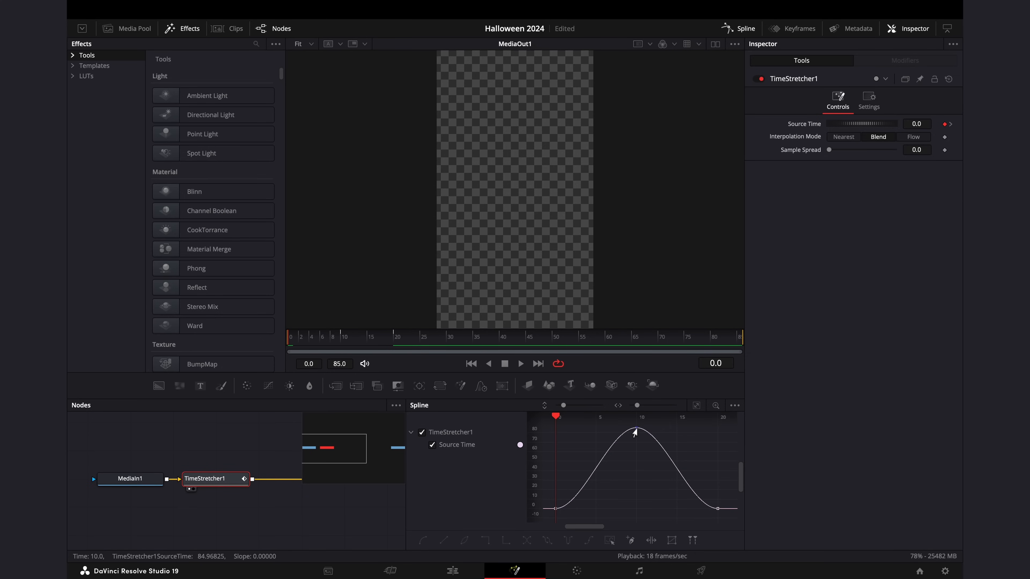
- Pull the handles of the first and last Source Time keyframes upward to round the hump into a mirror curve
{"action": "left_click", "coordinate": [556, 508]}
{"action": "left_click_drag", "start_coordinate": [583, 509], "coordinate": [579, 474]}
{"action": "left_click", "coordinate": [717, 508]}
{"action": "left_click_drag", "start_coordinate": [691, 509], "coordinate": [721, 452]}
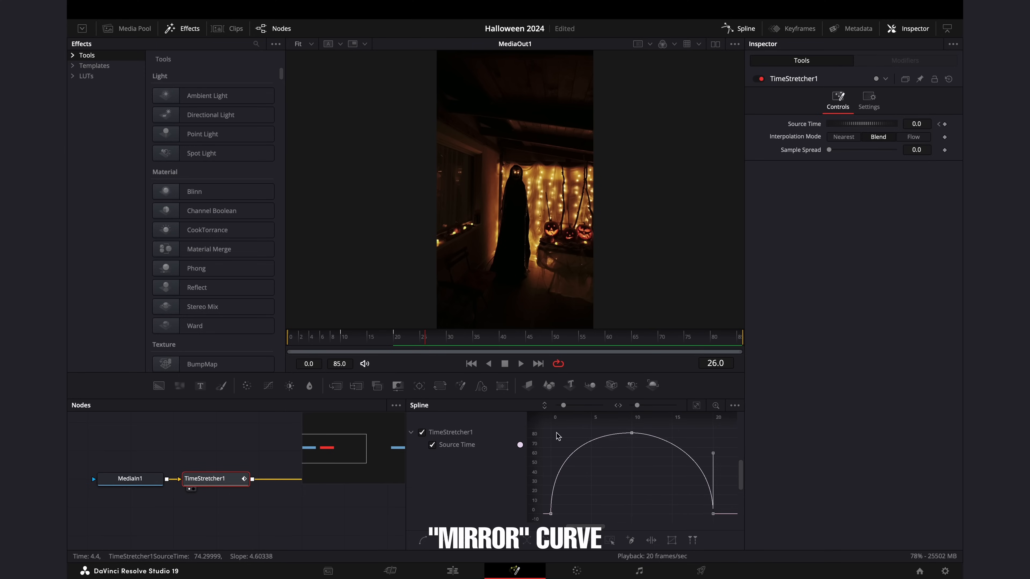
- Play the mirror-curve speed ramp from frame 0
{"action": "left_click", "coordinate": [336, 338]}
{"action": "left_click_drag", "start_coordinate": [336, 340], "coordinate": [282, 353]}
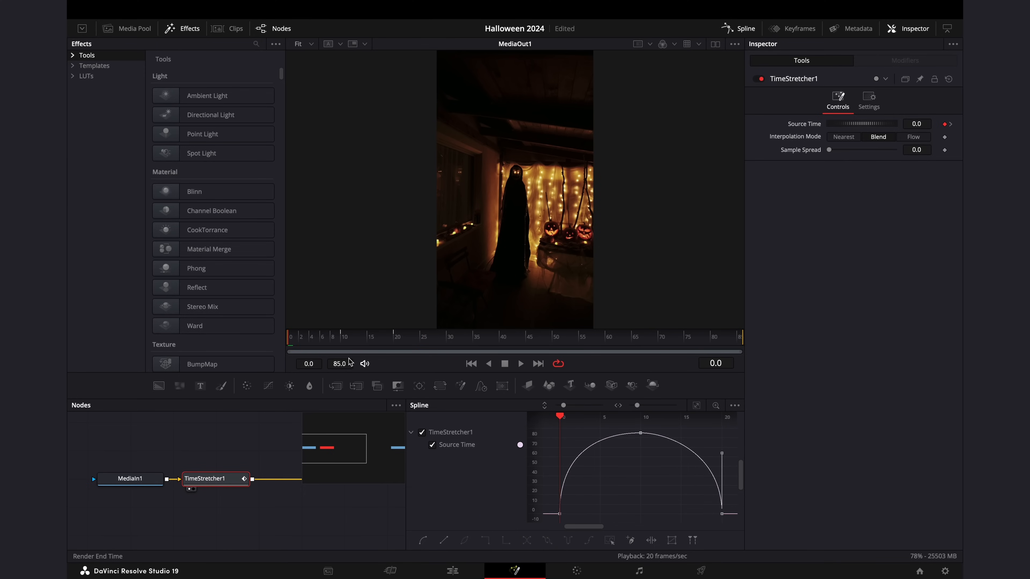
{"action": "key", "text": "space"}
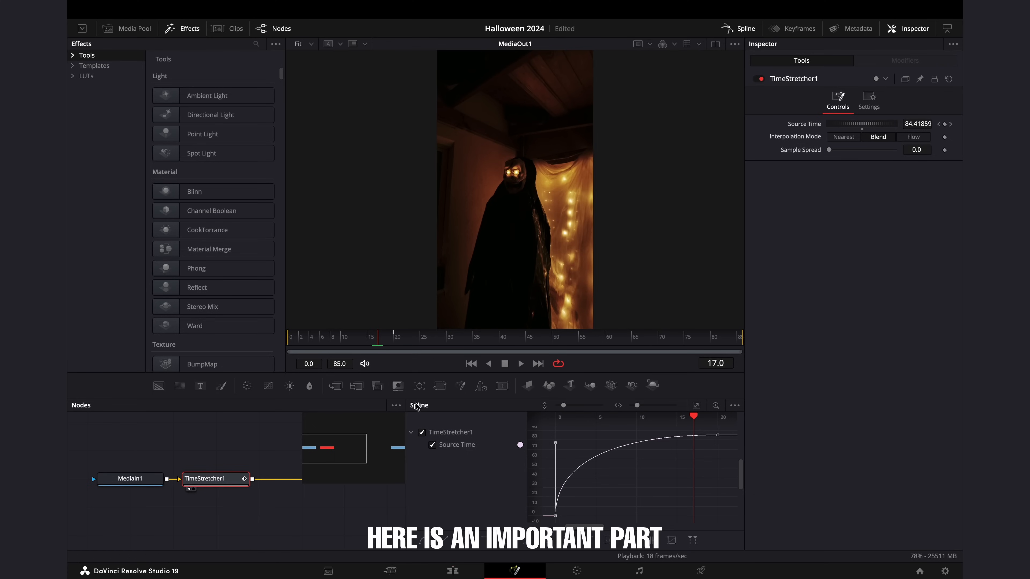
- Place the playhead at frame 21, just past the last Source Time keyframe where the ramp ends
{"action": "left_click", "coordinate": [719, 417]}
{"action": "scroll", "coordinate": [662, 428], "scroll_direction": "right", "scroll_amount": 3}
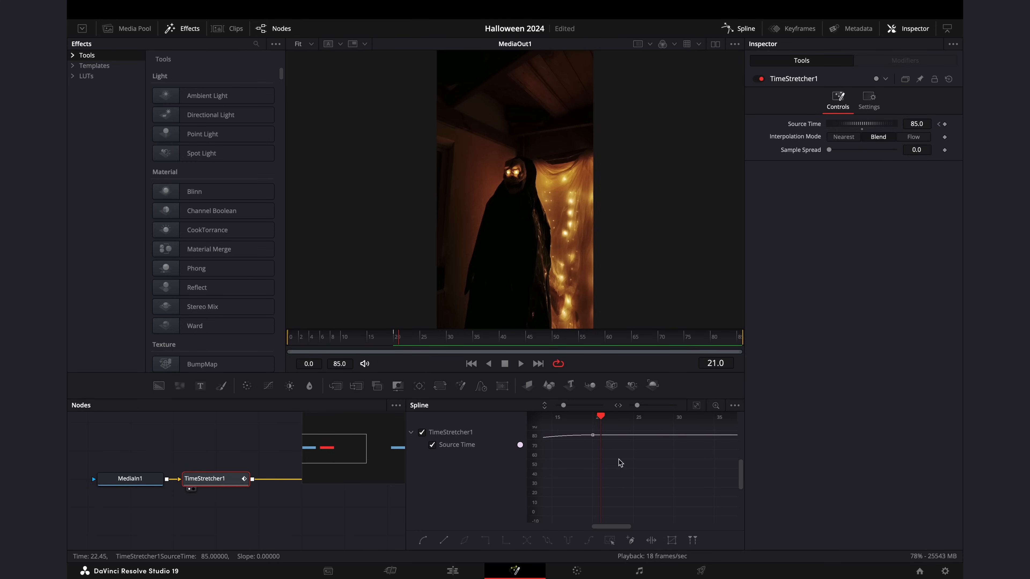
{"action": "key", "text": "Left"}
{"action": "key", "text": "Left"}
{"action": "key", "text": "Left"}
{"action": "key", "text": "Left"}
{"action": "key", "text": "Right"}
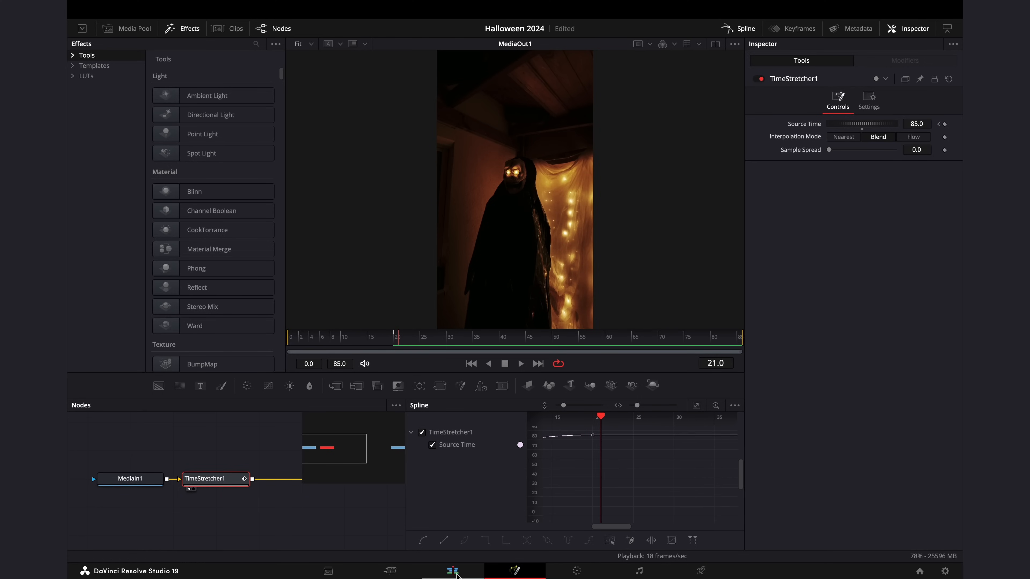
- On the edit timeline, split Fusion Clip 9 at the playhead, delete the remainder and play the shortened clip from its start
{"action": "left_click", "coordinate": [453, 572]}
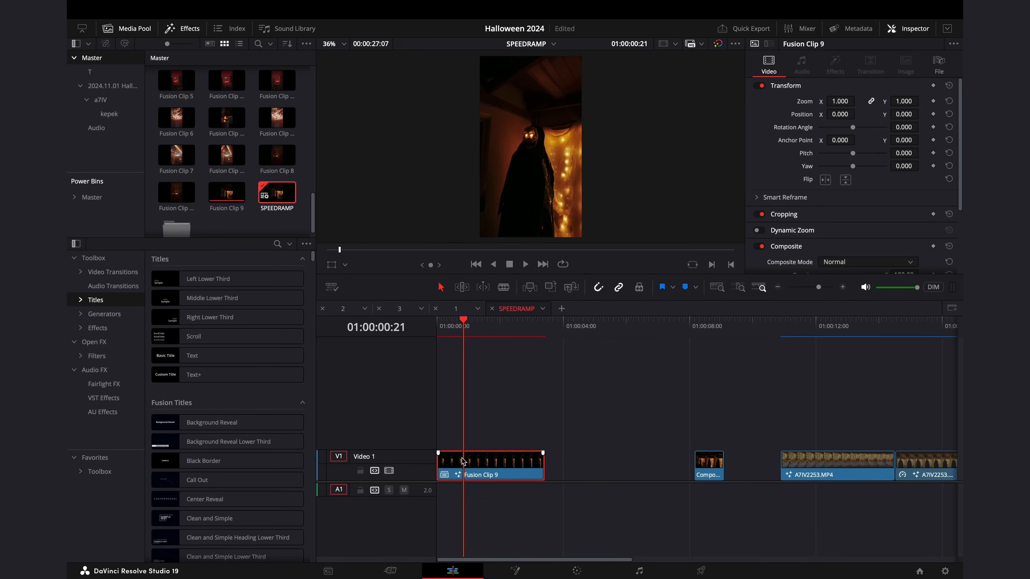
{"action": "key", "text": "super+b"}
{"action": "left_click", "coordinate": [490, 466]}
{"action": "key", "text": "BackSpace"}
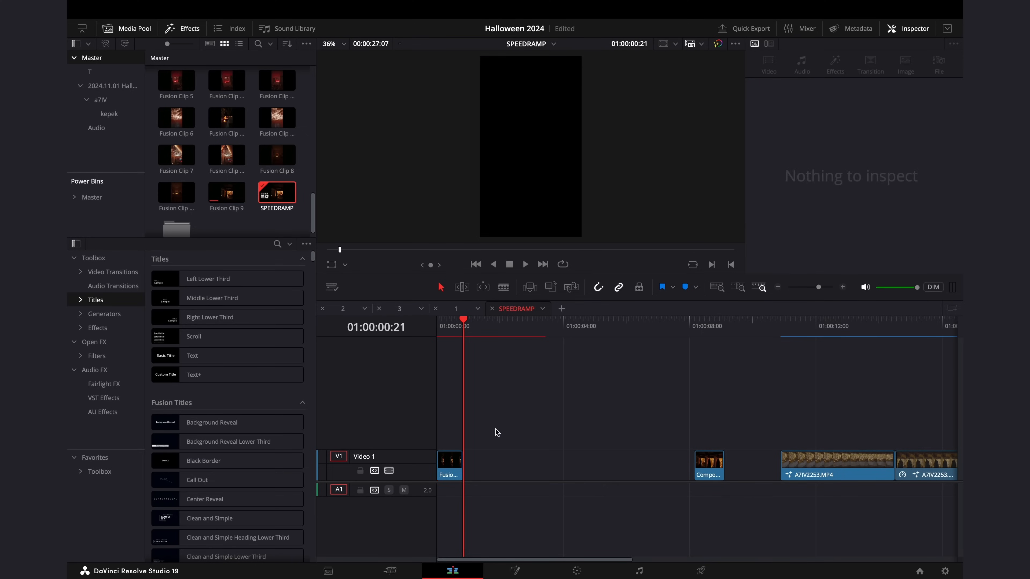
{"action": "left_click_drag", "start_coordinate": [454, 332], "coordinate": [381, 335]}
{"action": "key", "text": "space"}
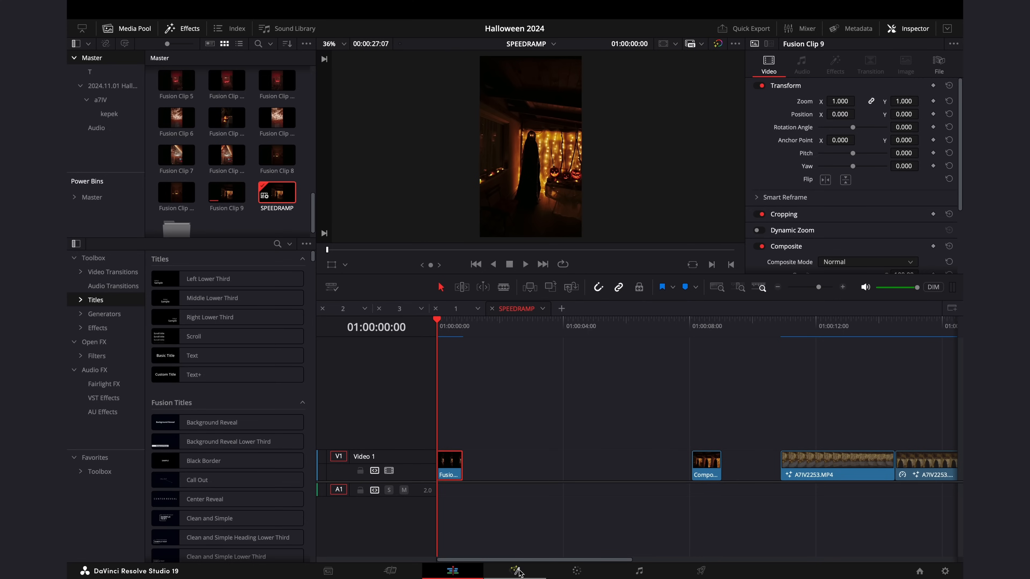
- Duplicate the trimmed Fusion clip further along Video 1 and move the playhead to the copy's start at 01:00:01:16
{"action": "left_click_drag", "start_coordinate": [458, 471], "coordinate": [509, 472], "text": "alt"}
{"action": "key", "text": "Down"}
{"action": "key", "text": "Down"}
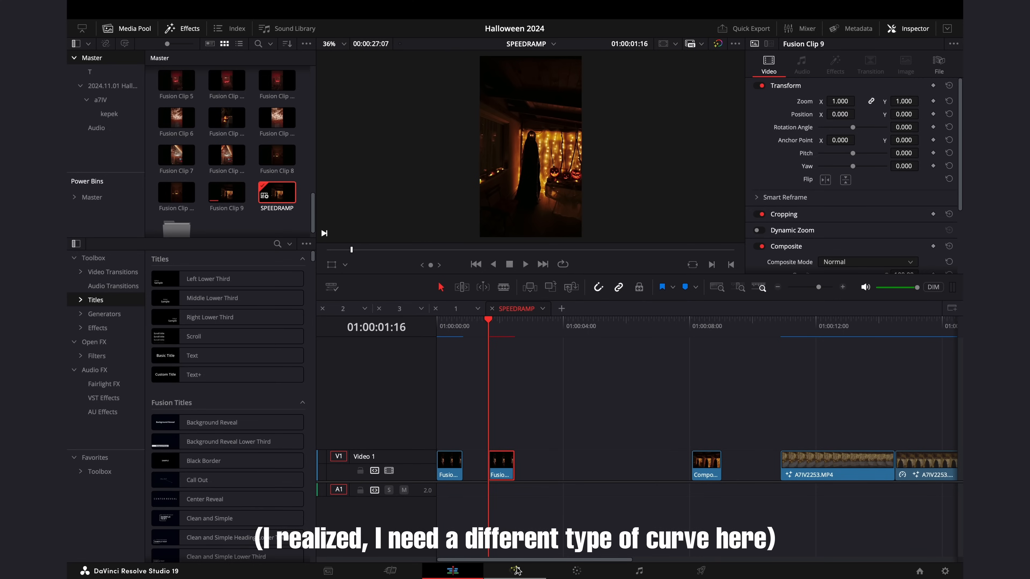
- In the copied clip's Fusion composition, pull the last Source Time keyframe's handle straight down beneath it to reshape the curve
{"action": "left_click", "coordinate": [516, 570]}
{"action": "left_click", "coordinate": [432, 444]}
{"action": "left_click_drag", "start_coordinate": [665, 435], "coordinate": [722, 496]}
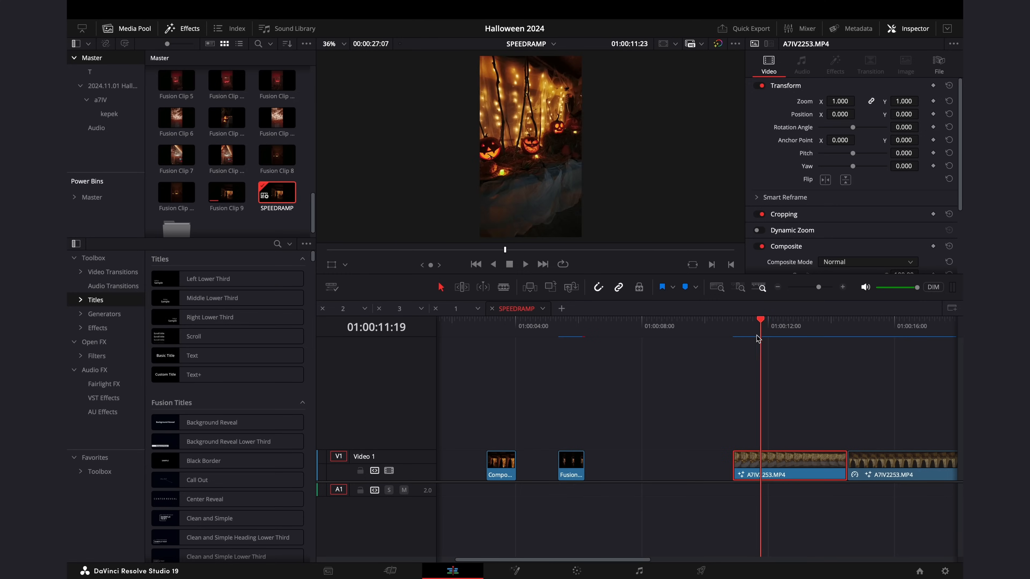
- Move the pumpkin clip A7IV2253.MP4 directly behind the neighbouring Fusion clip and open it in Fusion at 01:00:06:05
{"action": "left_click_drag", "start_coordinate": [759, 338], "coordinate": [755, 341]}
{"action": "left_click_drag", "start_coordinate": [772, 474], "coordinate": [624, 473]}
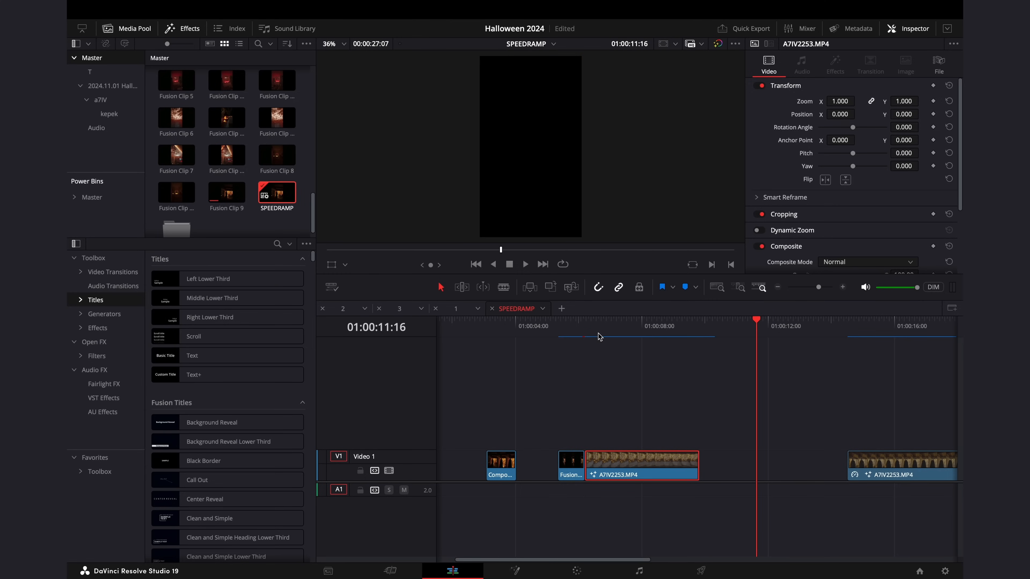
{"action": "left_click", "coordinate": [586, 336]}
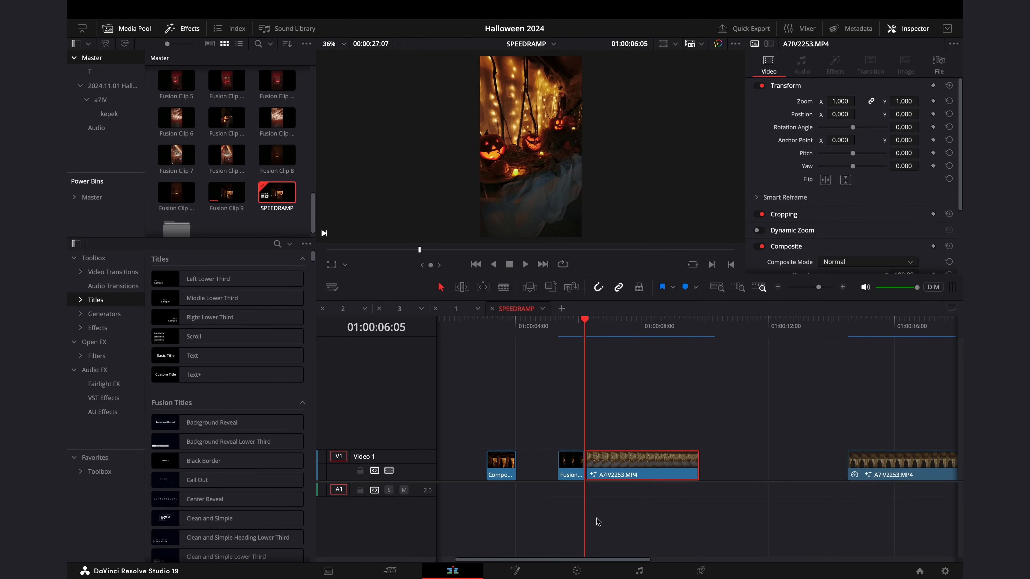
{"action": "left_click", "coordinate": [515, 571]}
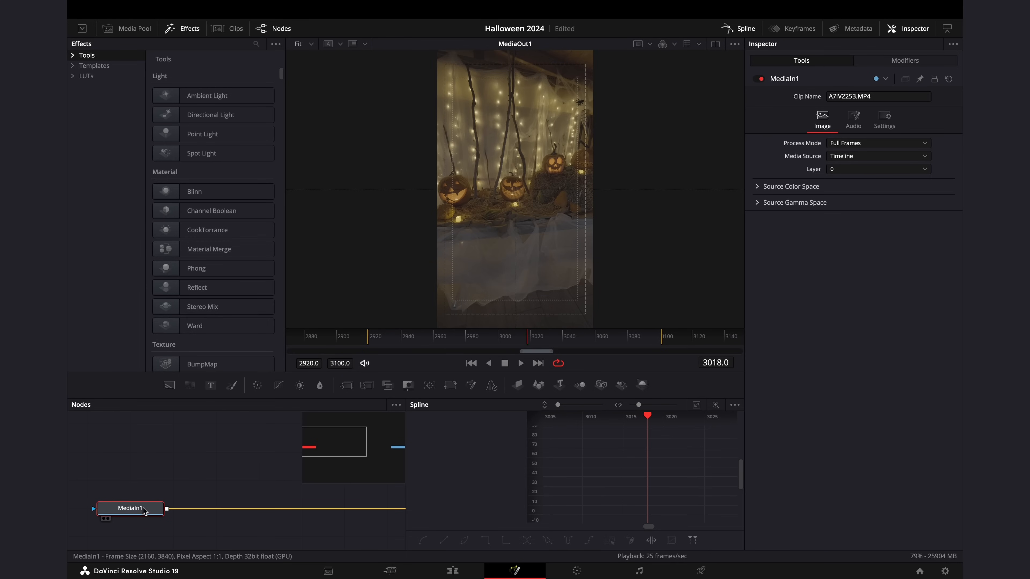
- Add a Tracker node after MediaIn1 and hide the Spline editor to widen the node area
{"action": "key", "text": "shift+space"}
{"action": "type", "text": "tra"}
{"action": "key", "text": "Return"}
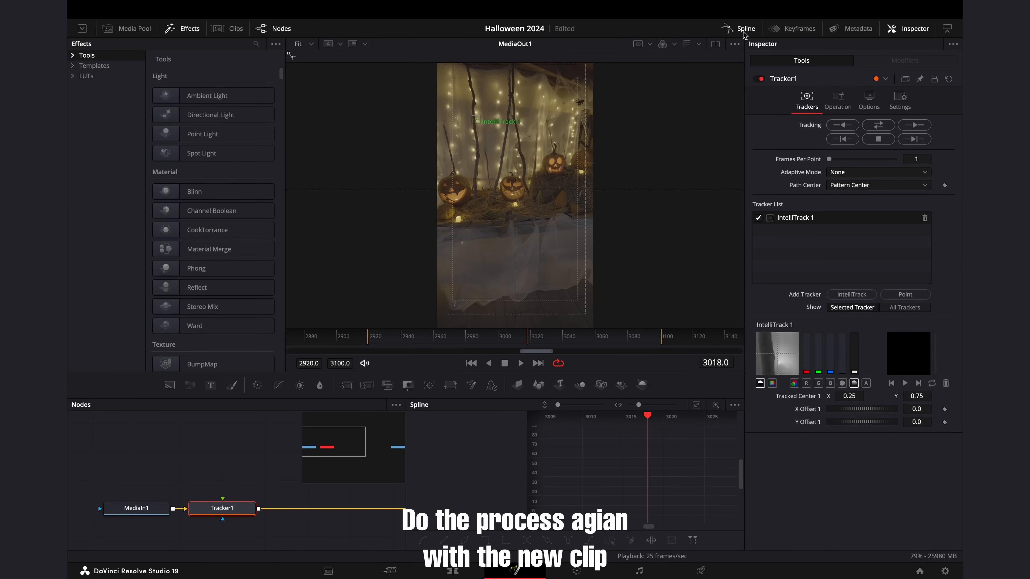
{"action": "left_click", "coordinate": [739, 30]}
{"action": "scroll", "coordinate": [431, 429], "scroll_direction": "left", "scroll_amount": 3}
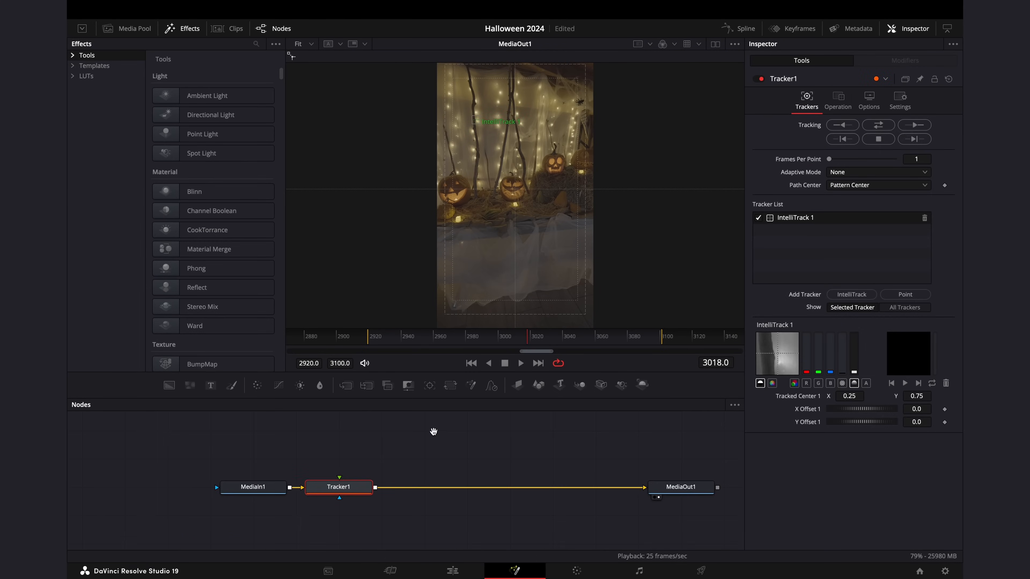
- Place the tracker pattern on the middle pumpkin at frame 2921 and track it in both directions
{"action": "left_click", "coordinate": [370, 338]}
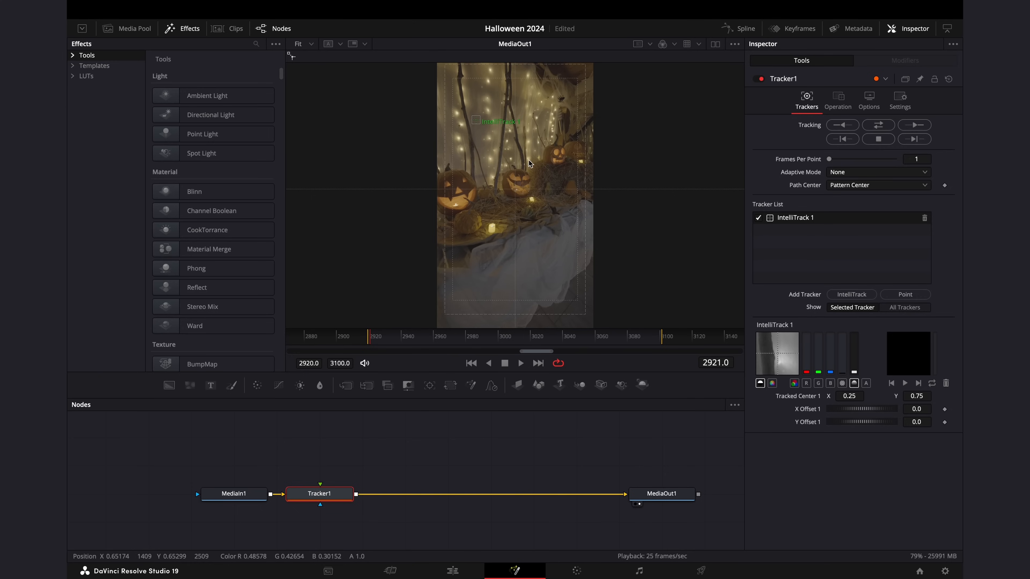
{"action": "left_click_drag", "start_coordinate": [471, 116], "coordinate": [518, 180]}
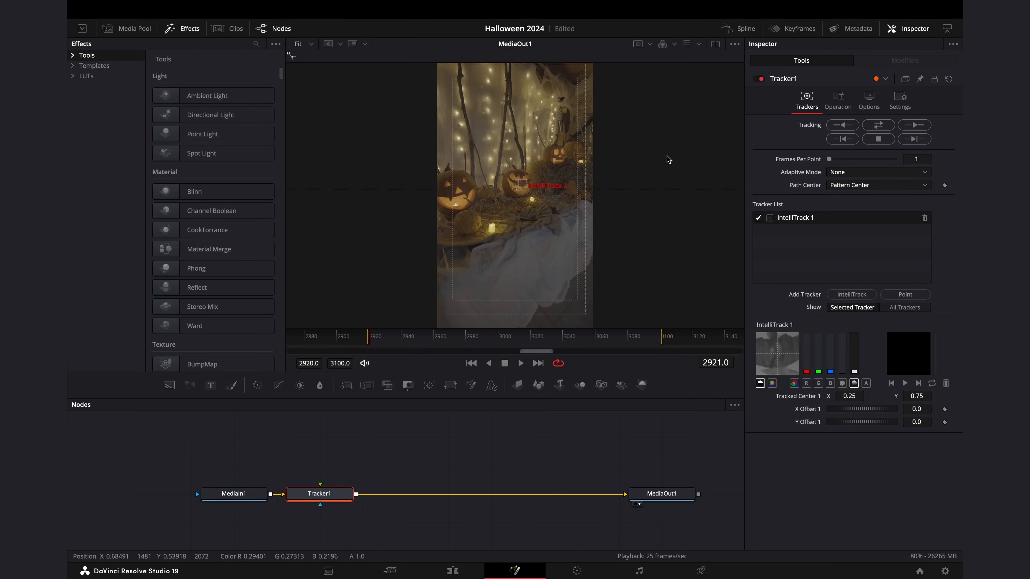
{"action": "left_click", "coordinate": [877, 126]}
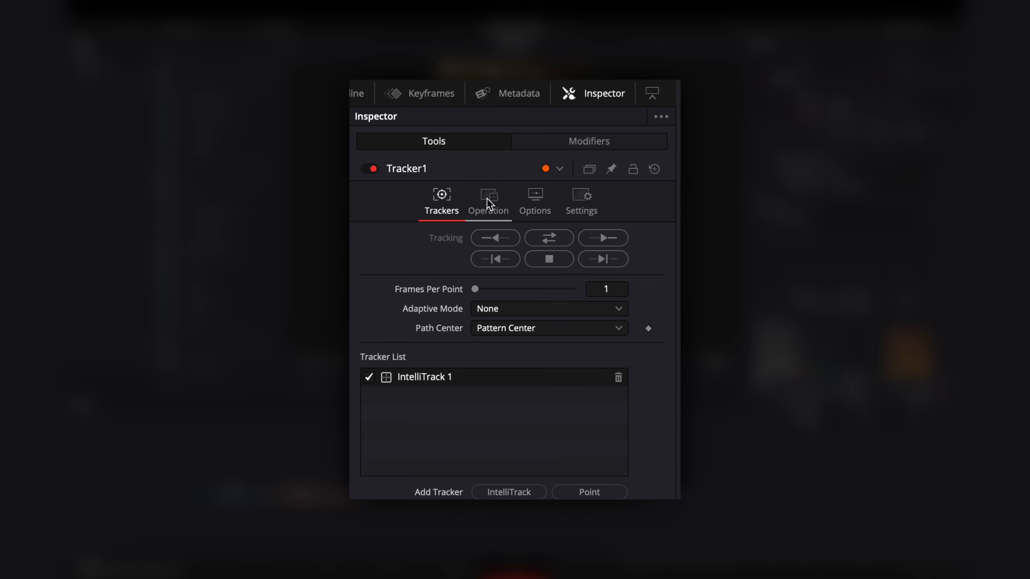
- Set the tracker's operation to Match Move and its merge option to BG only
{"action": "left_click", "coordinate": [838, 101]}
{"action": "left_click", "coordinate": [516, 242]}
{"action": "left_click", "coordinate": [513, 275]}
{"action": "left_click", "coordinate": [501, 259]}
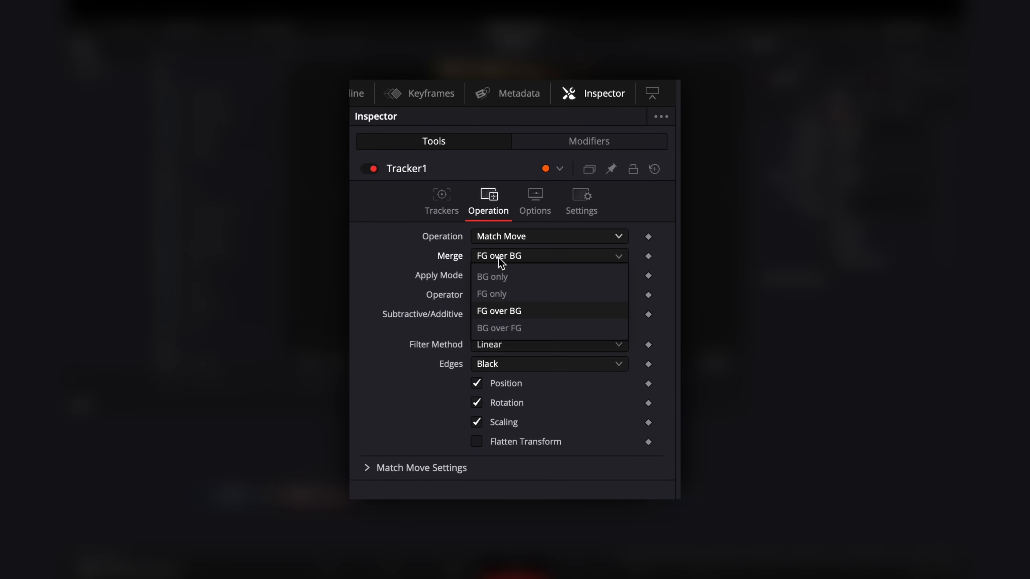
{"action": "left_click", "coordinate": [495, 280]}
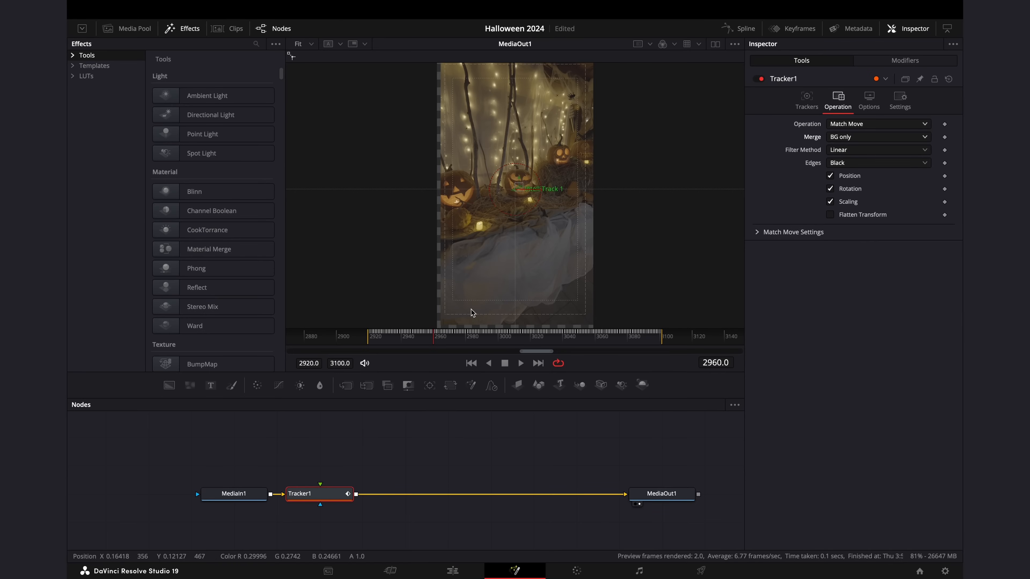
- Add a Transform node after Tracker1
{"action": "key", "text": "shift+space"}
{"action": "type", "text": "tra"}
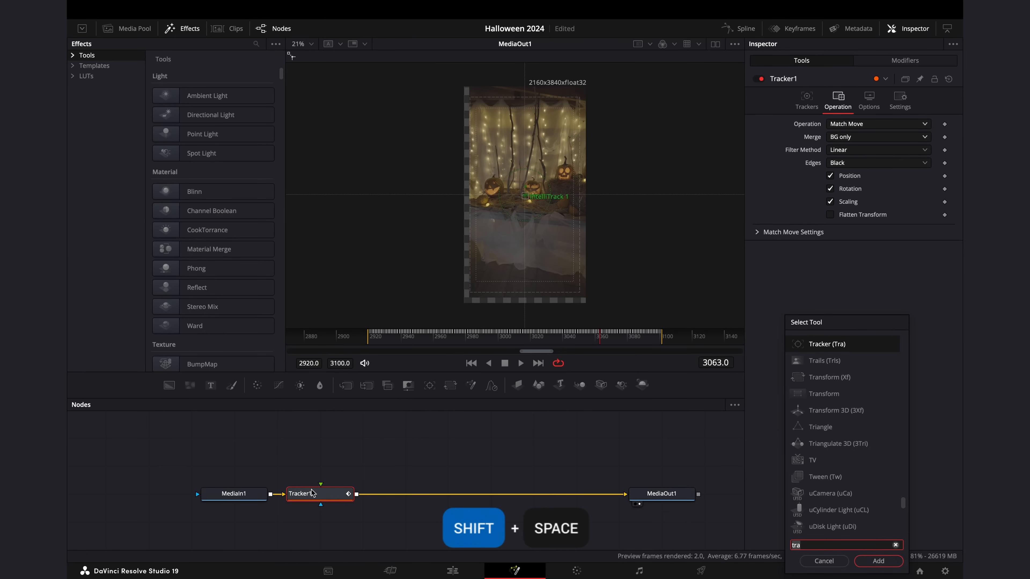
{"action": "type", "text": "ns"}
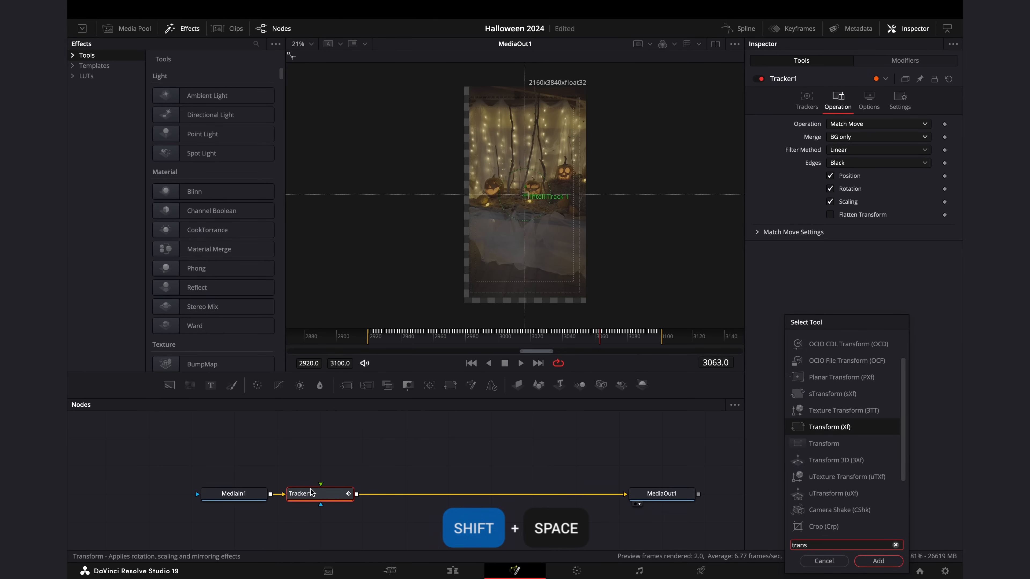
{"action": "key", "text": "Return"}
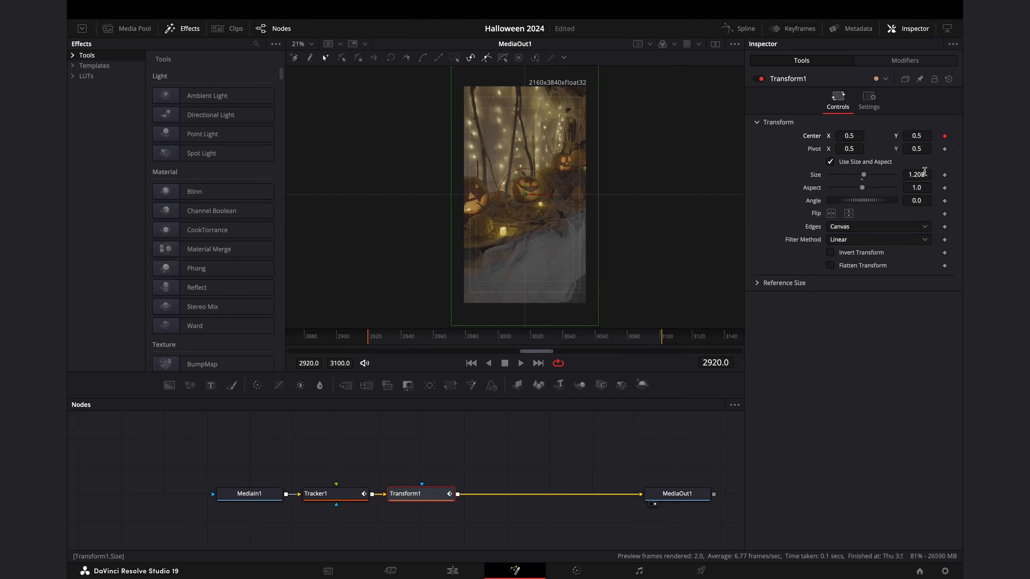
- Play the stabilised pumpkin clip on the edit timeline and scrub back to 01:00:07:18
{"action": "key", "text": "space"}
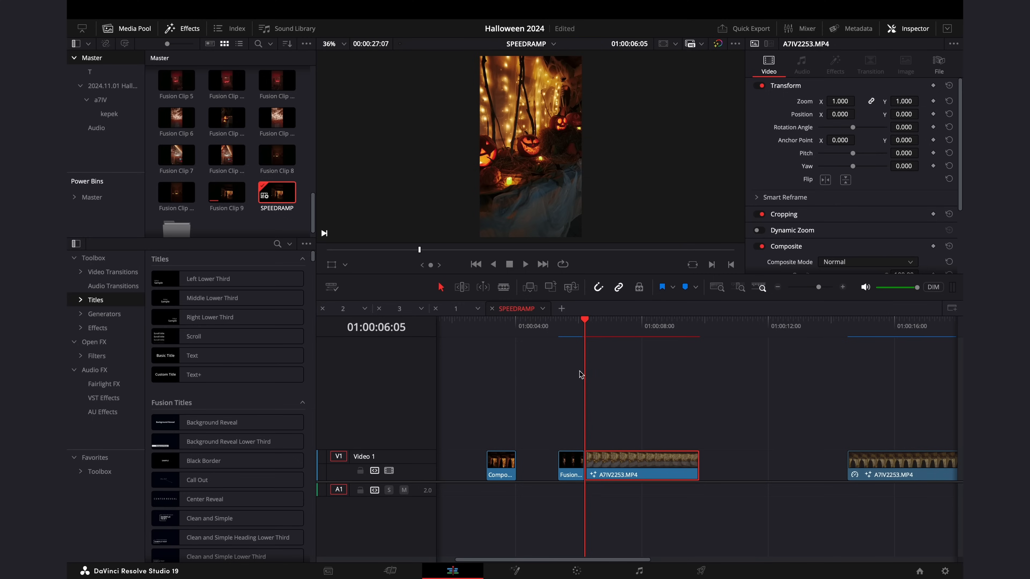
{"action": "key", "text": "space"}
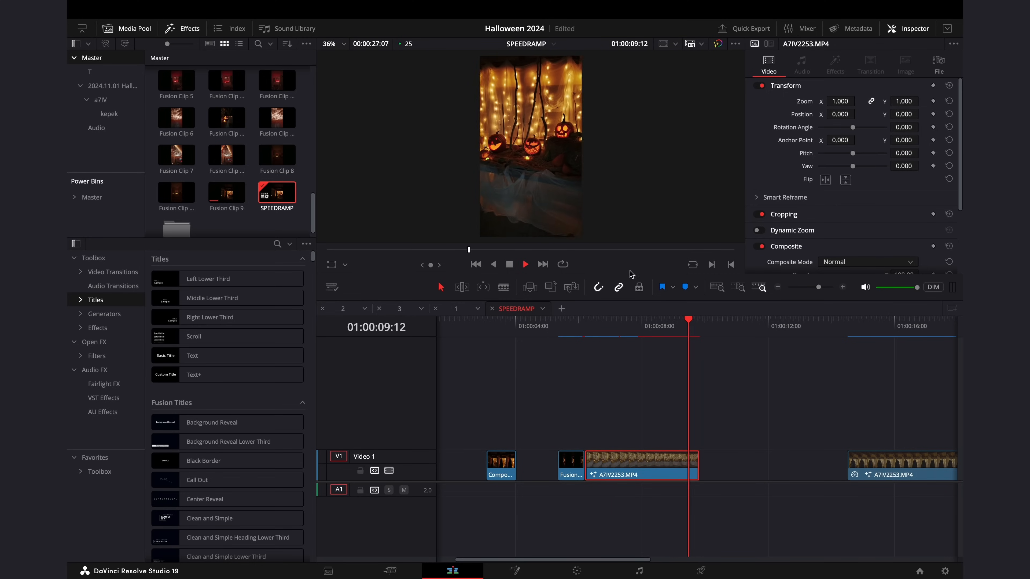
{"action": "left_click_drag", "start_coordinate": [566, 333], "coordinate": [634, 445]}
- Convert the pumpkin clip into a new Fusion clip and add a Time Stretcher after its MediaIn1 node
{"action": "right_click", "coordinate": [607, 467]}
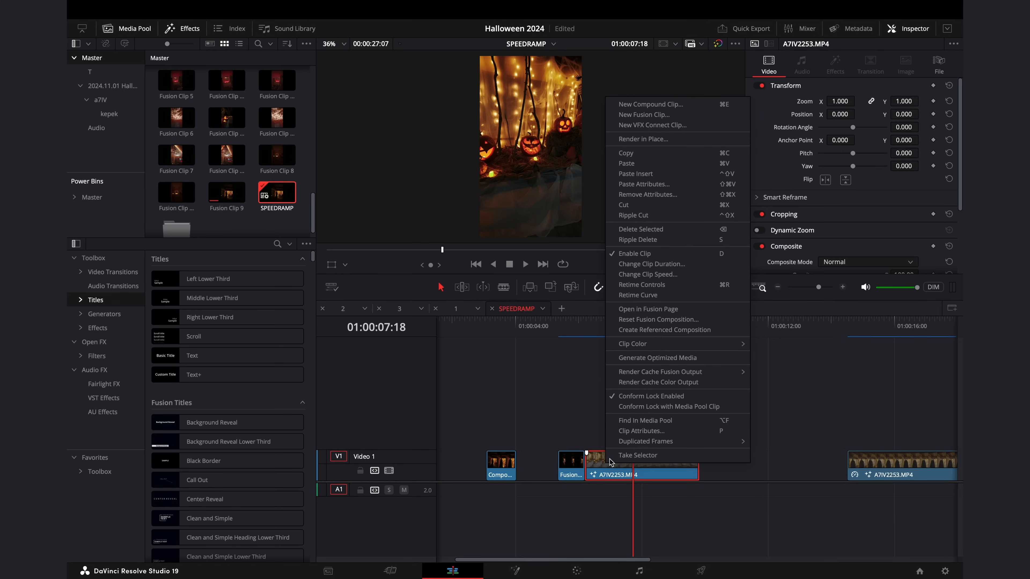
{"action": "left_click", "coordinate": [632, 118]}
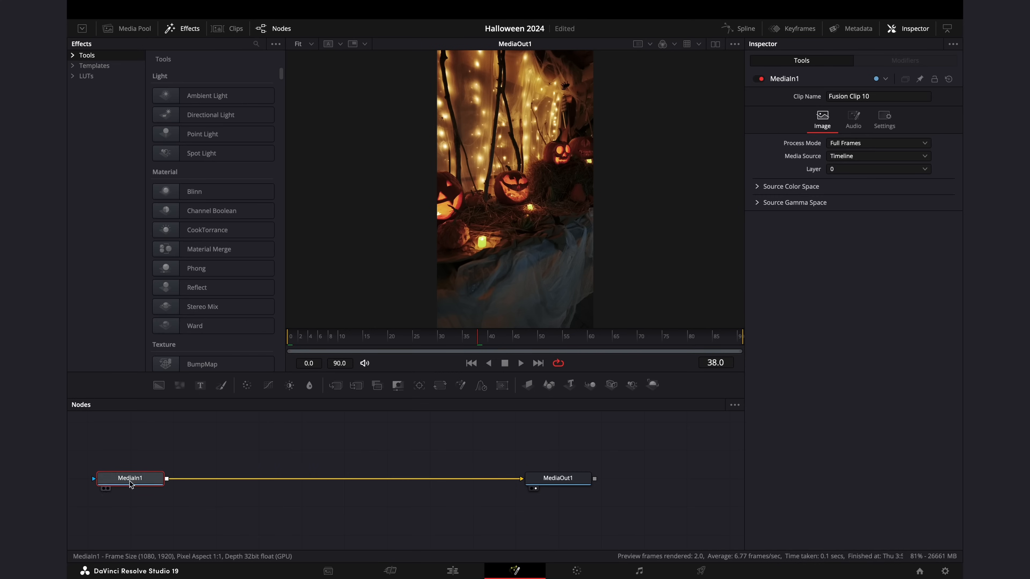
{"action": "key", "text": "shift+space"}
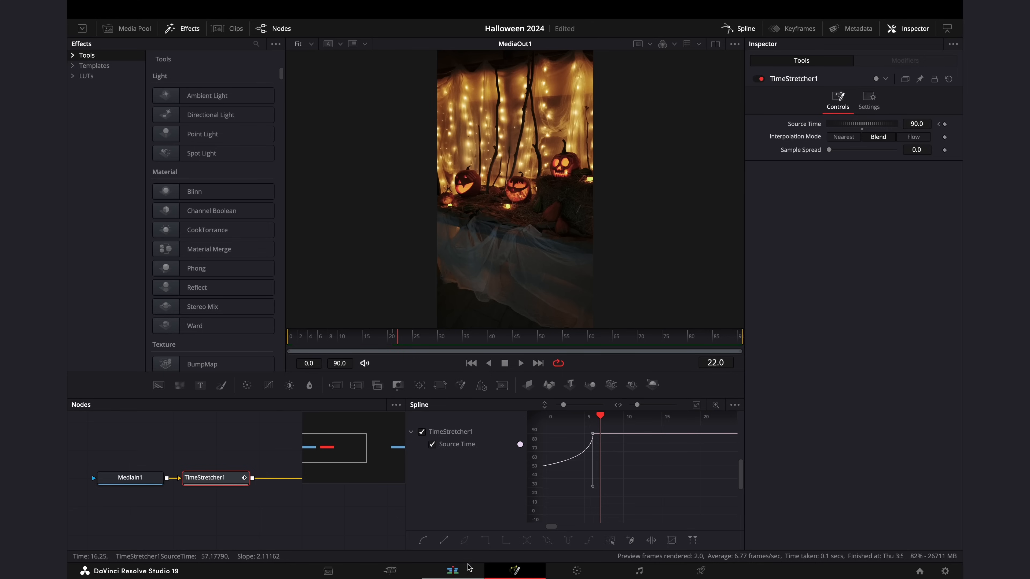
- Split Fusion Clip 10 at the playhead on the edit timeline, delete the remainder and play the two speed-ramped clips
{"action": "left_click", "coordinate": [455, 572]}
{"action": "key", "text": "super+b"}
{"action": "key", "text": "BackSpace"}
{"action": "key", "text": "Left"}
{"action": "key", "text": "Left"}
{"action": "key", "text": "Left"}
{"action": "key", "text": "Left"}
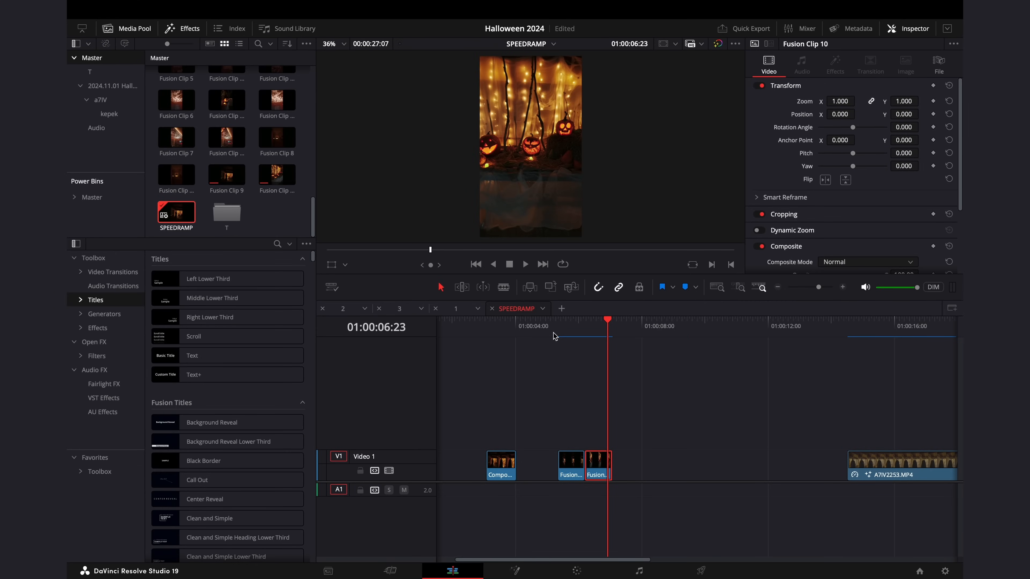
{"action": "left_click", "coordinate": [555, 335]}
{"action": "key", "text": "space"}
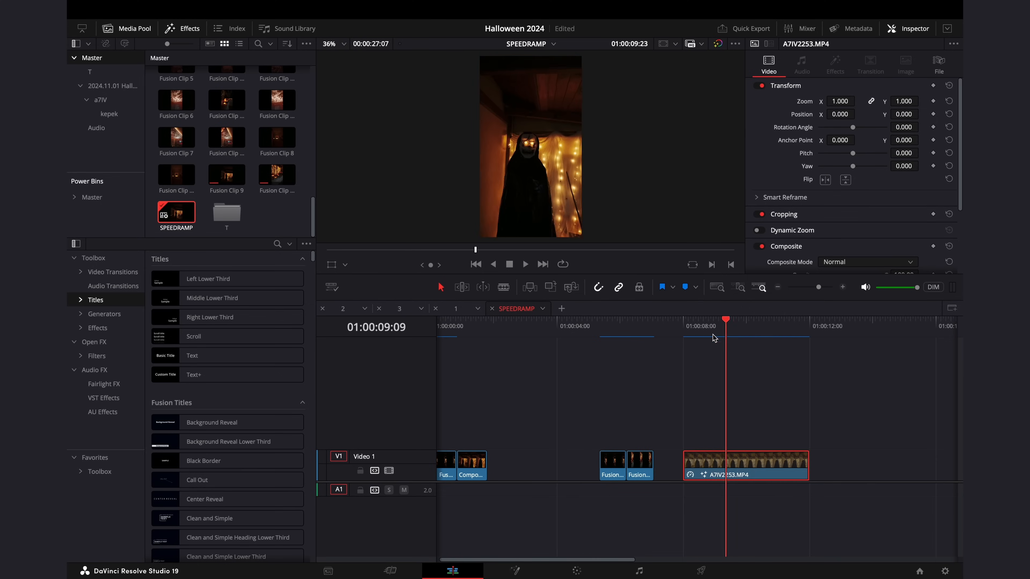
- Open the cloaked figure clip A7IV2253.MP4 in Fusion with the playhead at 01:00:08:17
{"action": "left_click", "coordinate": [708, 345]}
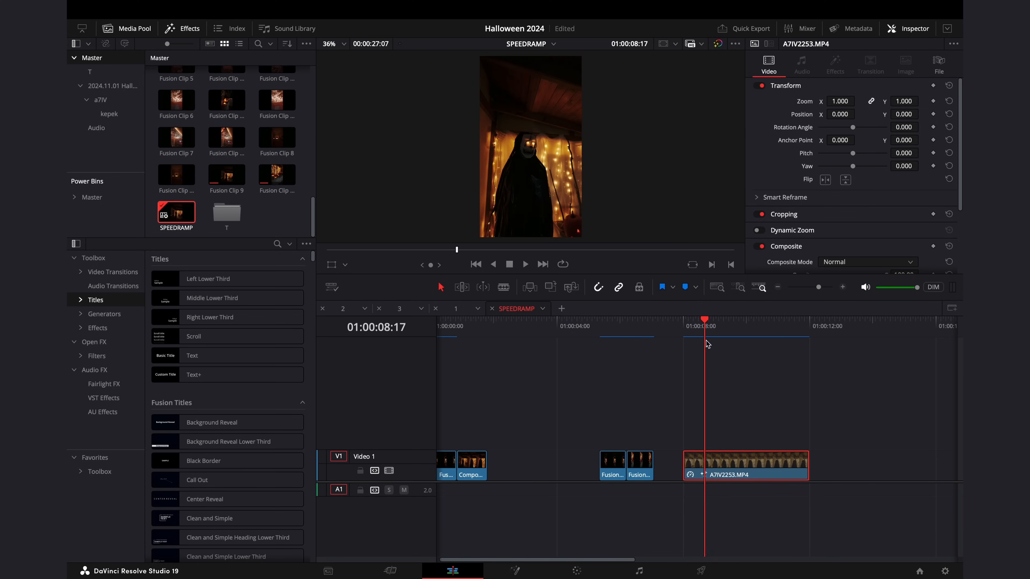
{"action": "left_click", "coordinate": [523, 575]}
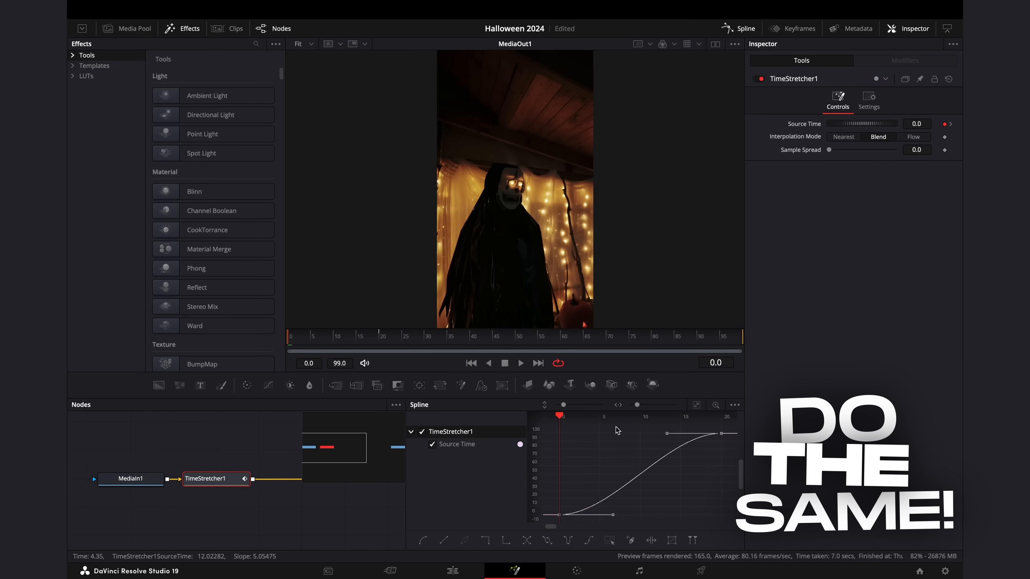
- Play the consecutive speed-ramped Fusion clips on the edit timeline from the start of the first one
{"action": "left_click", "coordinate": [594, 329]}
{"action": "key", "text": "space"}
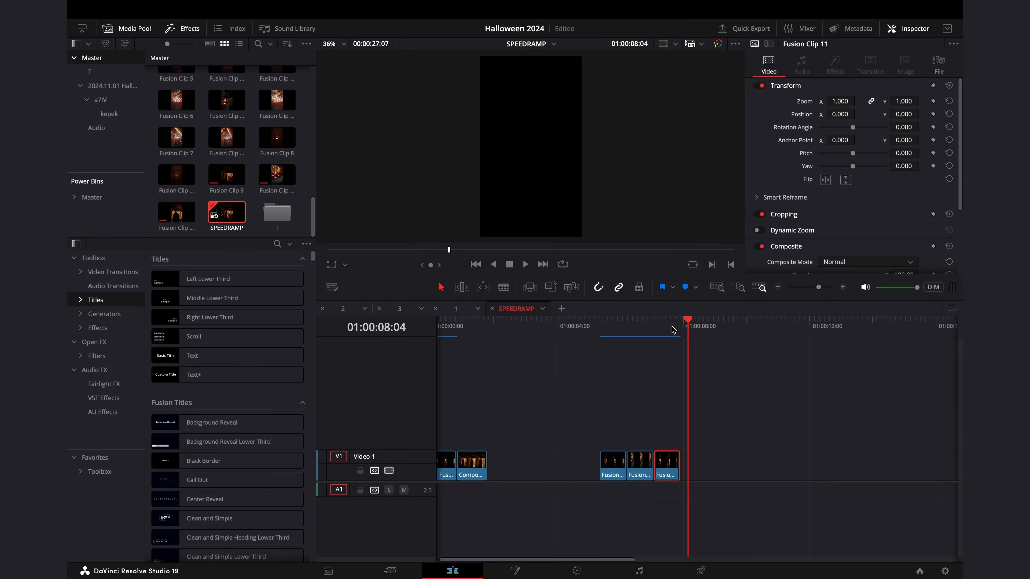
{"action": "left_click", "coordinate": [600, 330]}
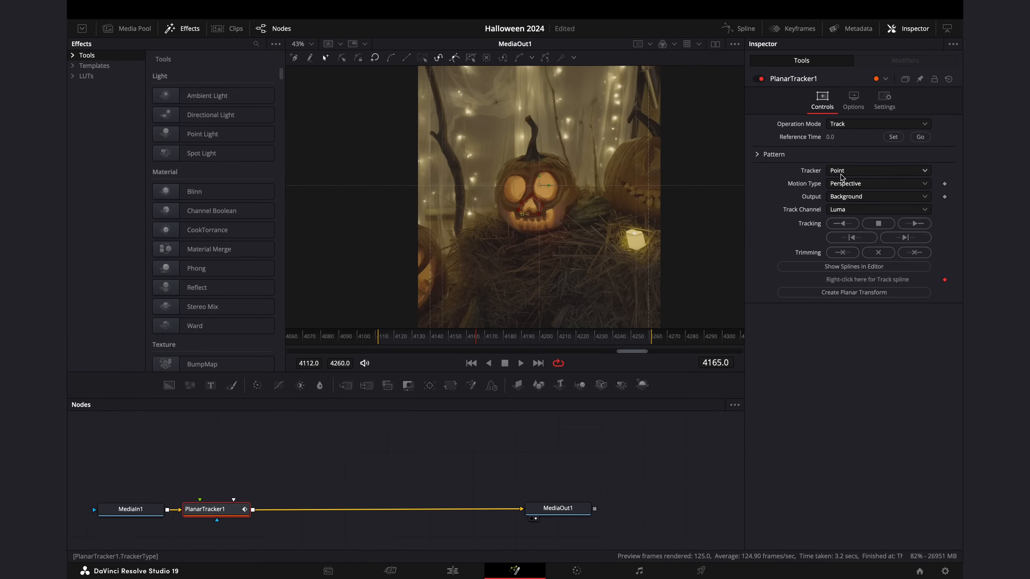
- Add a Transform node after PlanarTracker1 in the close-up pumpkin clip's composition
{"action": "left_click", "coordinate": [451, 386]}
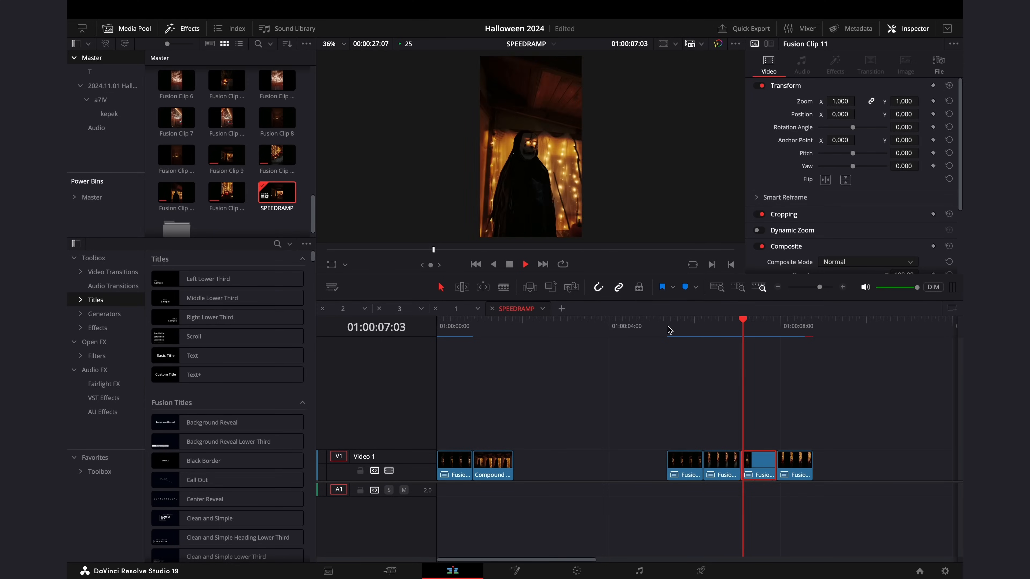
- Review the transition from Fusion Clip 11 into Fusion Clip 12 by playing across the cut
{"action": "left_click", "coordinate": [765, 329]}
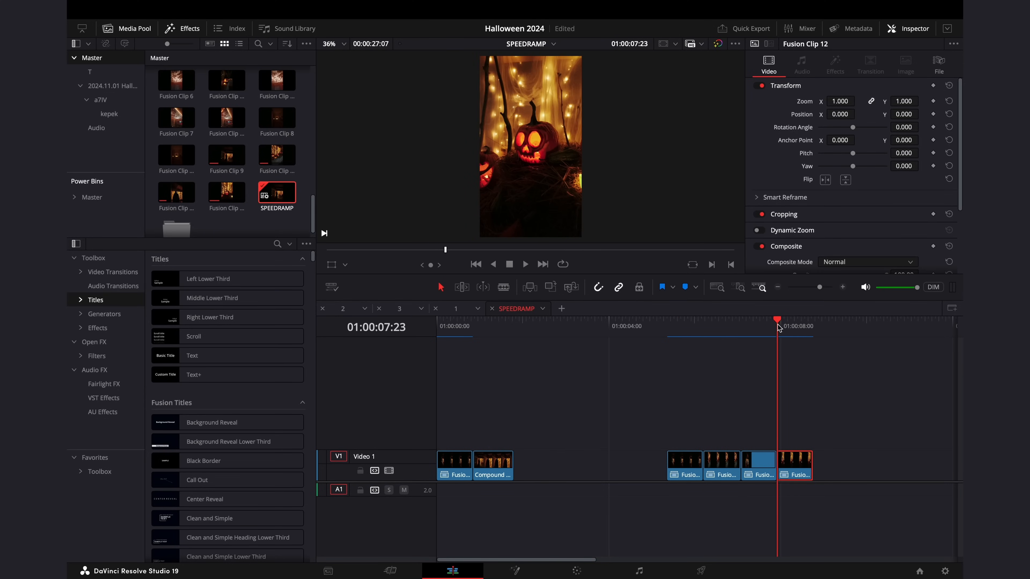
{"action": "key", "text": "space"}
{"action": "left_click", "coordinate": [755, 331]}
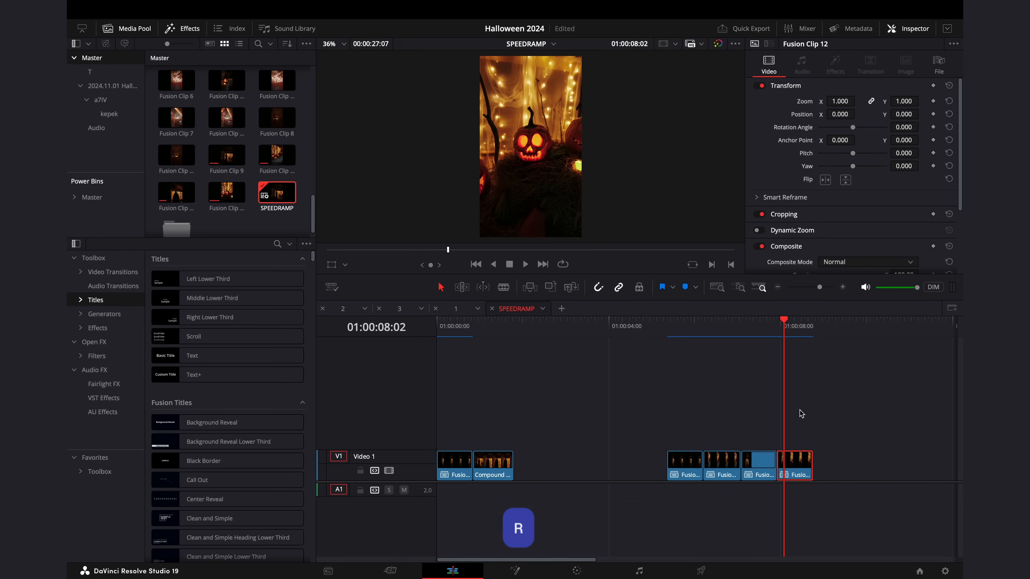
- Reverse Fusion Clip 12 with a clip speed of -100%
{"action": "key", "text": "r"}
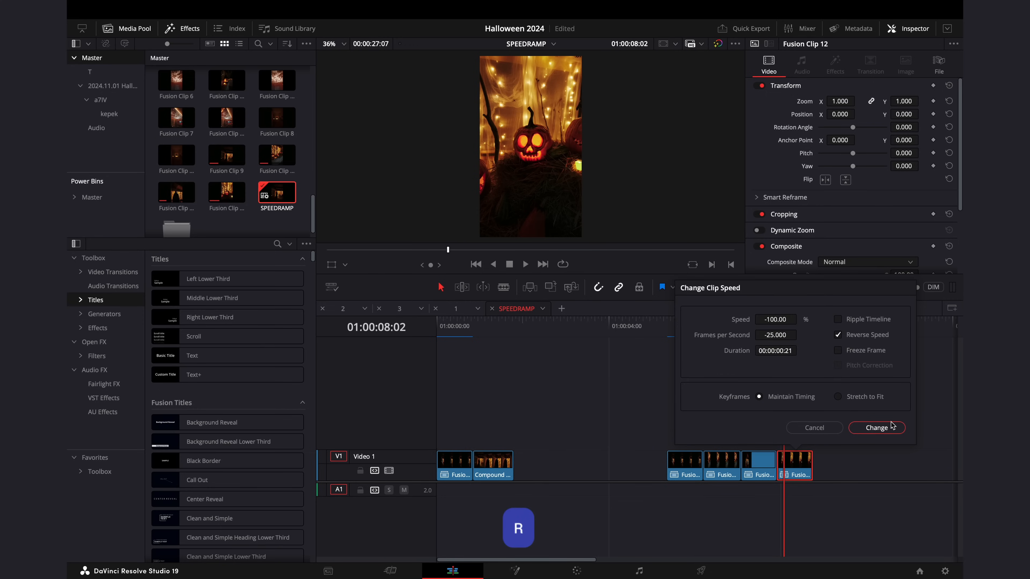
{"action": "left_click", "coordinate": [877, 427]}
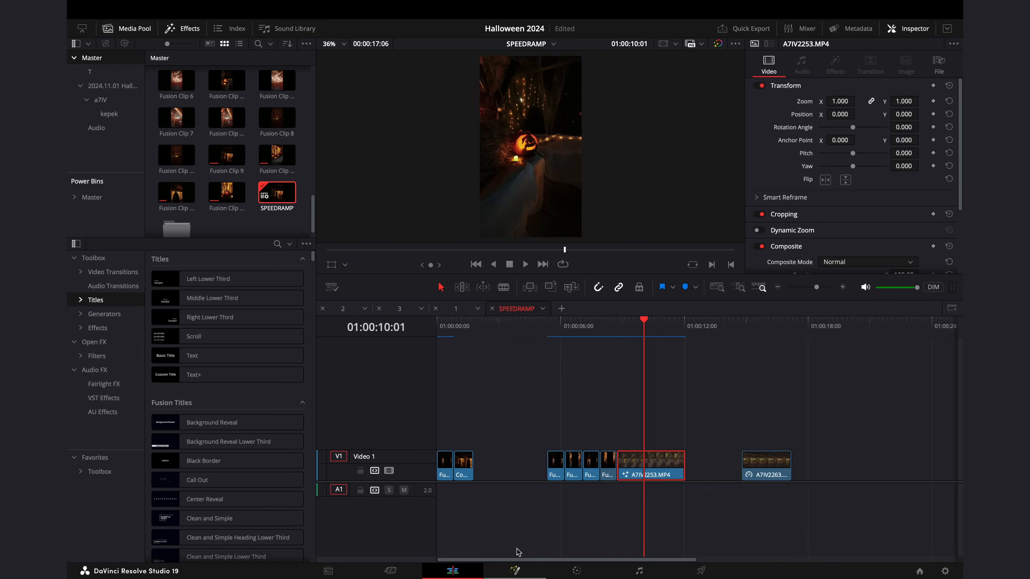
- Open the pumpkin clip A7IV2253.MP4 in Fusion with the playhead at 01:00:10:01
{"action": "left_click", "coordinate": [515, 570]}
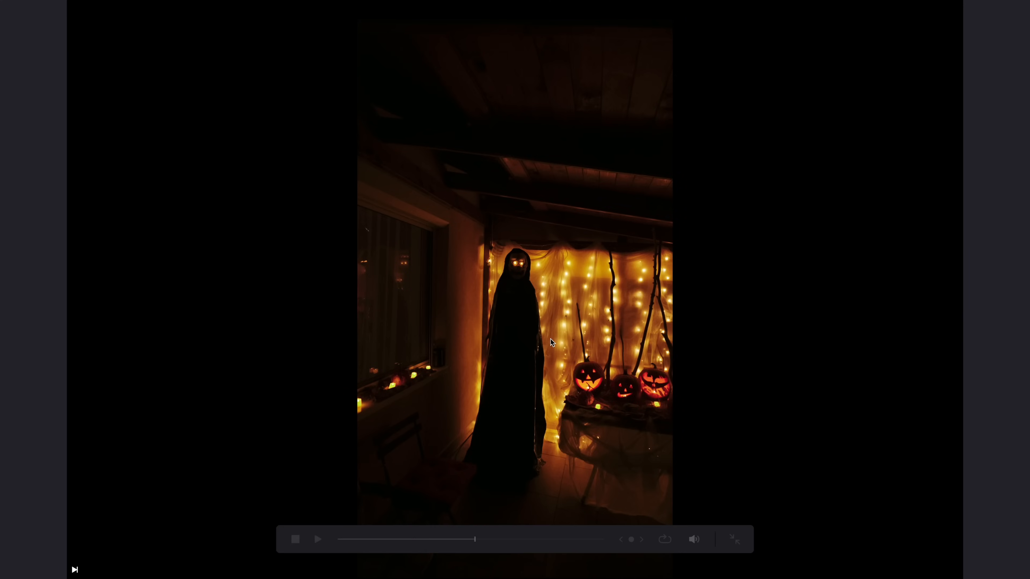
- Play the cloaked figure shot full screen and return the playhead to the start of the consecutive Fusion clips
{"action": "key", "text": "space"}
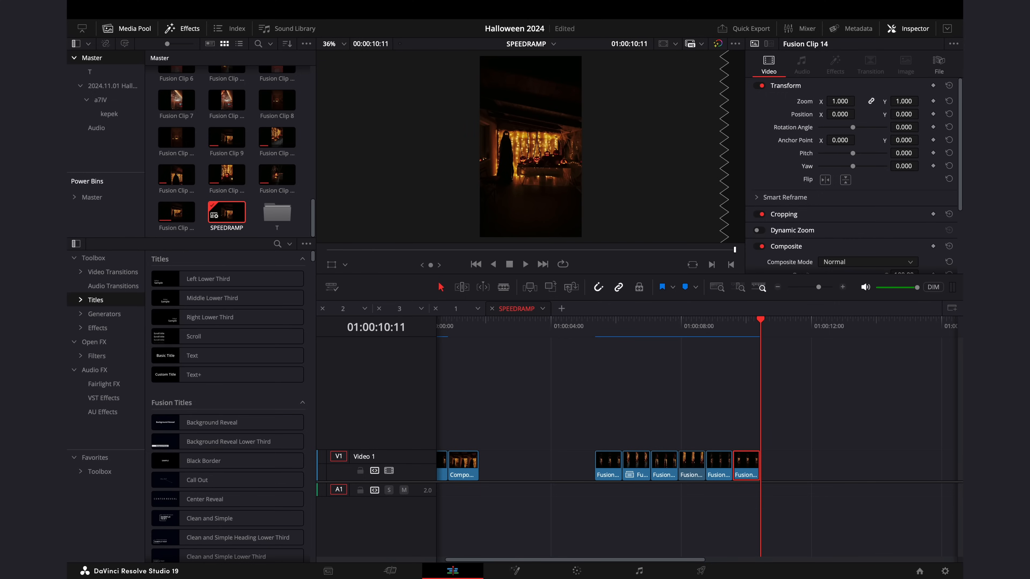
{"action": "left_click", "coordinate": [596, 325]}
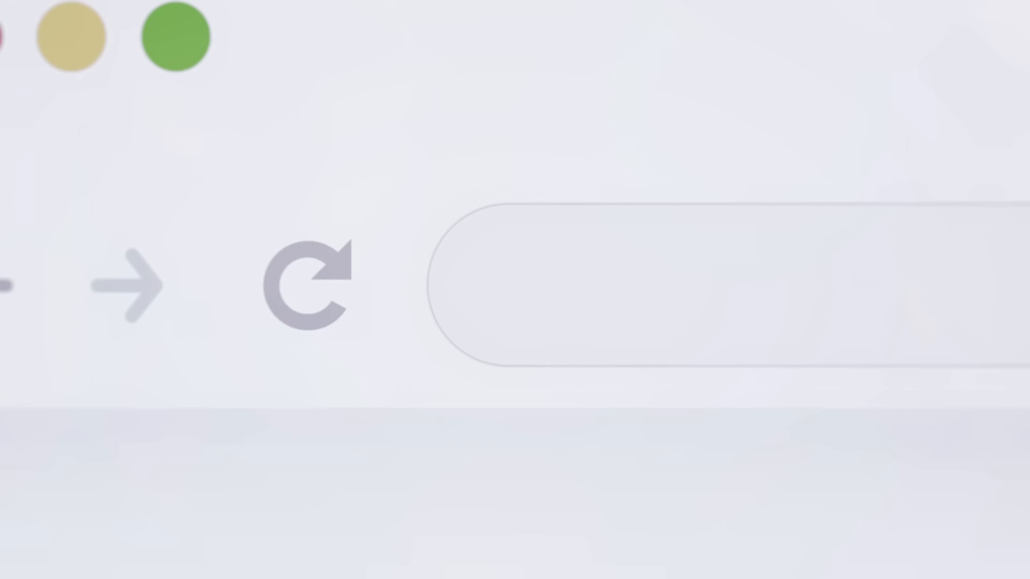
- Open audiio.com in the web browser
{"action": "type", "text": "audiio.com"}
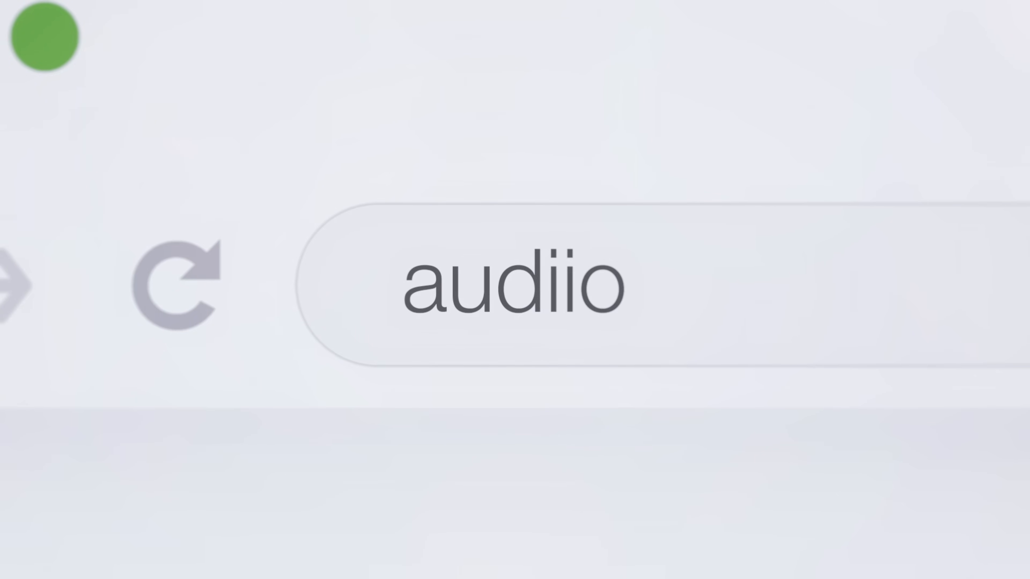
{"action": "key", "text": "Return"}
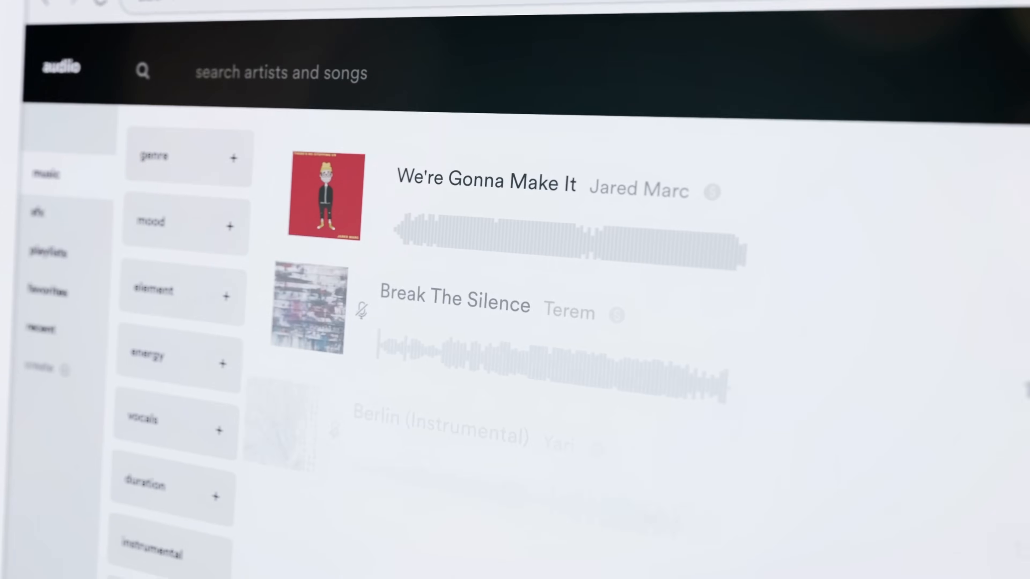
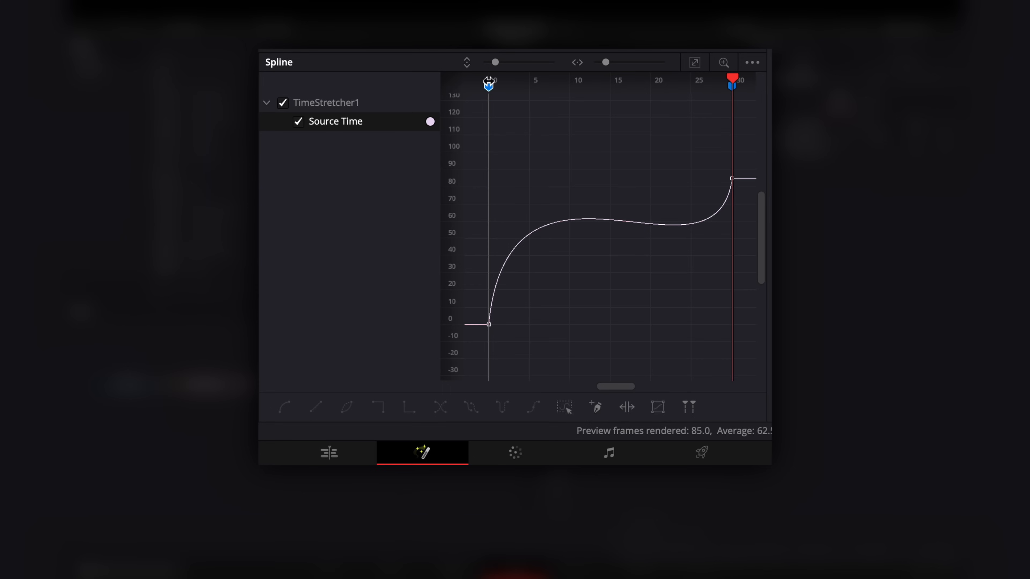
- Lower the first keyframe's handle on TimeStretcher1's Source Time curve and play the edit timeline from its start
{"action": "left_click_drag", "start_coordinate": [506, 137], "coordinate": [504, 182]}
{"action": "left_click", "coordinate": [330, 453]}
{"action": "left_click_drag", "start_coordinate": [466, 327], "coordinate": [397, 337]}
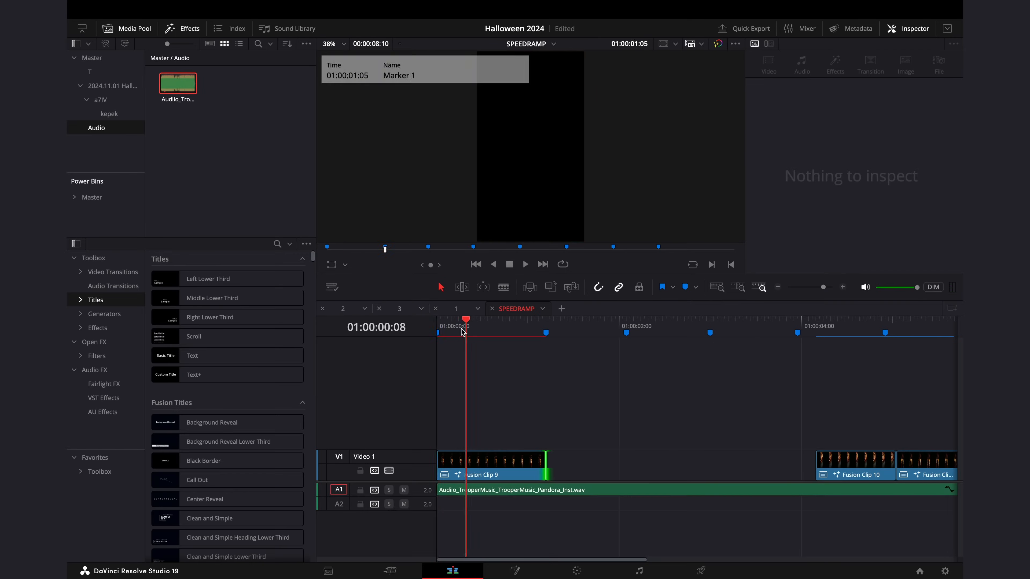
{"action": "key", "text": "space"}
{"action": "key", "text": "space"}
{"action": "key", "text": "space"}
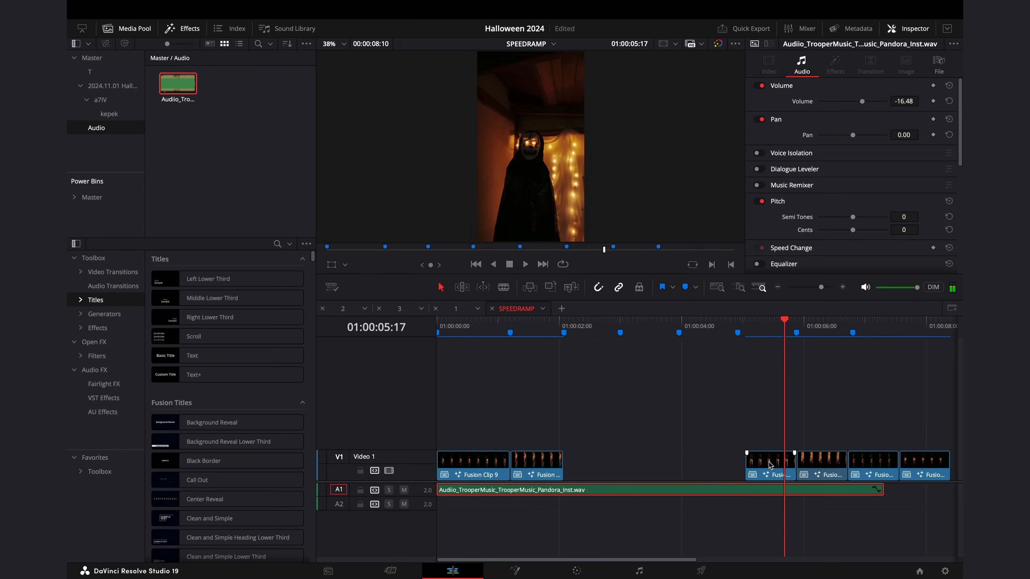
- Move Fusion Clip 11 directly behind Fusion Clip 10 and play the sequence full screen from the start
{"action": "left_click_drag", "start_coordinate": [769, 463], "coordinate": [593, 464]}
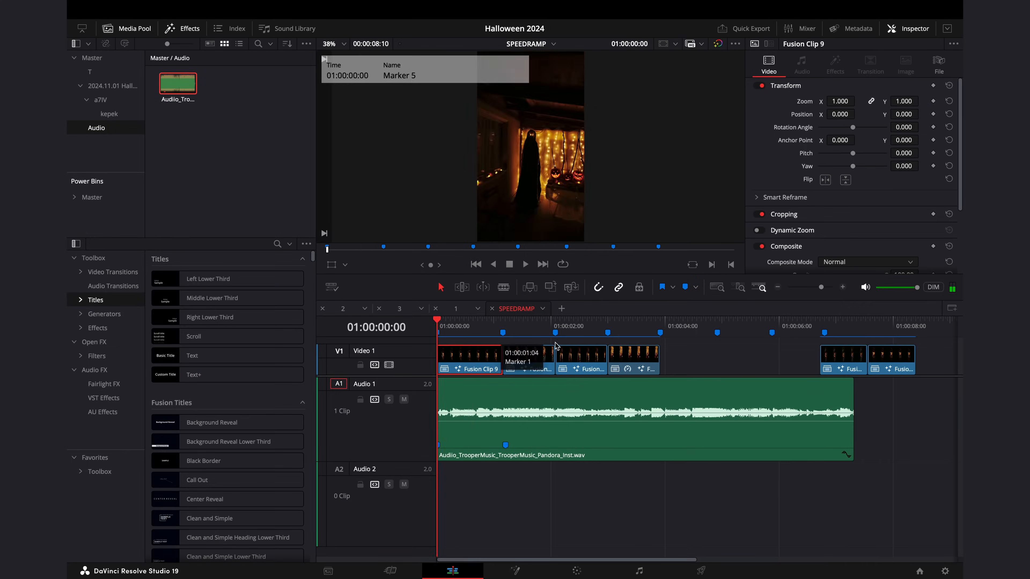
{"action": "key", "text": "super+f"}
{"action": "key", "text": "space"}
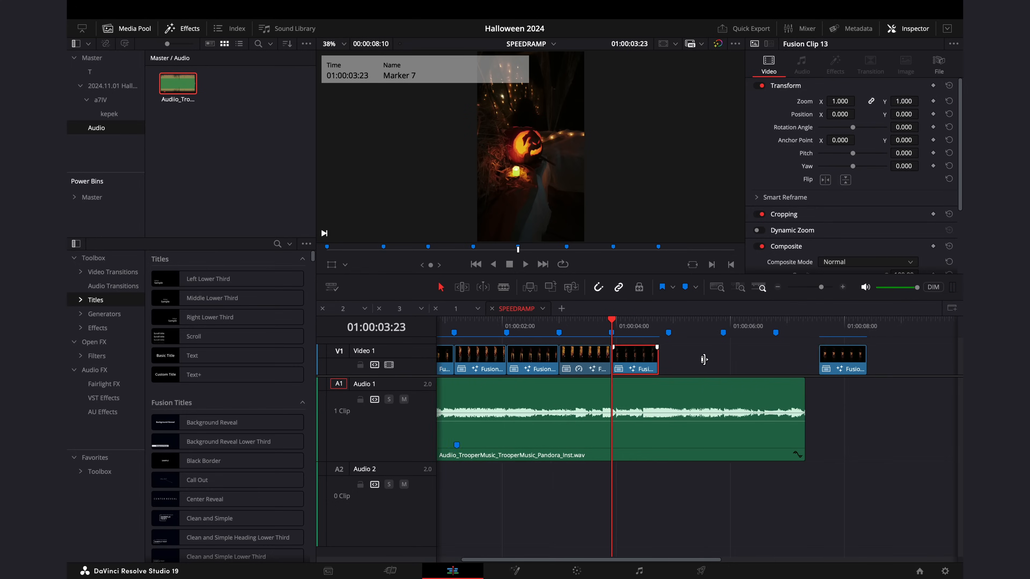
- Extend the end of Fusion Clip 13 to the next beat marker and open the clip in Fusion
{"action": "left_click_drag", "start_coordinate": [701, 360], "coordinate": [712, 361]}
{"action": "left_click_drag", "start_coordinate": [674, 332], "coordinate": [669, 332]}
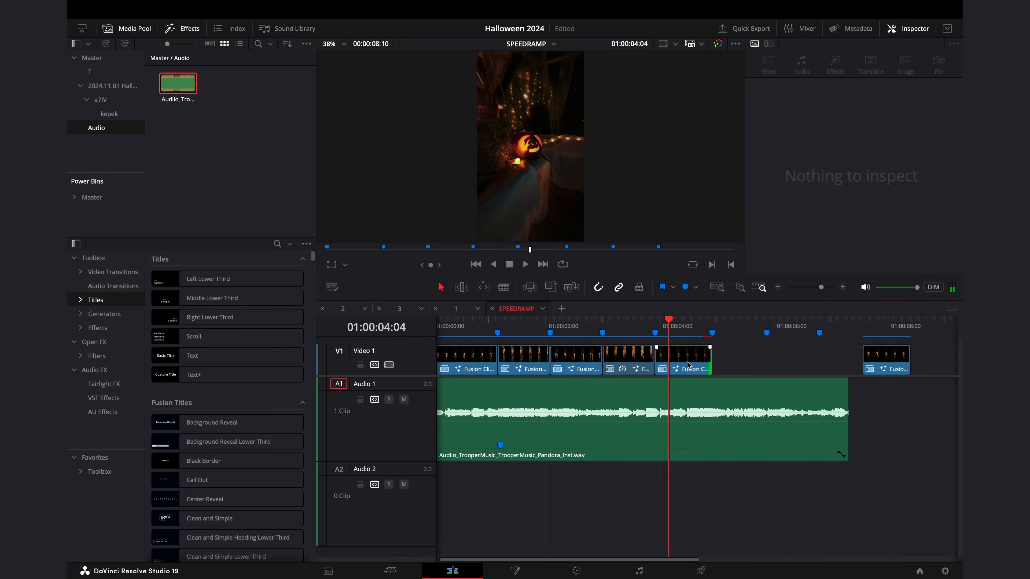
{"action": "left_click", "coordinate": [689, 365]}
{"action": "left_click", "coordinate": [527, 572]}
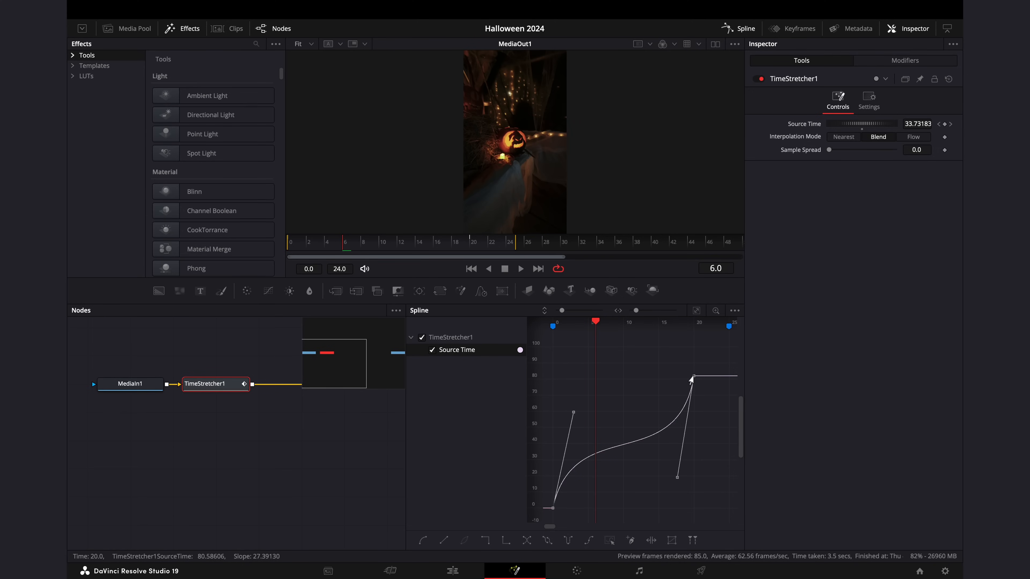
- Move Fusion Clip 13's last Source Time keyframe to the end of the render range and reshape the curve with its handles
{"action": "left_click_drag", "start_coordinate": [693, 379], "coordinate": [730, 376]}
{"action": "mouse_move", "coordinate": [712, 477]}
{"action": "left_mouse_down"}
{"action": "mouse_move", "coordinate": [718, 459]}
{"action": "mouse_move", "coordinate": [713, 472]}
{"action": "left_mouse_up"}
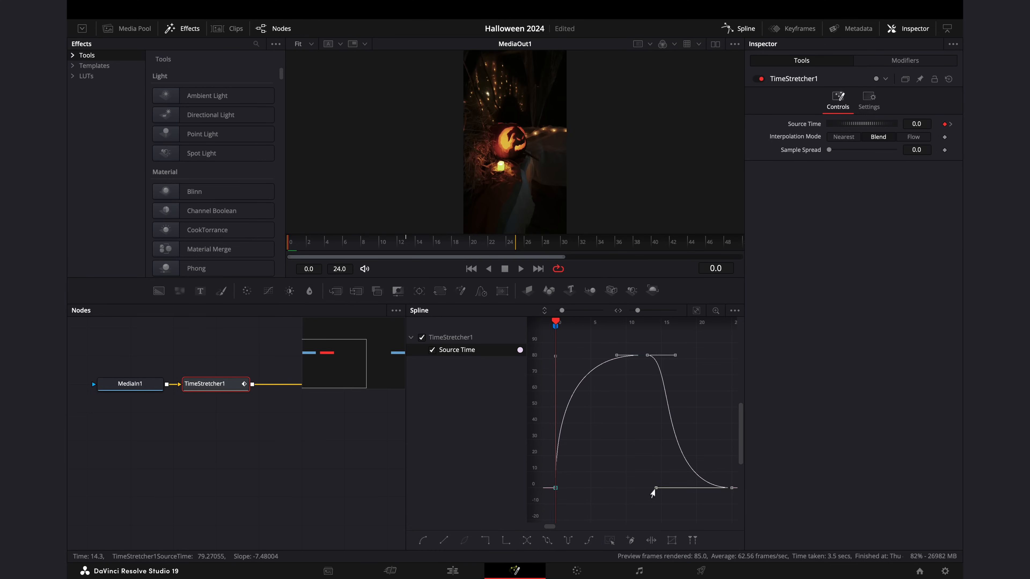
{"action": "left_click_drag", "start_coordinate": [669, 405], "coordinate": [729, 372]}
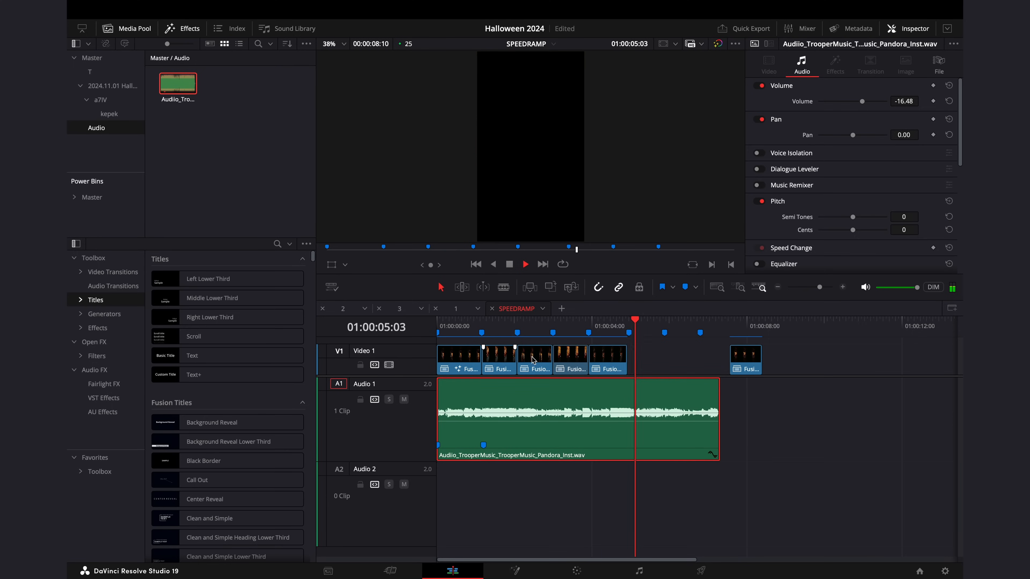
- Place Fusion Clip 14 directly behind Fusion Clip 13 and extend its end to the next beat marker
{"action": "left_click", "coordinate": [732, 322]}
{"action": "left_click_drag", "start_coordinate": [752, 367], "coordinate": [648, 368]}
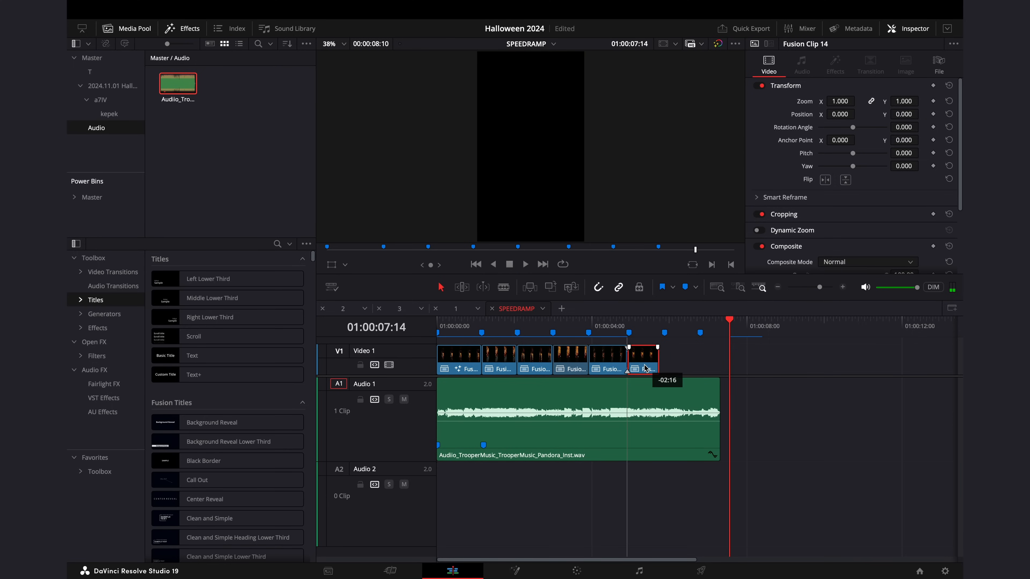
{"action": "left_click", "coordinate": [678, 361]}
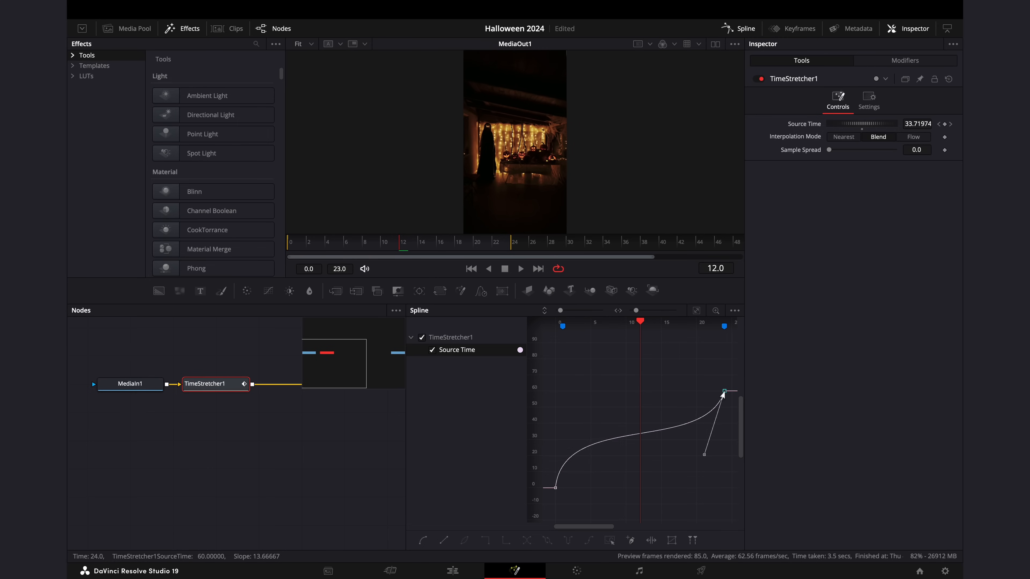
- Steepen both ends of Fusion Clip 14's Source Time curve by adjusting the handles of its first and last keyframes
{"action": "left_click_drag", "start_coordinate": [705, 455], "coordinate": [724, 455]}
{"action": "mouse_move", "coordinate": [564, 424]}
{"action": "left_mouse_down"}
{"action": "mouse_move", "coordinate": [554, 421]}
{"action": "mouse_move", "coordinate": [574, 419]}
{"action": "left_mouse_up"}
{"action": "left_click_drag", "start_coordinate": [725, 450], "coordinate": [712, 460]}
{"action": "scroll", "coordinate": [654, 437], "scroll_direction": "right", "scroll_amount": 1}
- Play the cut from Fusion Clip 13 into Fusion Clip 14 on the edit timeline and return to 01:00:04:23
{"action": "left_click", "coordinate": [460, 567]}
{"action": "left_click_drag", "start_coordinate": [657, 331], "coordinate": [600, 331]}
{"action": "key", "text": "space"}
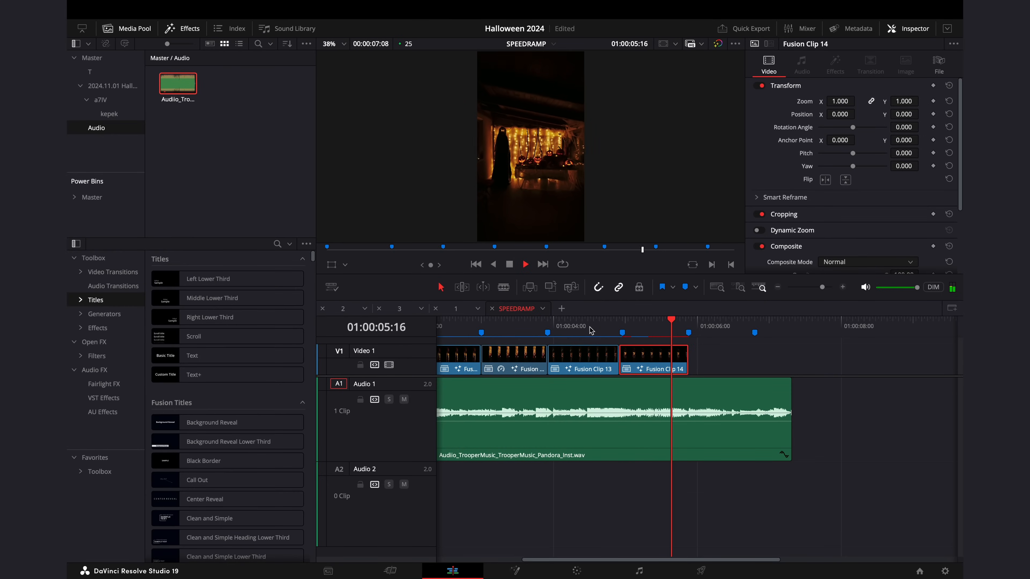
{"action": "left_click", "coordinate": [621, 324]}
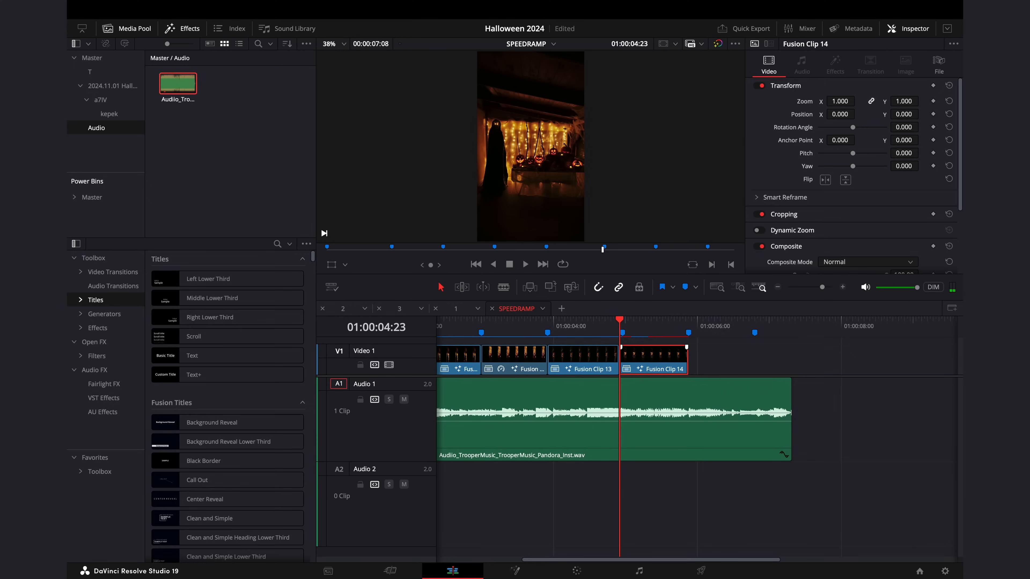
- Reverse the speed of Fusion Clip 14 and replay the transition into it
{"action": "key", "text": "r"}
{"action": "left_click", "coordinate": [741, 322]}
{"action": "left_click", "coordinate": [581, 323]}
{"action": "key", "text": "space"}
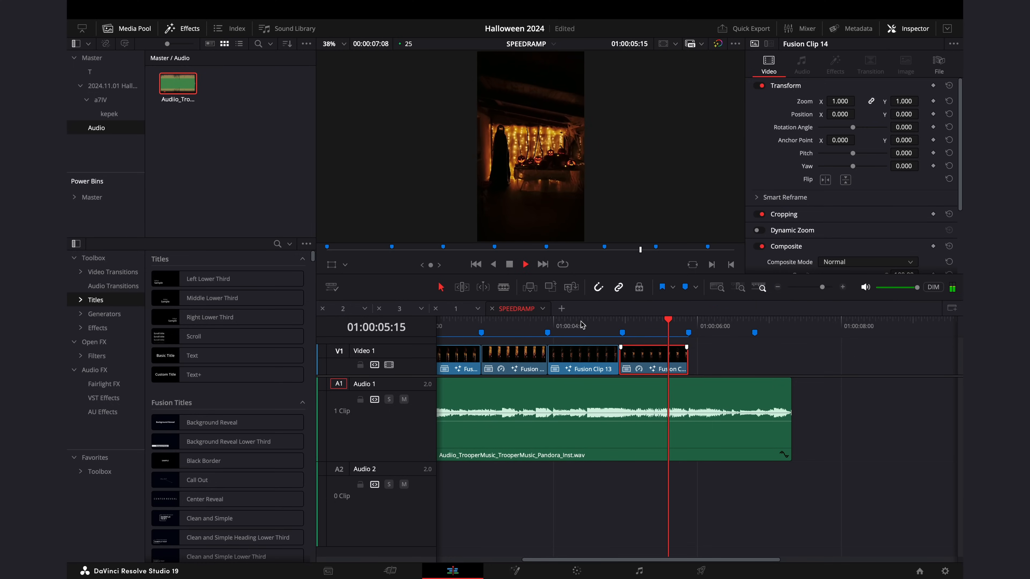
{"action": "key", "text": "space"}
- Split the music clip at 01:00:05:22, delete the part after the last video clip, and play the sequence
{"action": "scroll", "coordinate": [700, 381], "scroll_direction": "left", "scroll_amount": 4}
{"action": "scroll", "coordinate": [701, 381], "scroll_direction": "down", "scroll_amount": 3}
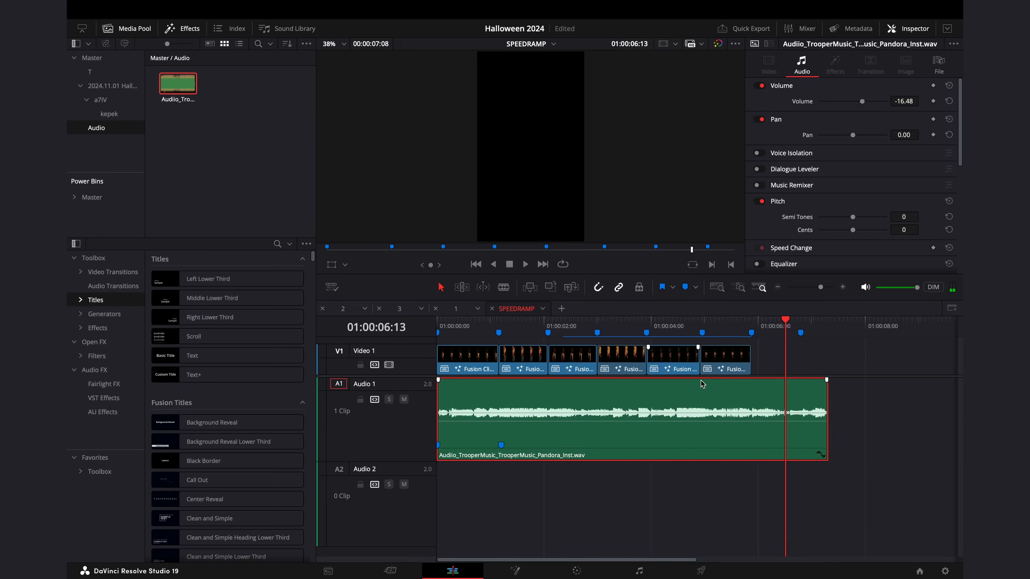
{"action": "left_click", "coordinate": [723, 327]}
{"action": "key", "text": "super+b"}
{"action": "left_click", "coordinate": [761, 409]}
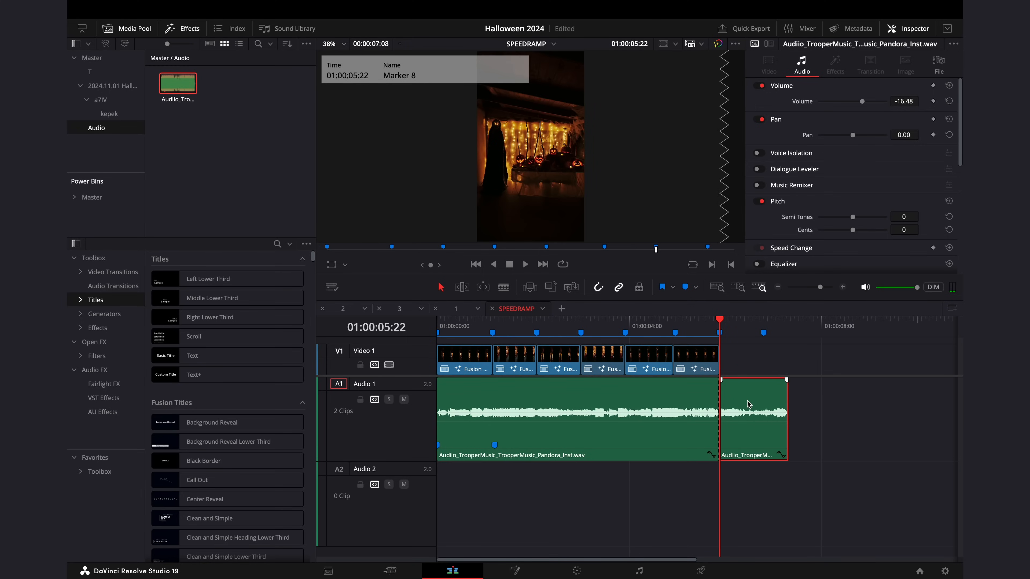
{"action": "key", "text": "Delete"}
{"action": "left_click", "coordinate": [620, 354]}
{"action": "key", "text": "space"}
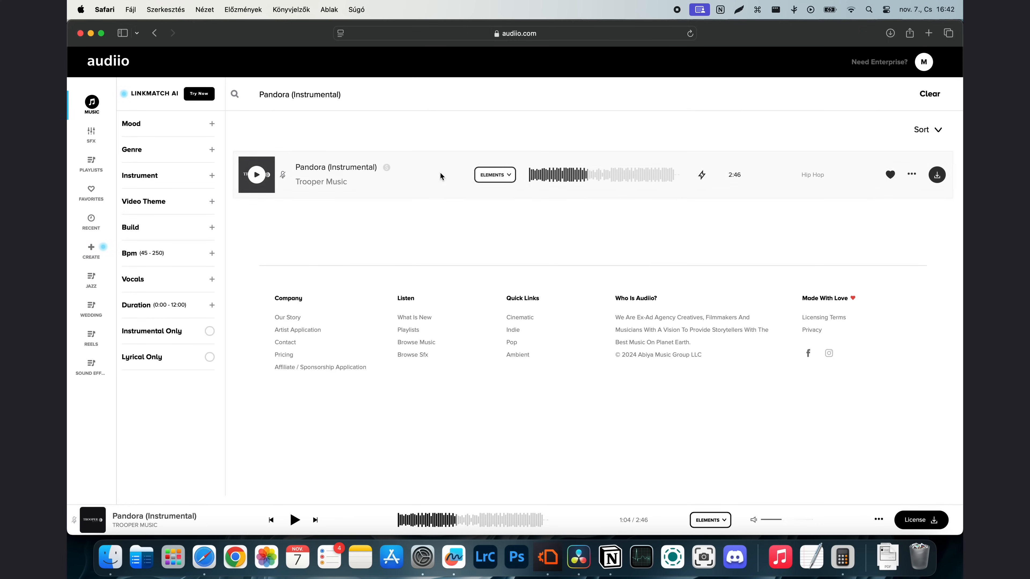
- Search Audiio's sound effects library in the browser for "fast whoosh"
{"action": "left_click", "coordinate": [92, 133]}
{"action": "left_click", "coordinate": [203, 160]}
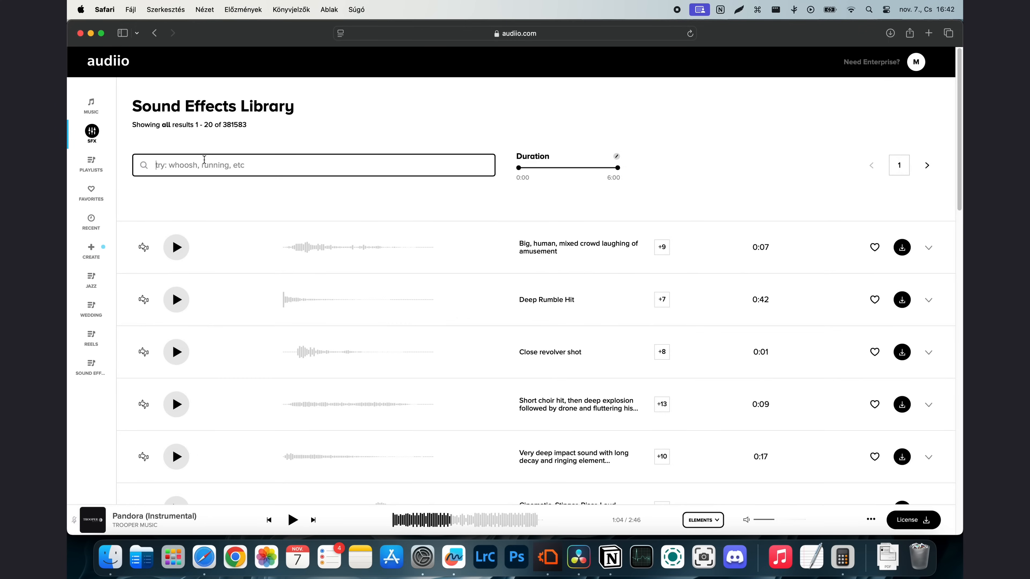
{"action": "type", "text": "fast whoosh"}
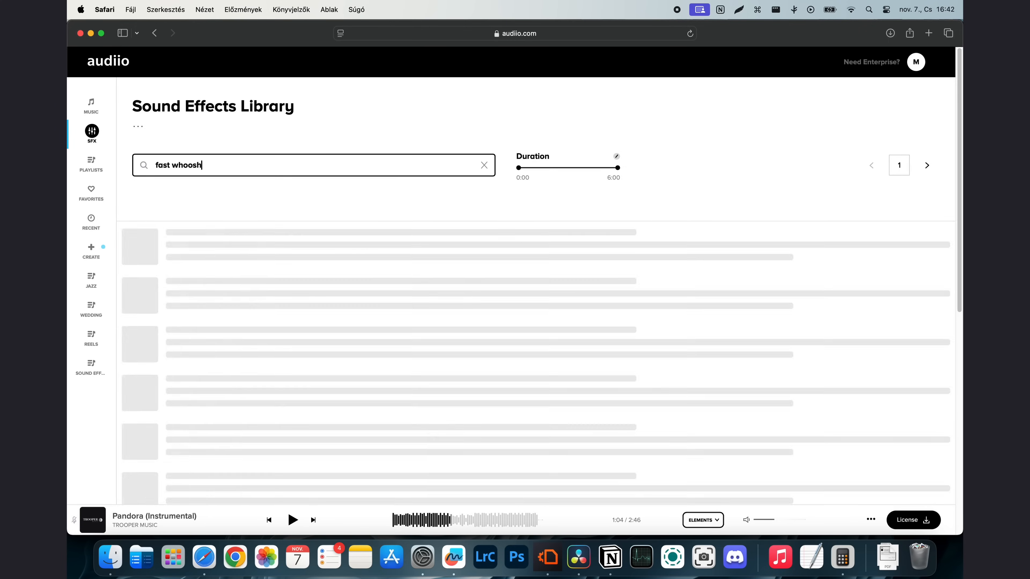
- Preview several of the fast whoosh sound effects in the result list, including Fast Pass Whoosh
{"action": "left_click", "coordinate": [177, 247]}
{"action": "left_click", "coordinate": [175, 299]}
{"action": "scroll", "coordinate": [194, 274], "scroll_direction": "down", "scroll_amount": 2}
{"action": "scroll", "coordinate": [181, 316], "scroll_direction": "down", "scroll_amount": 5}
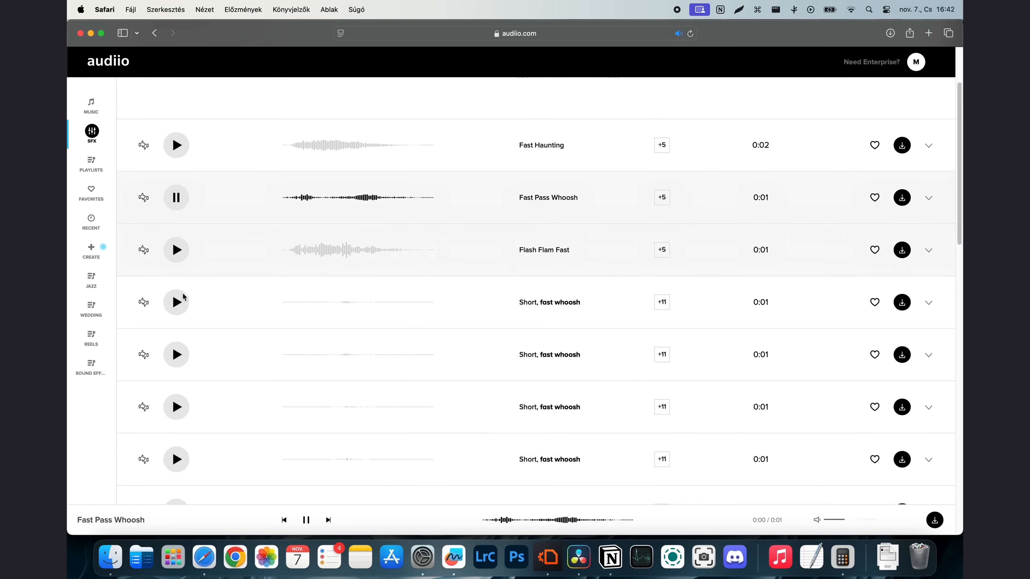
{"action": "left_click", "coordinate": [185, 376]}
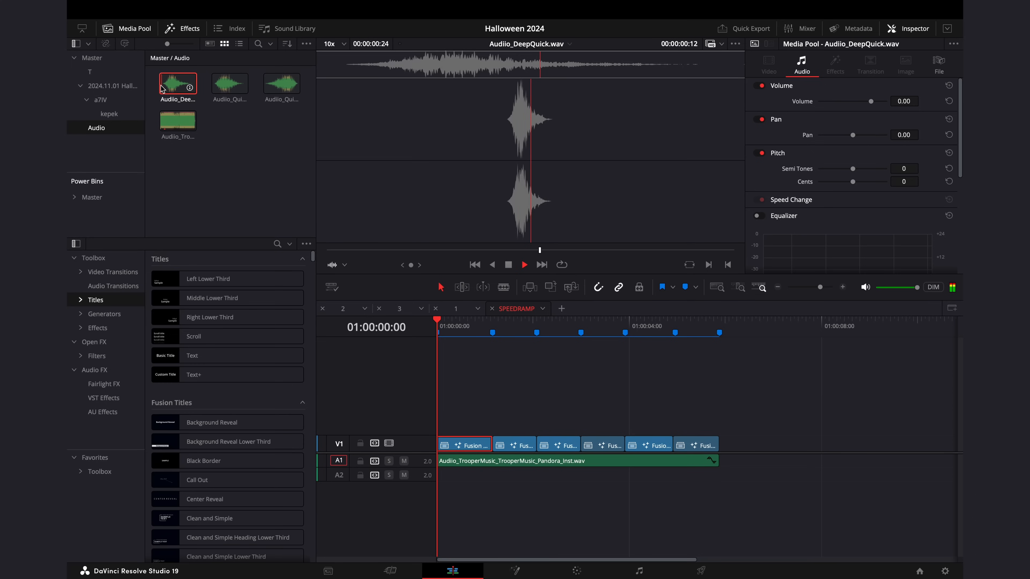
- Place the third whoosh sound from the Audio bin on Audio 2 under the first cut and play across it
{"action": "left_click_drag", "start_coordinate": [282, 83], "coordinate": [486, 502]}
{"action": "key", "text": "space"}
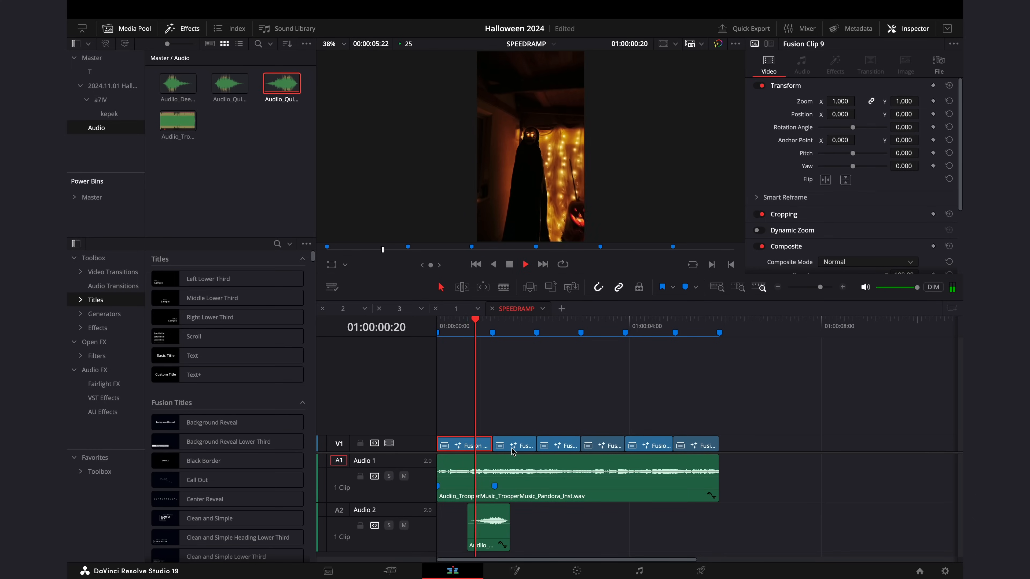
{"action": "key", "text": "space"}
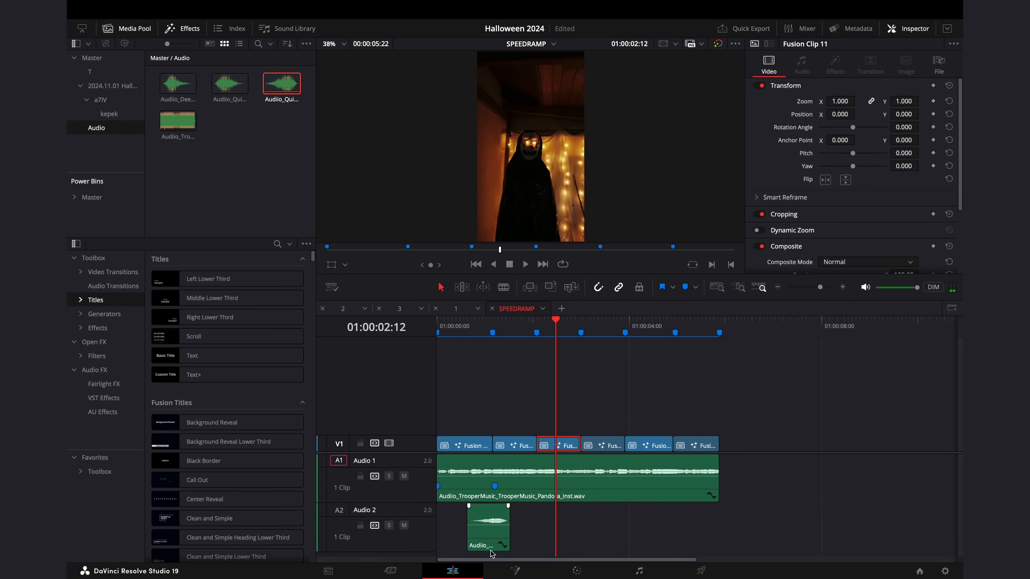
- Replay the timeline from the beginning to check the whoosh against the cut, and end at the last frame
{"action": "key", "text": "Home"}
{"action": "key", "text": "space"}
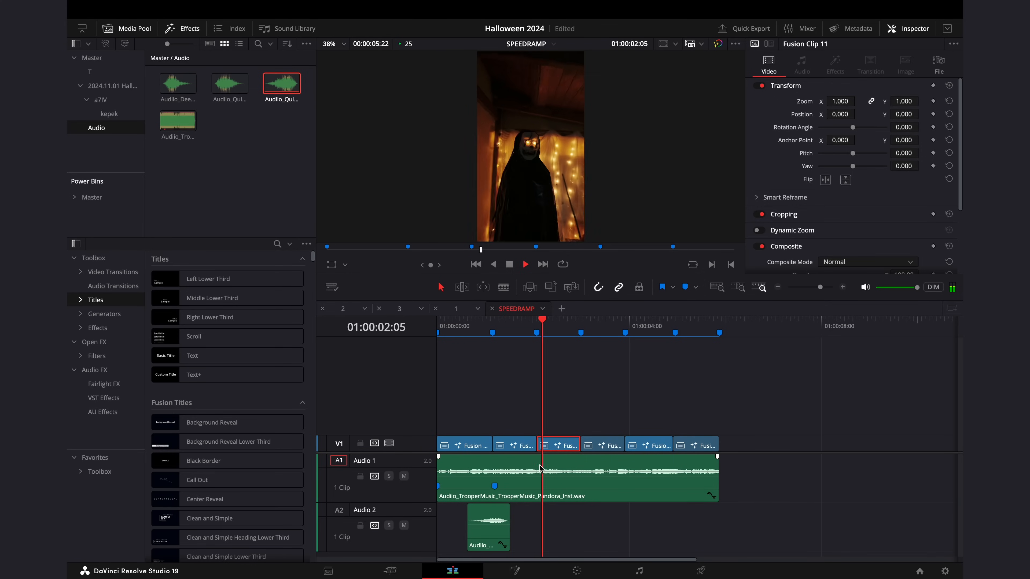
{"action": "key", "text": "End"}
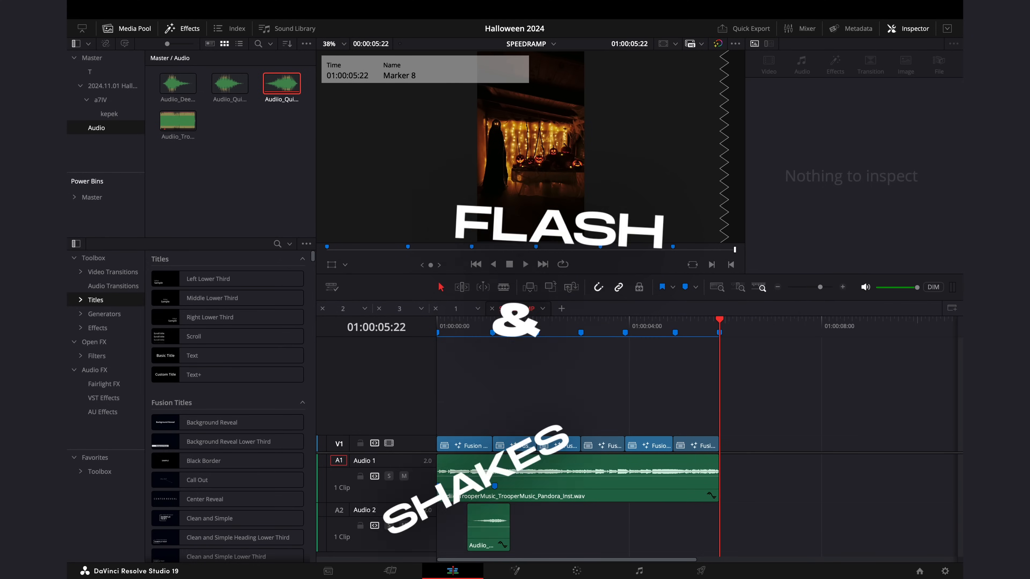
- Search the effects for "adju" and place one Adjustment Clip above the start of the first clip and a spare past the timeline's end
{"action": "left_click_drag", "start_coordinate": [492, 327], "coordinate": [422, 328]}
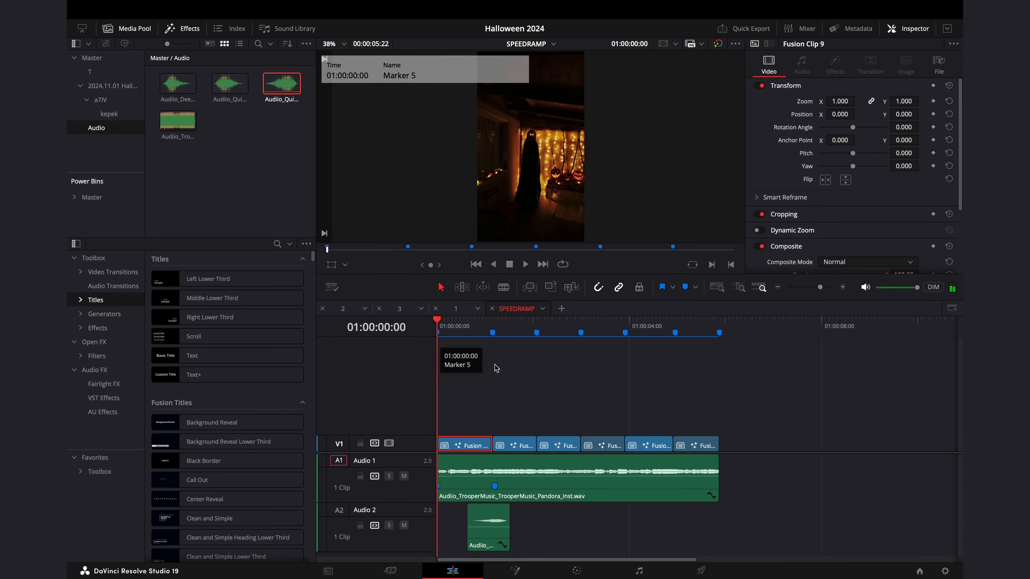
{"action": "left_click", "coordinate": [469, 374]}
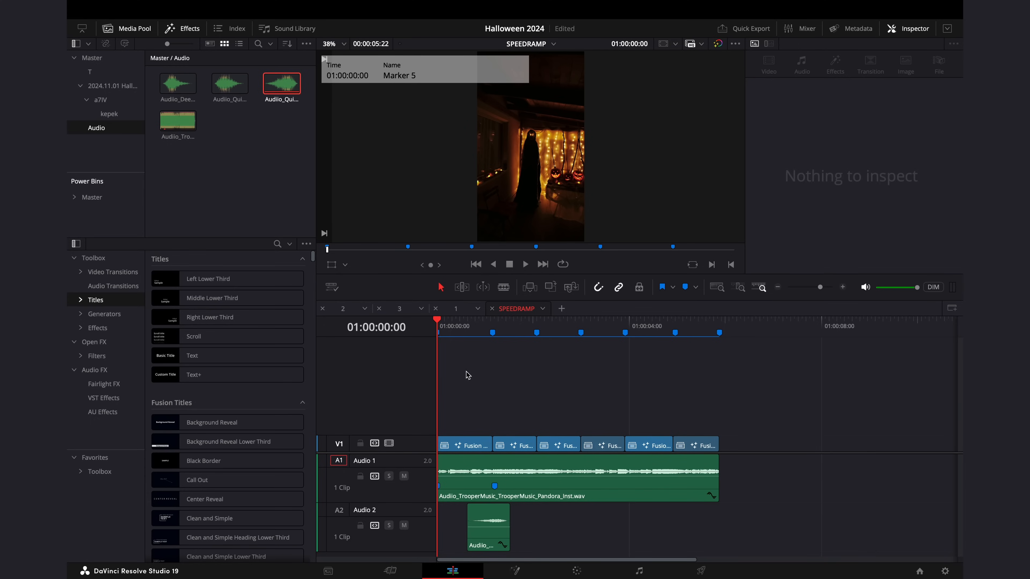
{"action": "left_click", "coordinate": [97, 259]}
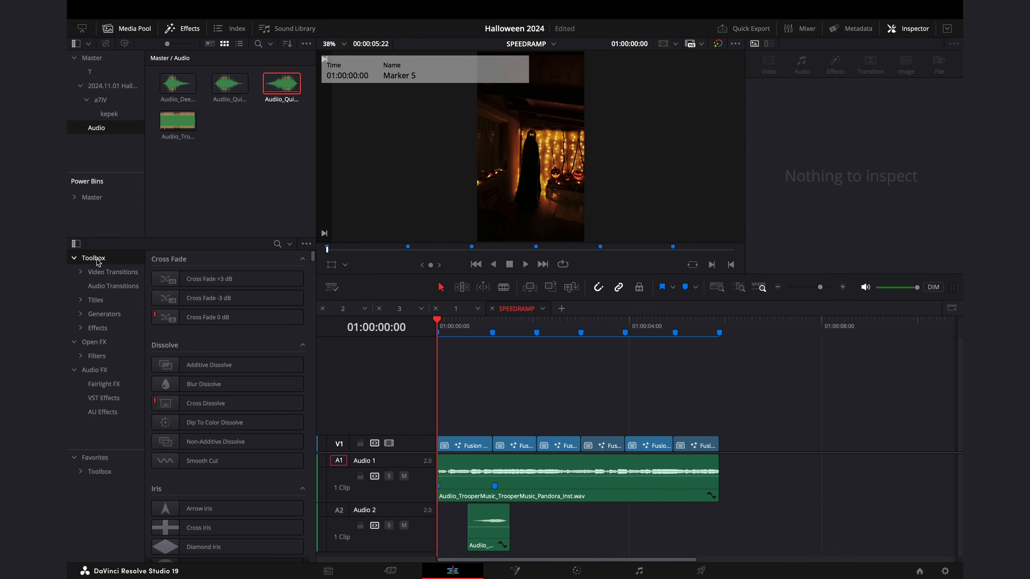
{"action": "left_click", "coordinate": [277, 244]}
{"action": "type", "text": "adju"}
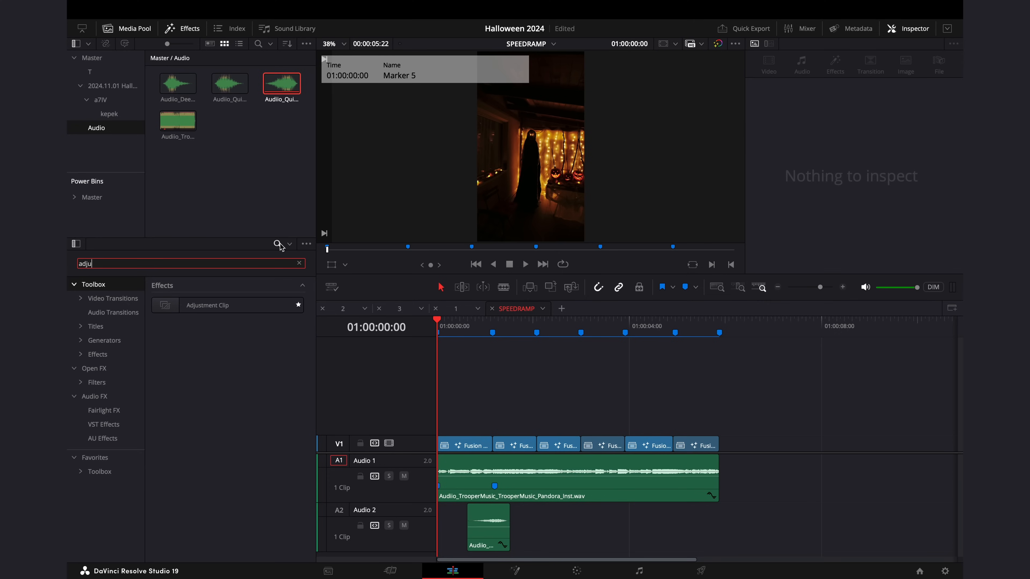
{"action": "left_click_drag", "start_coordinate": [227, 305], "coordinate": [793, 435]}
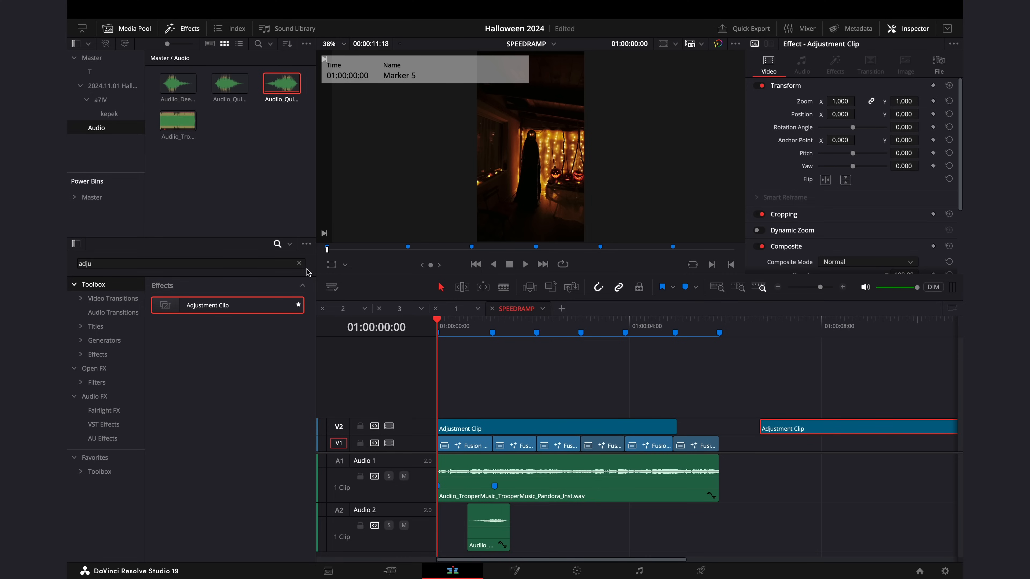
{"action": "left_click", "coordinate": [299, 263]}
- Change the duration of the adjustment clip at the timeline start to 10 frames
{"action": "right_click", "coordinate": [462, 429]}
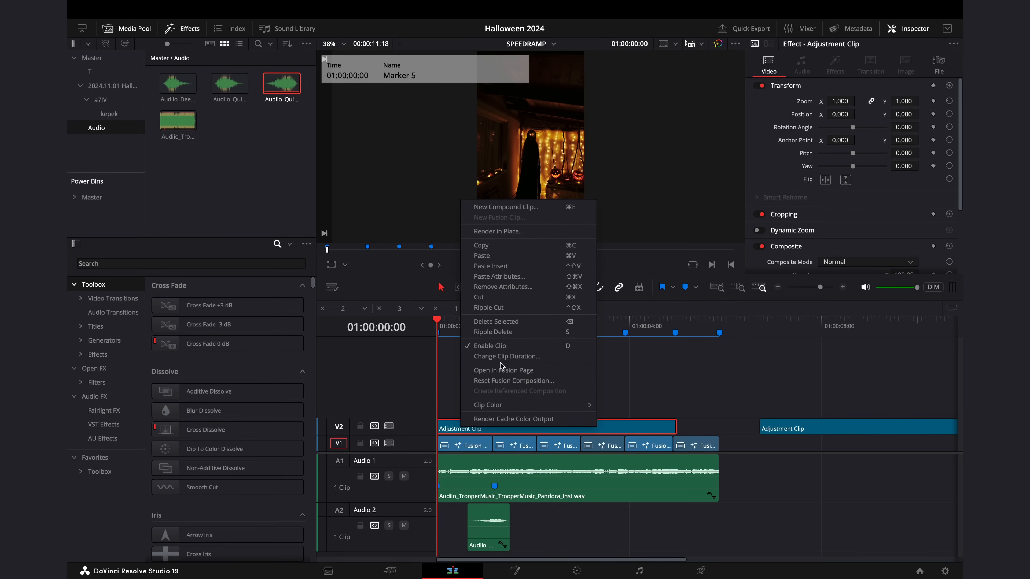
{"action": "left_click", "coordinate": [497, 360]}
{"action": "type", "text": "10"}
{"action": "key", "text": "Return"}
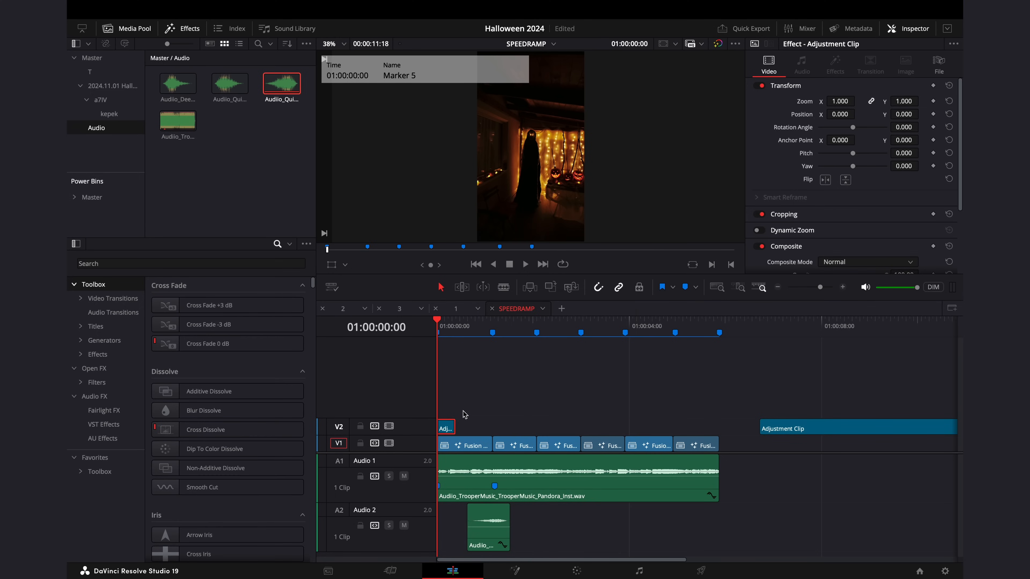
- Open the 10-frame adjustment clip in Fusion and insert a Color Corrector node after MediaIn1
{"action": "scroll", "coordinate": [466, 414], "scroll_direction": "up", "scroll_amount": 3}
{"action": "right_click", "coordinate": [451, 426]}
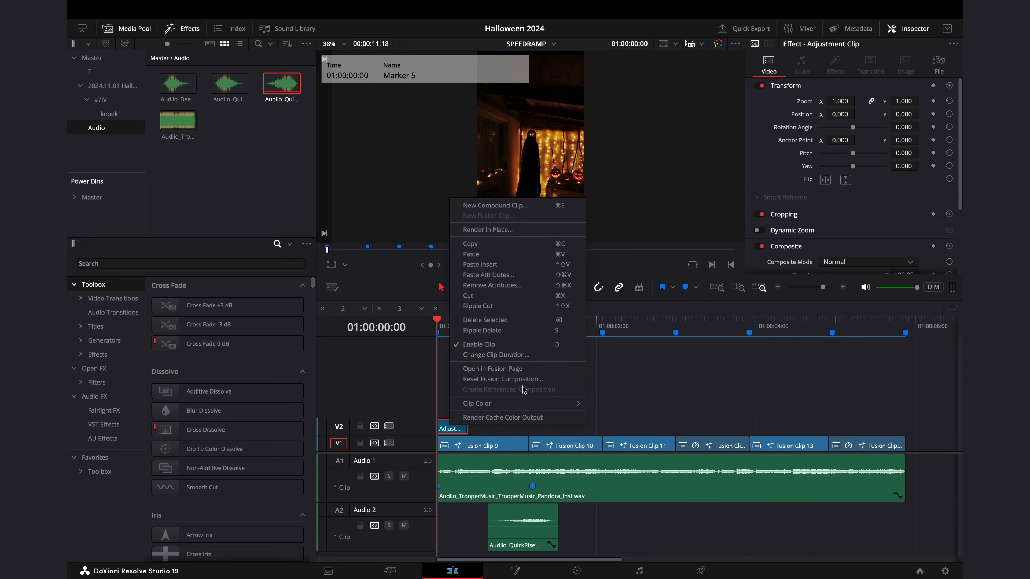
{"action": "left_click", "coordinate": [494, 369]}
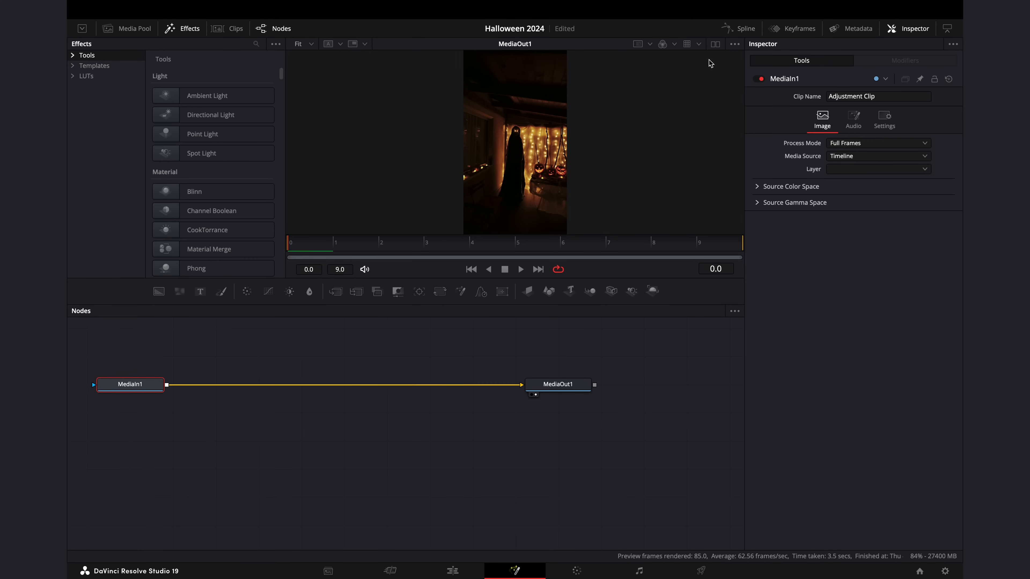
{"action": "key", "text": "shift+space"}
{"action": "type", "text": "plana"}
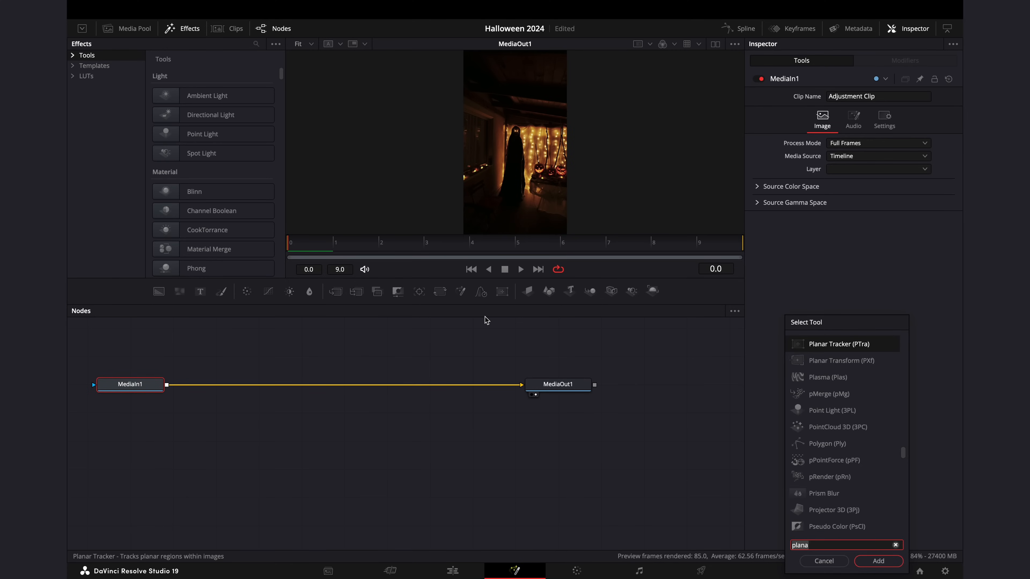
{"action": "key", "text": "BackSpace"}
{"action": "key", "text": "BackSpace"}
{"action": "key", "text": "BackSpace"}
{"action": "key", "text": "BackSpace"}
{"action": "key", "text": "BackSpace"}
{"action": "type", "text": "color"}
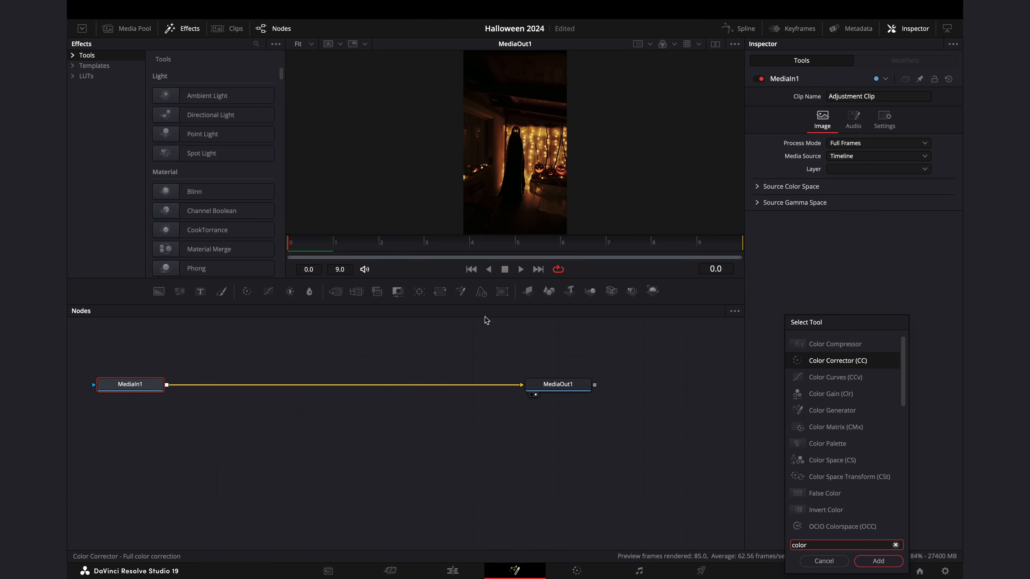
{"action": "key", "text": "Return"}
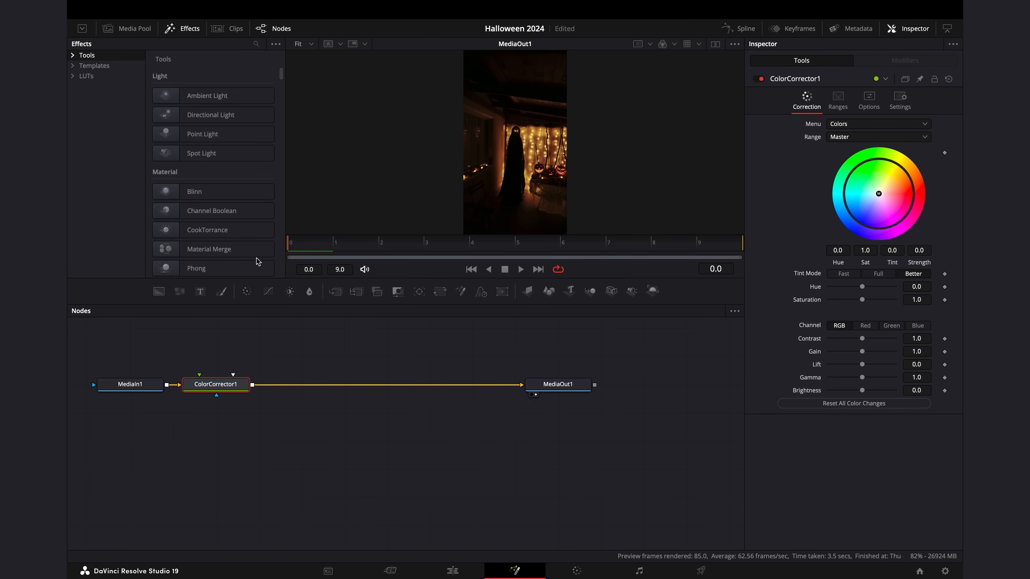
- Set the Color Corrector's keyframed brightness to 0.6 for the flash, and return to the edit timeline
{"action": "double_click", "coordinate": [908, 390]}
{"action": "type", "text": "0.6"}
{"action": "key", "text": "Tab"}
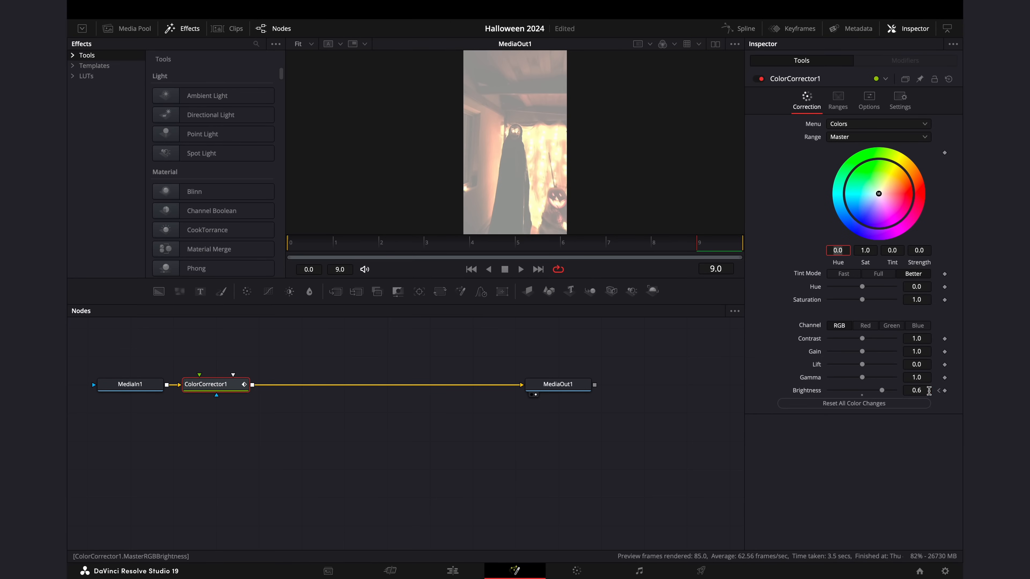
{"action": "left_click", "coordinate": [464, 573]}
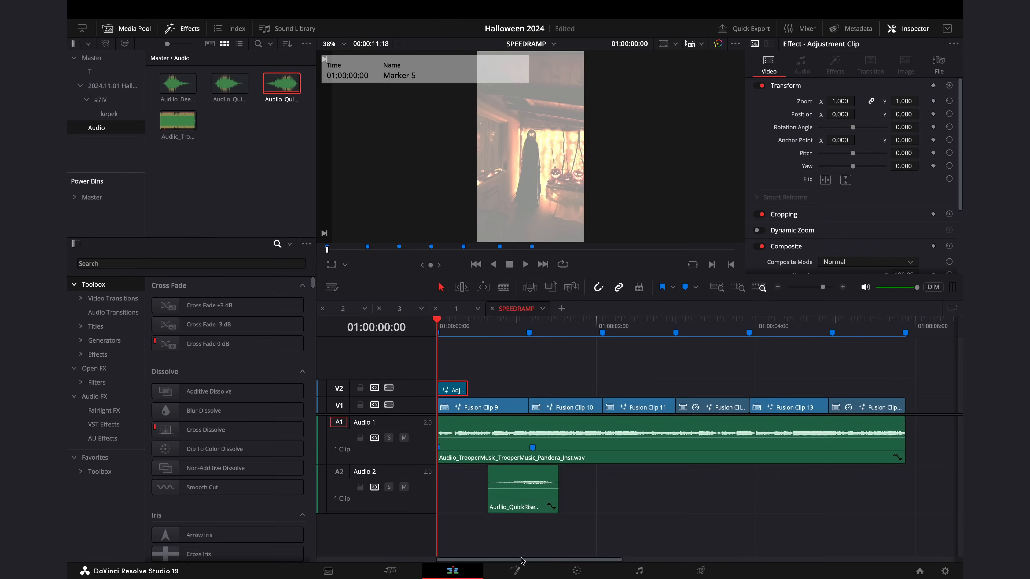
- Copy the flash adjustment clip over the following cuts on V2 and delete the one at the timeline start, checking the flash in playback
{"action": "left_click_drag", "start_coordinate": [525, 328], "coordinate": [359, 331]}
{"action": "left_click", "coordinate": [451, 386]}
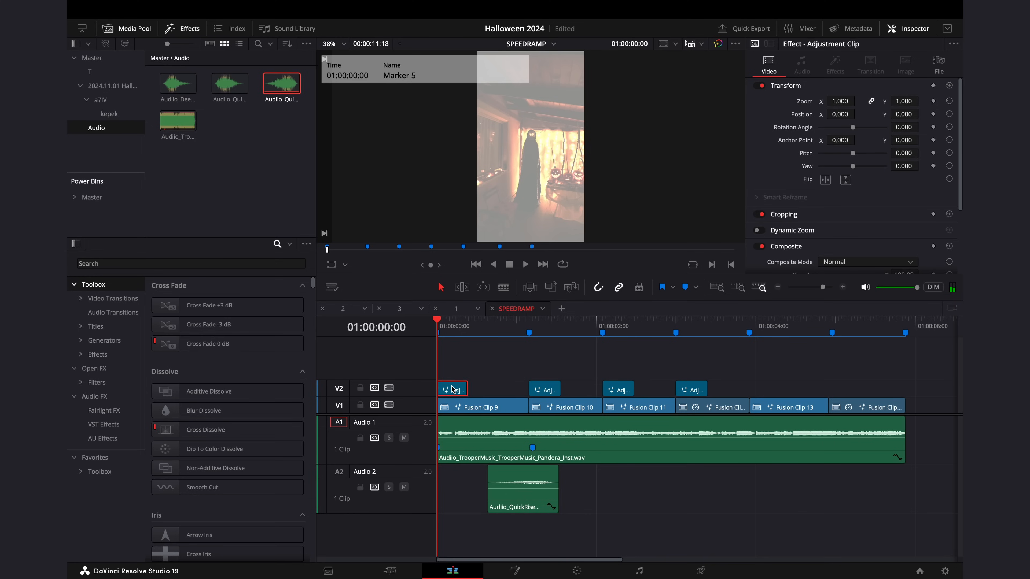
{"action": "key", "text": "BackSpace"}
{"action": "key", "text": "space"}
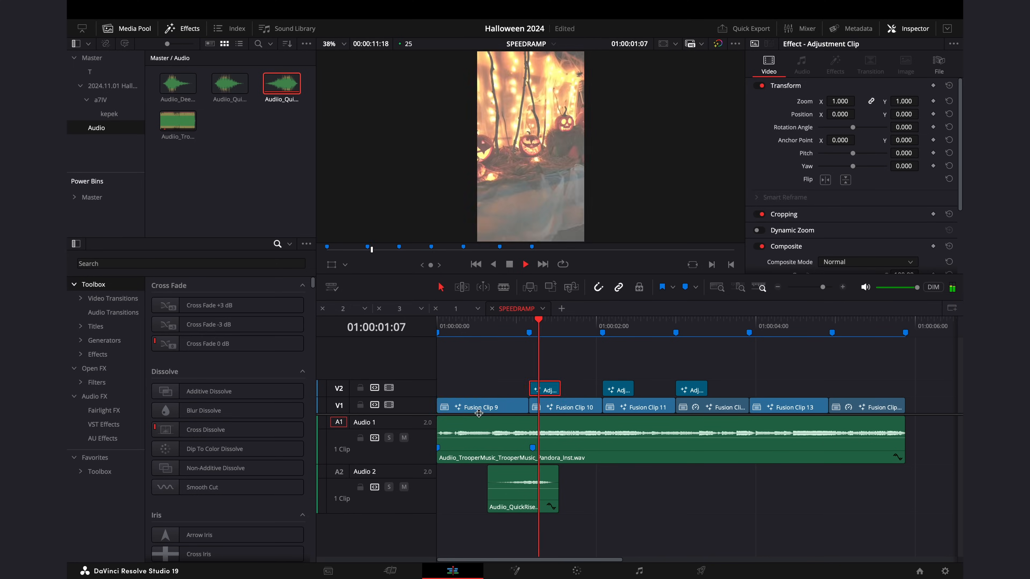
{"action": "left_click", "coordinate": [456, 324]}
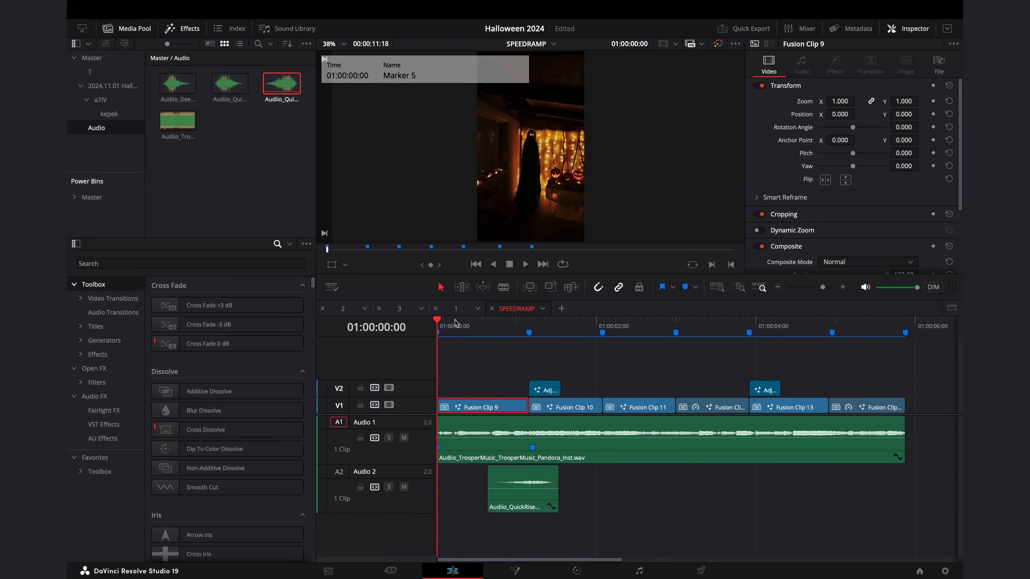
- Move the spare adjustment clip to the start of V3 and shorten its duration to 13 frames
{"action": "scroll", "coordinate": [616, 389], "scroll_direction": "down", "scroll_amount": 2}
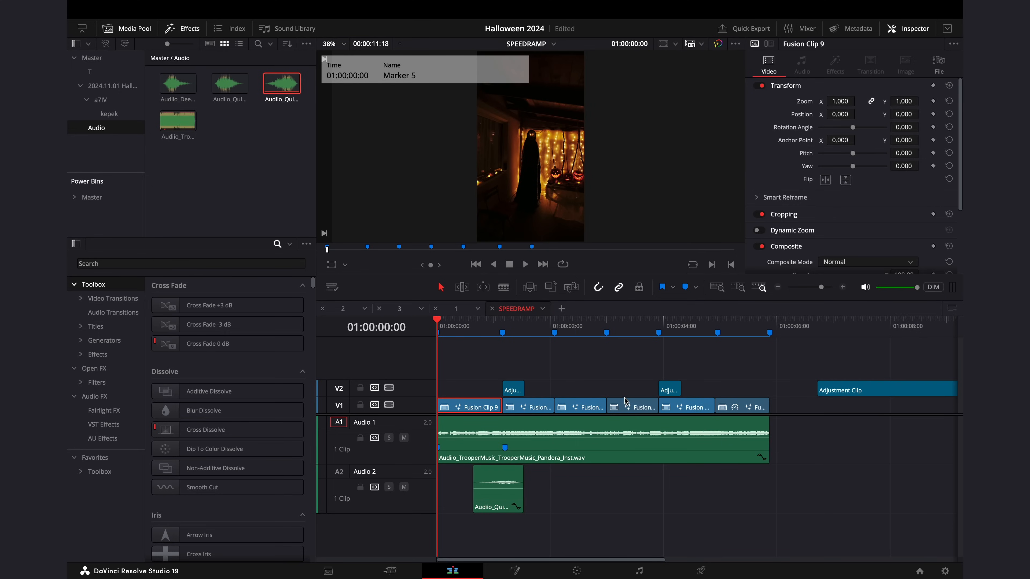
{"action": "left_click_drag", "start_coordinate": [846, 393], "coordinate": [470, 374]}
{"action": "right_click", "coordinate": [470, 373]}
{"action": "left_click", "coordinate": [470, 376]}
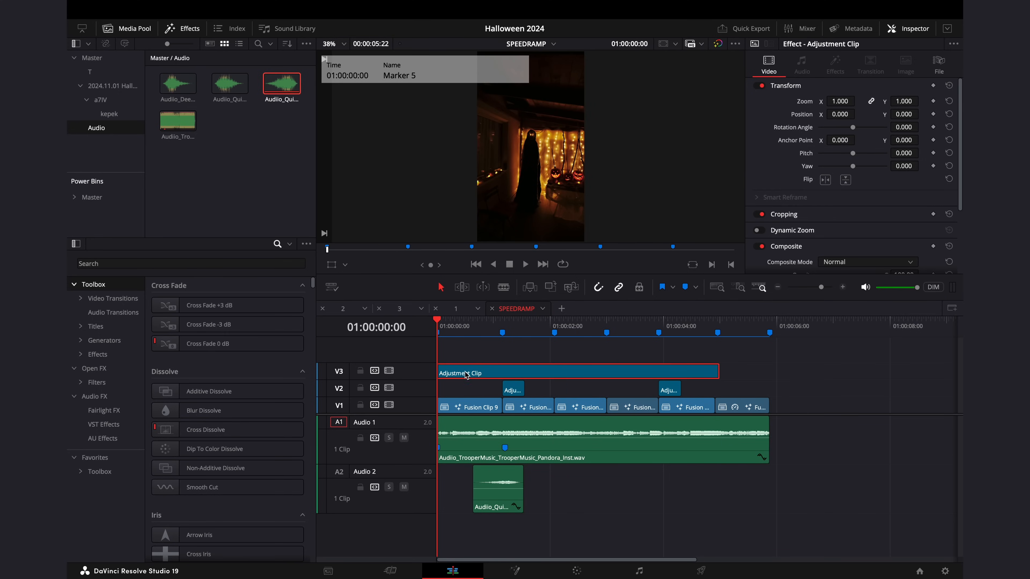
{"action": "right_click", "coordinate": [455, 375]}
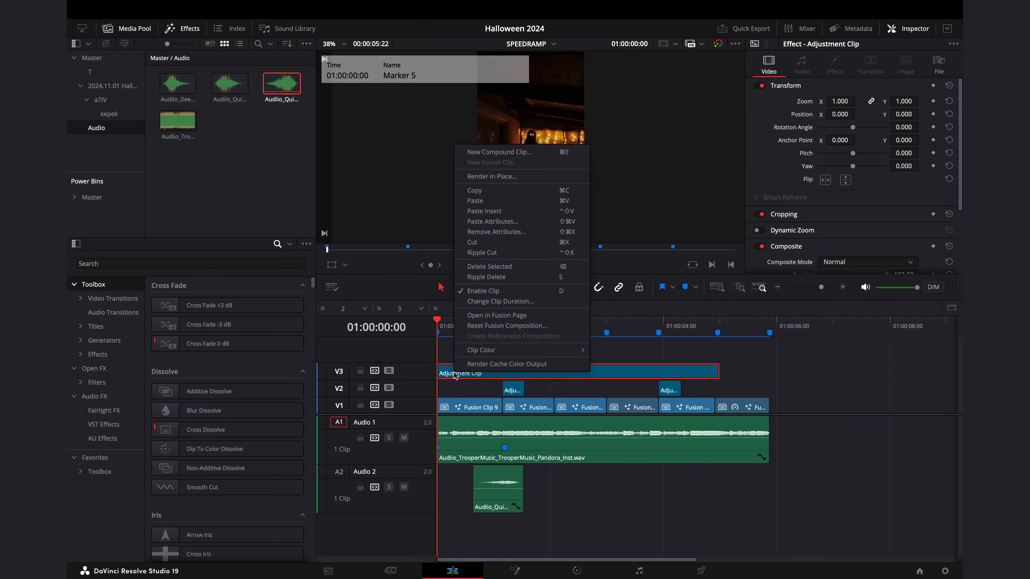
{"action": "left_click", "coordinate": [493, 303]}
{"action": "key", "text": "Return"}
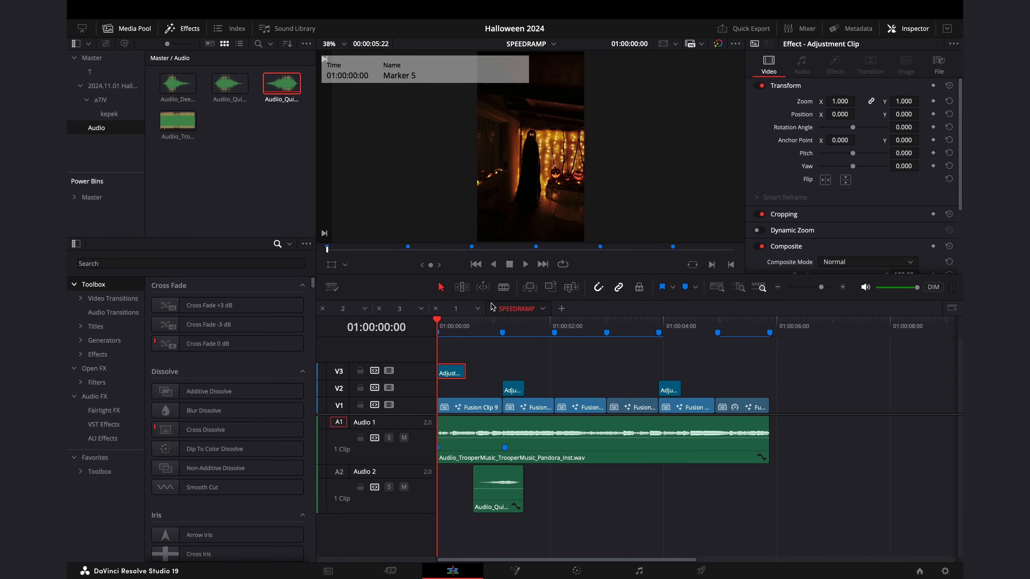
- Open the short V3 adjustment clip in Fusion and insert a Camera Shake node after MediaIn1
{"action": "scroll", "coordinate": [459, 322], "scroll_direction": "up", "scroll_amount": 3}
{"action": "left_click", "coordinate": [458, 321]}
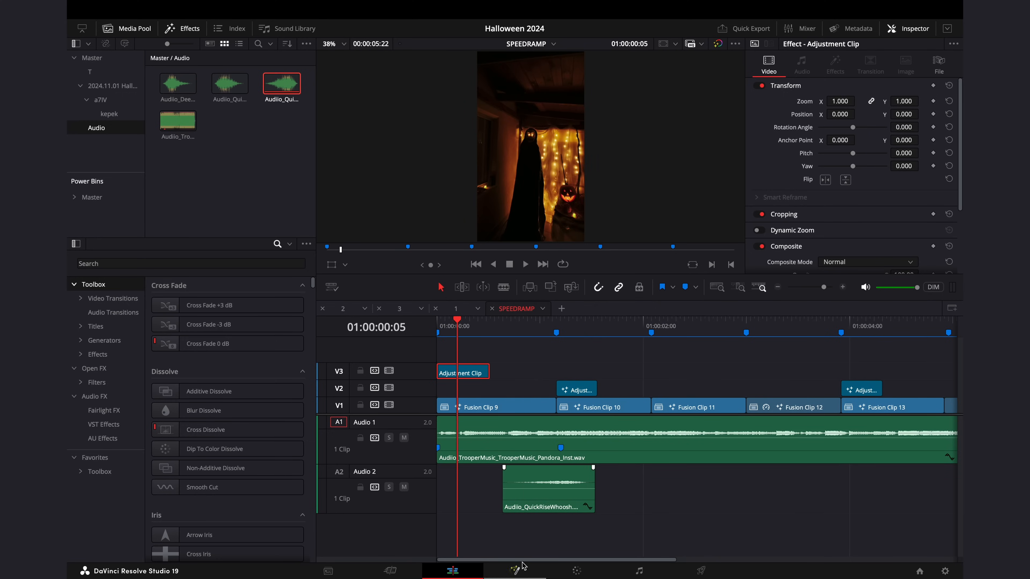
{"action": "right_click", "coordinate": [476, 375]}
{"action": "left_click", "coordinate": [517, 317]}
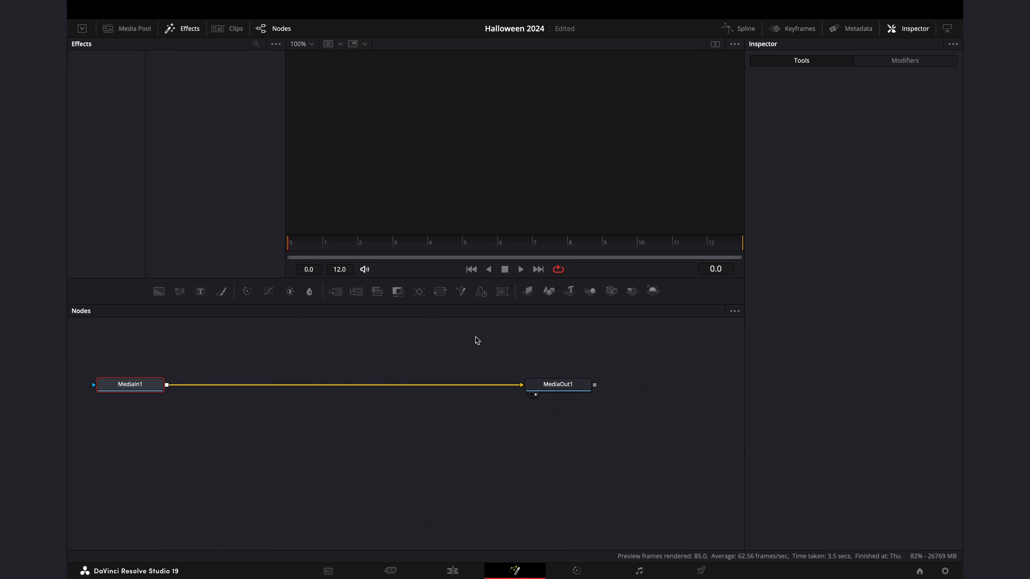
{"action": "left_click", "coordinate": [151, 386]}
{"action": "key", "text": "shift+space"}
{"action": "type", "text": "color"}
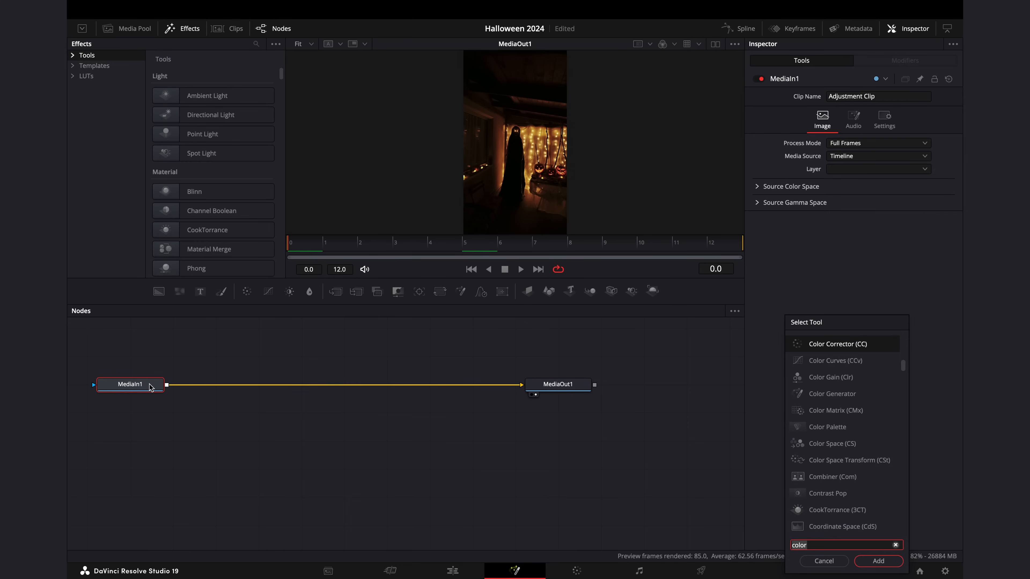
{"action": "key", "text": "BackSpace"}
{"action": "key", "text": "BackSpace"}
{"action": "key", "text": "BackSpace"}
{"action": "key", "text": "BackSpace"}
{"action": "key", "text": "BackSpace"}
{"action": "type", "text": "shak"}
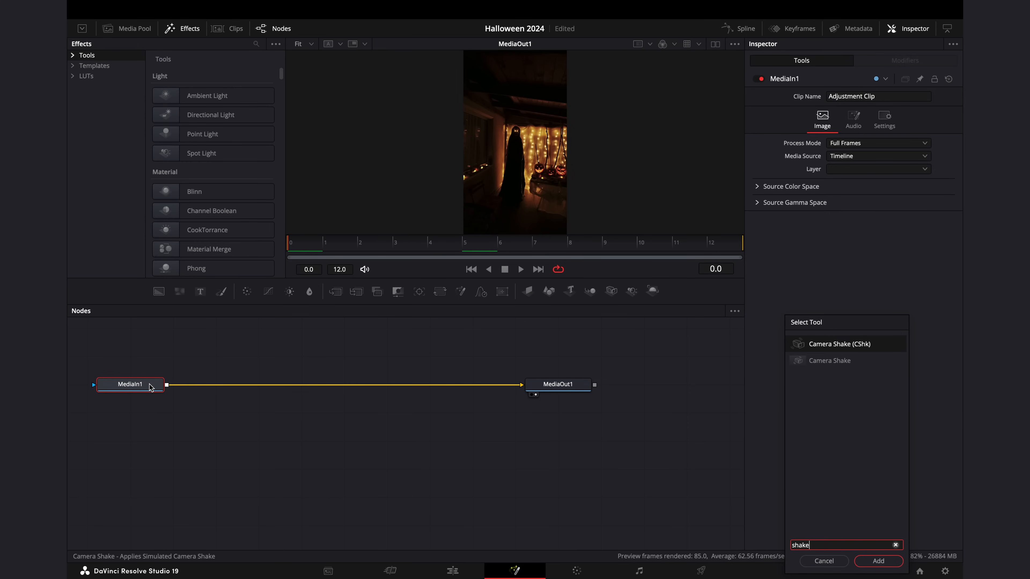
{"action": "type", "text": "e"}
{"action": "key", "text": "Return"}
- Set the Camera Shake's Edges to Mirror and play the shake
{"action": "left_click", "coordinate": [876, 229]}
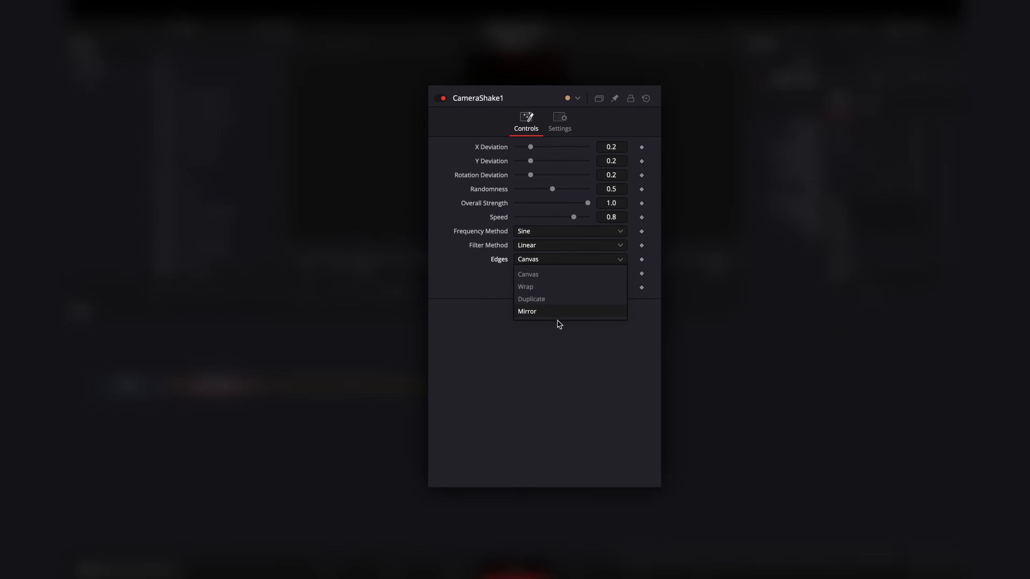
{"action": "left_click", "coordinate": [557, 318]}
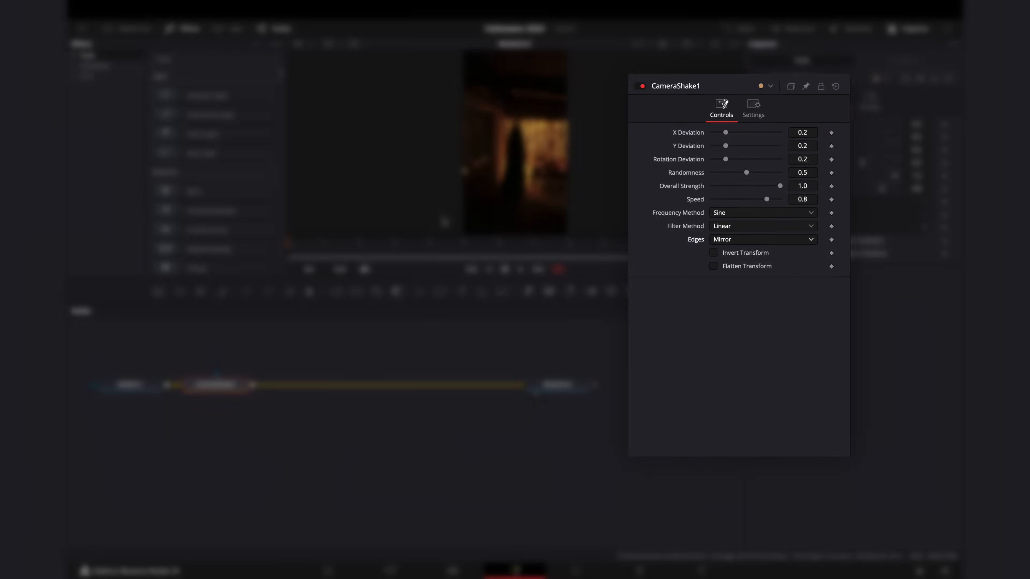
{"action": "key", "text": "space"}
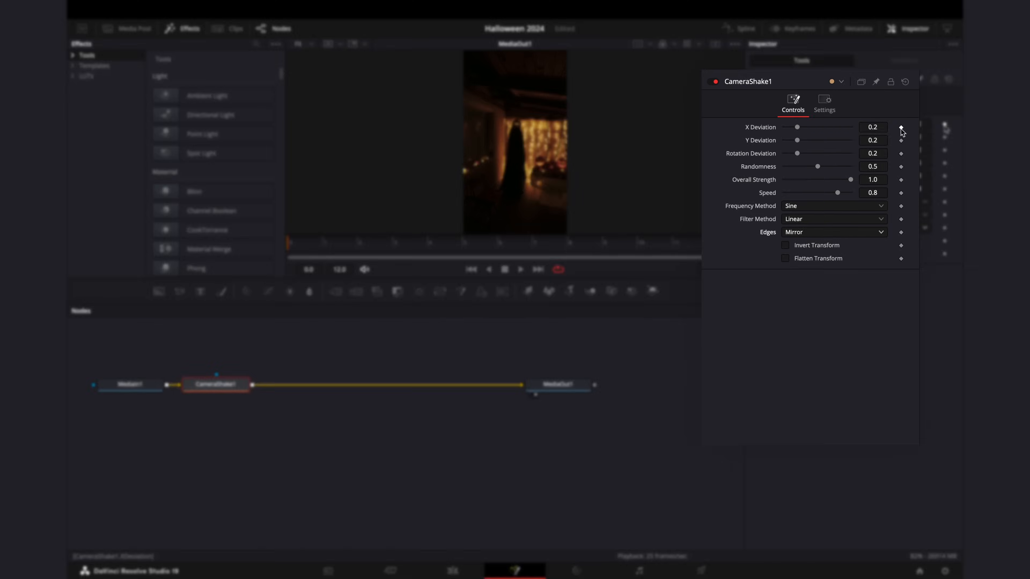
- Keyframe the Camera Shake deviations, randomness, strength and speed at the first frame, and lower the deviation sliders at the last frame
{"action": "left_click", "coordinate": [944, 124]}
{"action": "left_click", "coordinate": [945, 137]}
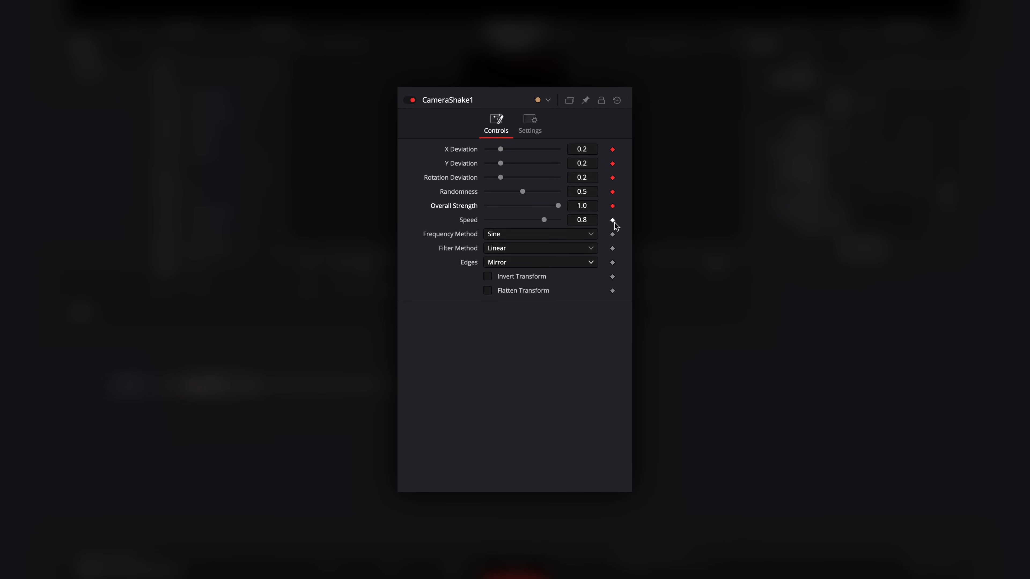
{"action": "left_click", "coordinate": [612, 220]}
{"action": "left_click_drag", "start_coordinate": [289, 244], "coordinate": [790, 245]}
{"action": "left_click_drag", "start_coordinate": [842, 127], "coordinate": [751, 136]}
{"action": "left_click_drag", "start_coordinate": [846, 138], "coordinate": [743, 180]}
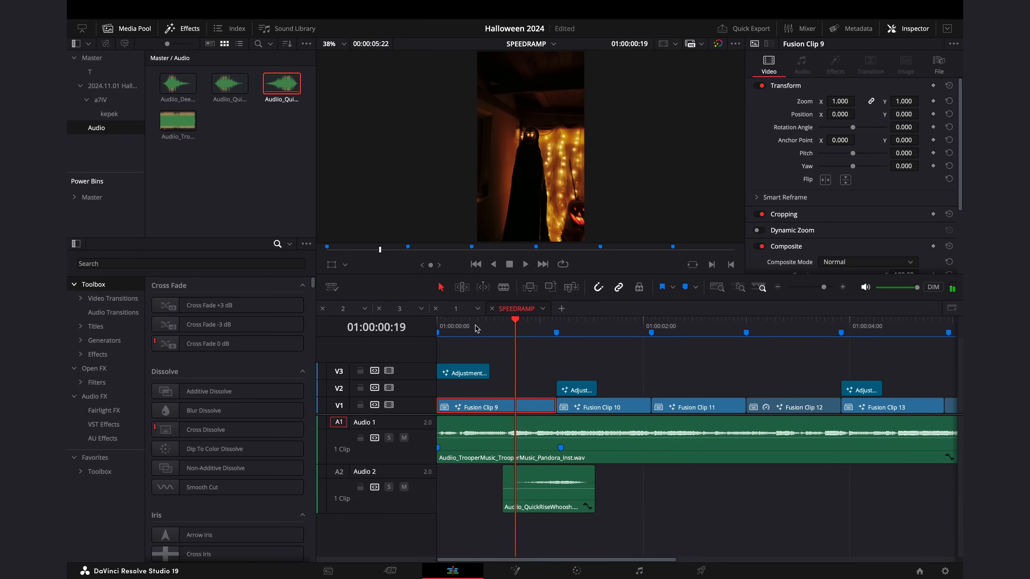
- Move the shake adjustment clip to the first cut on V2 with the flash above it on V3, and play across the cut
{"action": "left_click_drag", "start_coordinate": [476, 329], "coordinate": [410, 332]}
{"action": "key", "text": "space"}
{"action": "key", "text": "space"}
{"action": "left_click", "coordinate": [459, 371]}
{"action": "mouse_move", "coordinate": [471, 370]}
{"action": "left_mouse_down"}
{"action": "mouse_move", "coordinate": [589, 374]}
{"action": "mouse_move", "coordinate": [577, 354]}
{"action": "mouse_move", "coordinate": [580, 400]}
{"action": "left_mouse_up"}
{"action": "left_click_drag", "start_coordinate": [580, 356], "coordinate": [580, 373]}
{"action": "key", "text": "Home"}
{"action": "key", "text": "space"}
{"action": "key", "text": "space"}
- Raise the flash at the start of Fusion Clip 13 to V3 and place a copy of the shake clip beneath it
{"action": "left_click_drag", "start_coordinate": [855, 394], "coordinate": [856, 378]}
{"action": "left_click_drag", "start_coordinate": [583, 383], "coordinate": [868, 390]}
{"action": "key", "text": "space"}
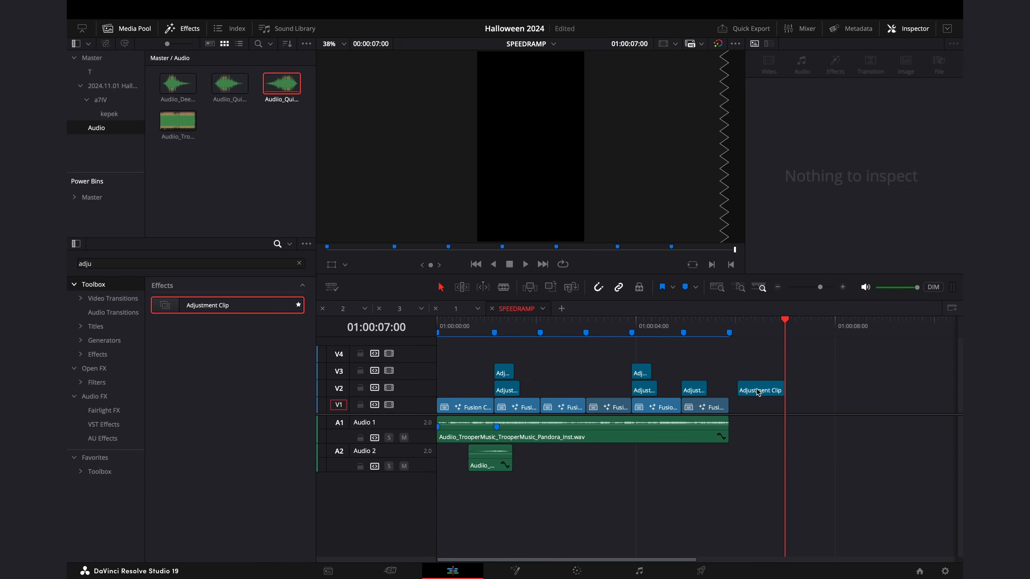
- Place the spare adjustment clip on V4 above Fusion Clip 9, matching that clip's length, and open it in Fusion
{"action": "left_click_drag", "start_coordinate": [761, 389], "coordinate": [471, 355]}
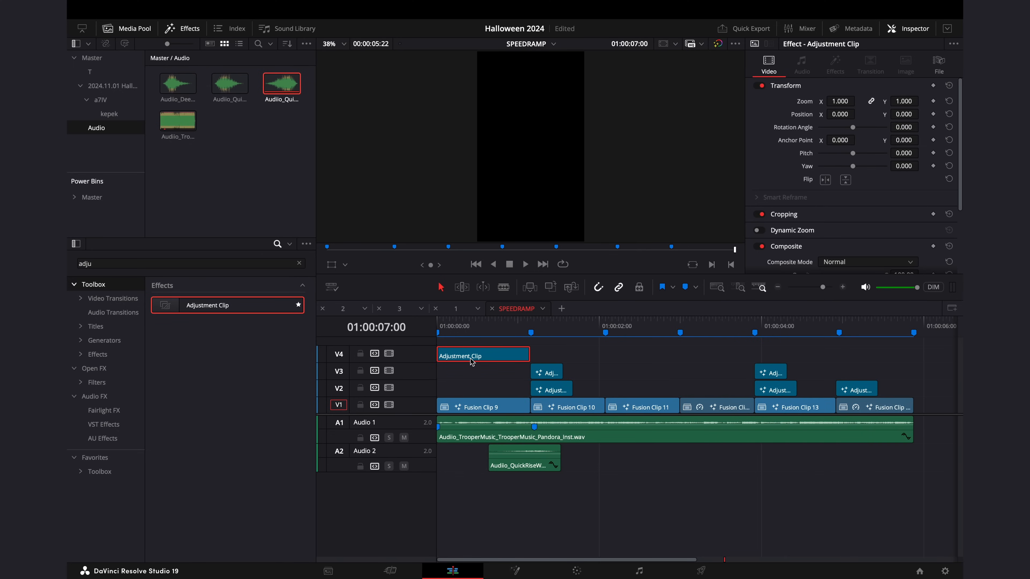
{"action": "right_click", "coordinate": [471, 359]}
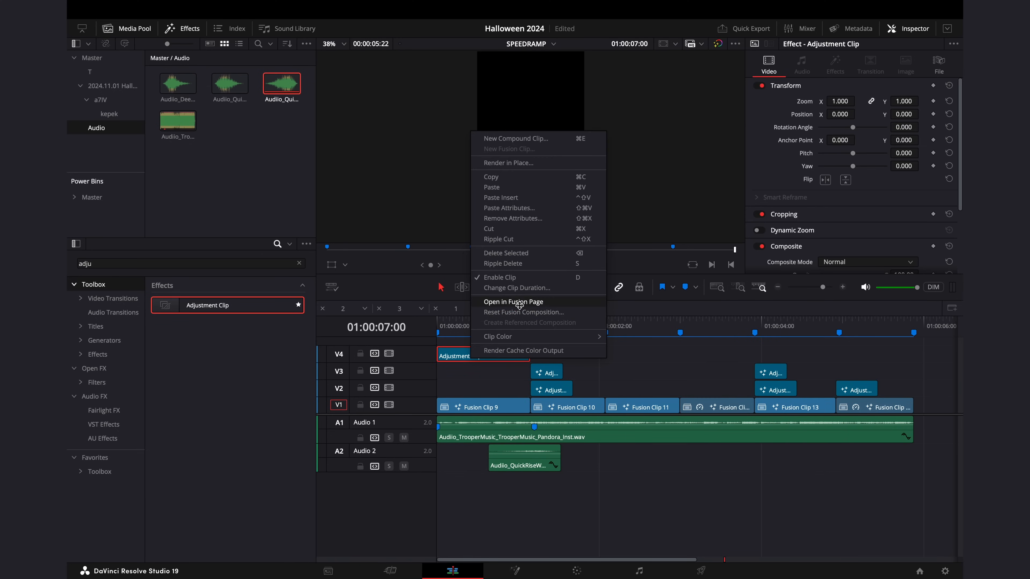
{"action": "left_click", "coordinate": [513, 301]}
- Add an Optical Flow node directly after MediaIn1 in the adjustment clip's composition
{"action": "key", "text": "shift+space"}
{"action": "type", "text": "shake"}
{"action": "key", "text": "BackSpace"}
{"action": "key", "text": "BackSpace"}
{"action": "key", "text": "BackSpace"}
{"action": "key", "text": "BackSpace"}
{"action": "key", "text": "BackSpace"}
{"action": "type", "text": "opti"}
{"action": "key", "text": "Return"}
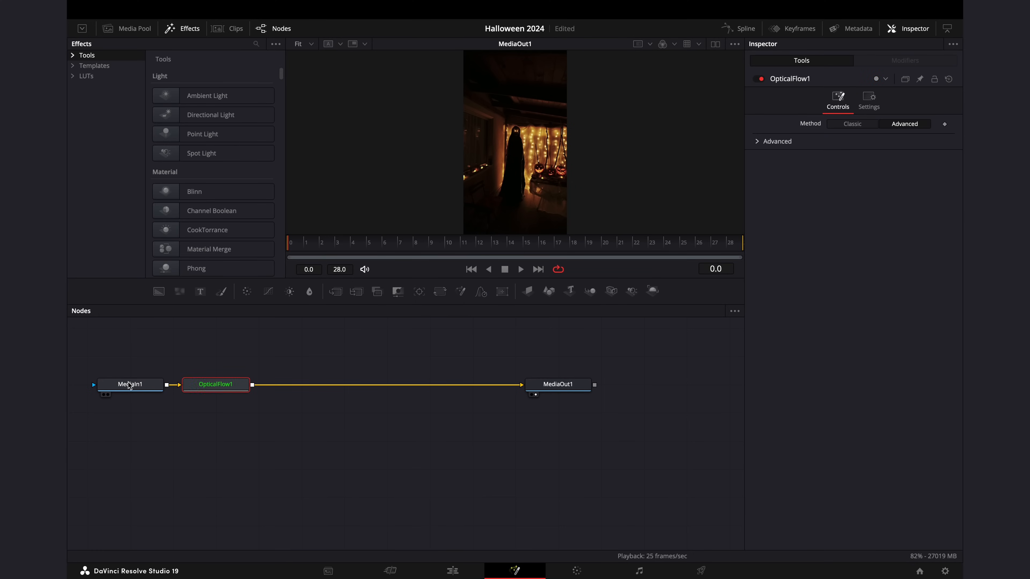
- Add a Vector Motion Blur node between the optical flow node and MediaOut1, and open the optical flow node's advanced settings
{"action": "key", "text": "shift+space"}
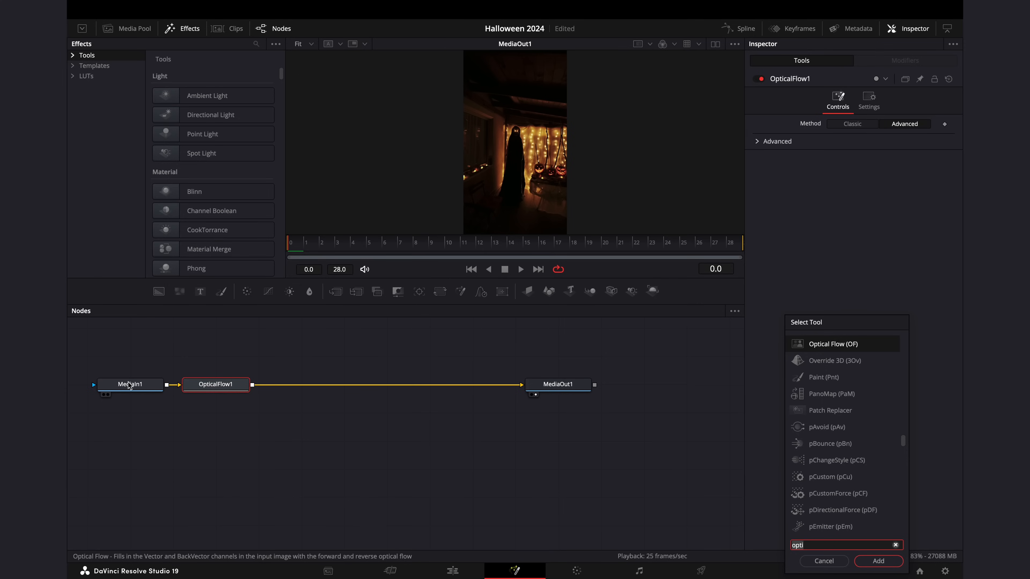
{"action": "key", "text": "BackSpace"}
{"action": "key", "text": "BackSpace"}
{"action": "key", "text": "BackSpace"}
{"action": "key", "text": "BackSpace"}
{"action": "type", "text": "vector"}
{"action": "key", "text": "Down"}
{"action": "key", "text": "Return"}
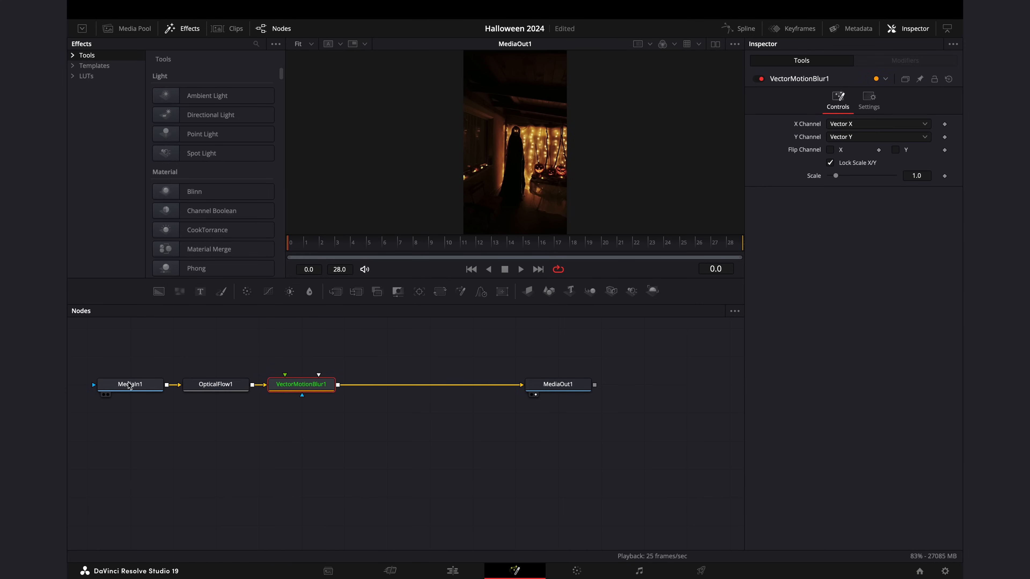
{"action": "left_click", "coordinate": [215, 384]}
{"action": "left_click", "coordinate": [763, 140]}
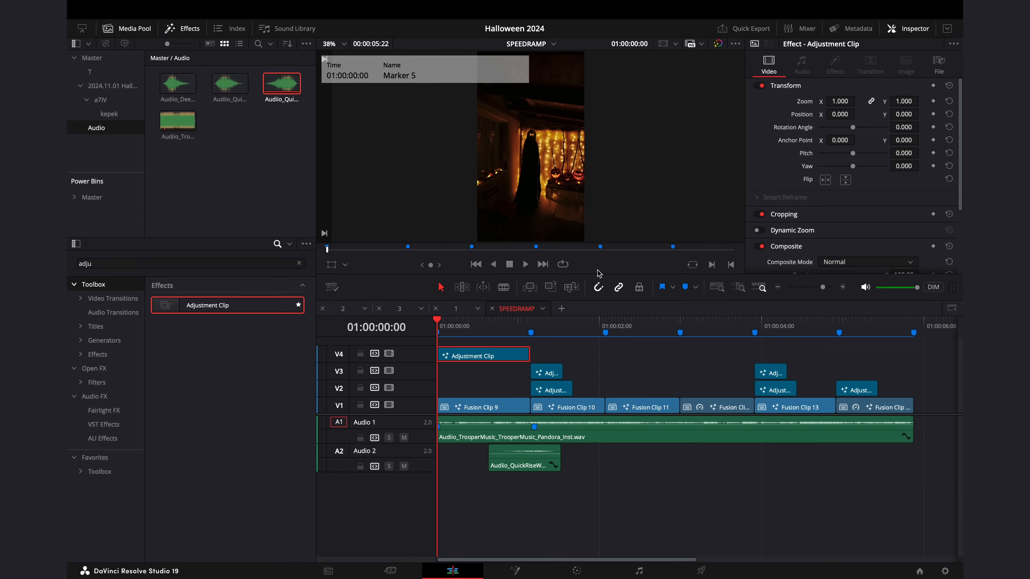
- Render all the V1 Fusion clips in place as QuickTime Apple ProRes 422 with 0 frame handles
{"action": "left_click", "coordinate": [470, 412]}
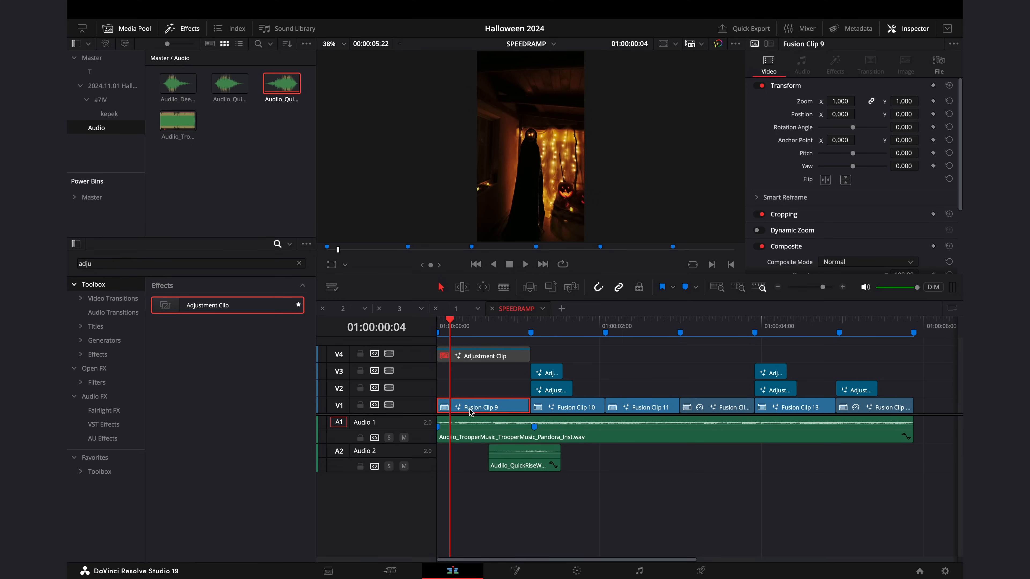
{"action": "left_click_drag", "start_coordinate": [943, 413], "coordinate": [484, 409]}
{"action": "right_click", "coordinate": [484, 409]}
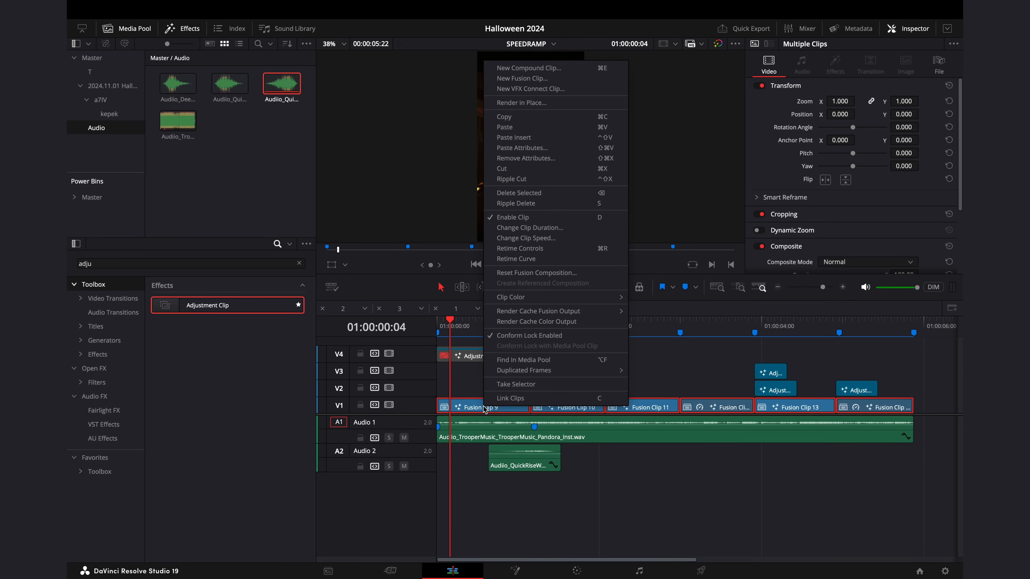
{"action": "left_click", "coordinate": [526, 107]}
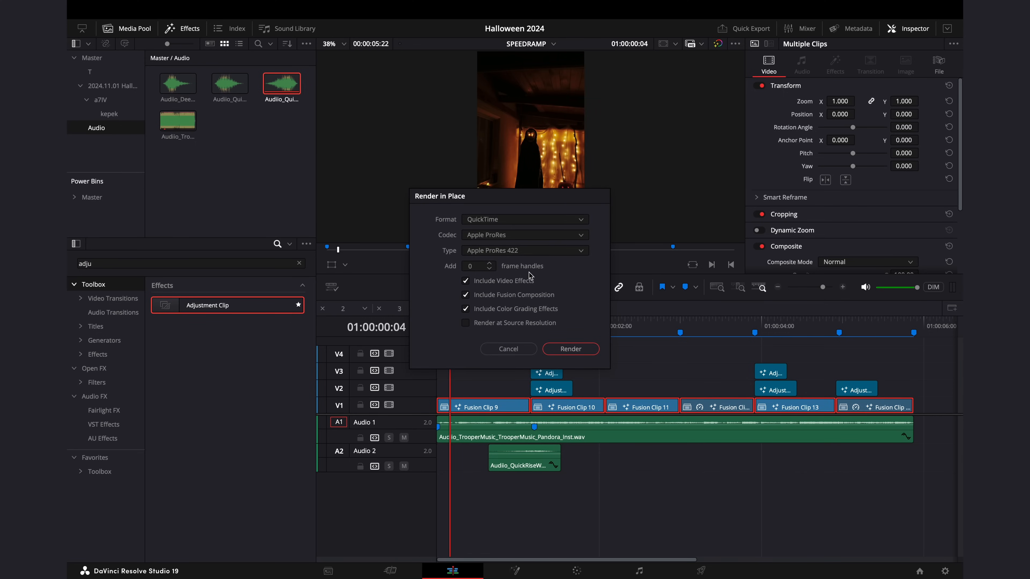
{"action": "left_click", "coordinate": [571, 349]}
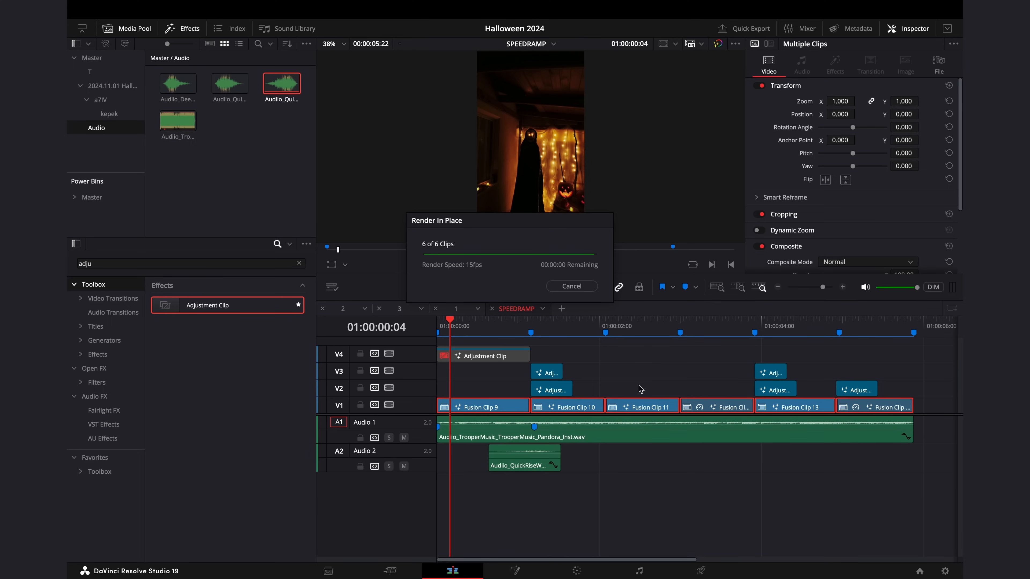
- Move the motion blur adjustment clip down to V2 above the first rendered clip and trim it to the parts with strong movement
{"action": "left_click", "coordinate": [503, 360]}
{"action": "left_click_drag", "start_coordinate": [496, 361], "coordinate": [497, 393]}
{"action": "left_click_drag", "start_coordinate": [522, 377], "coordinate": [489, 376]}
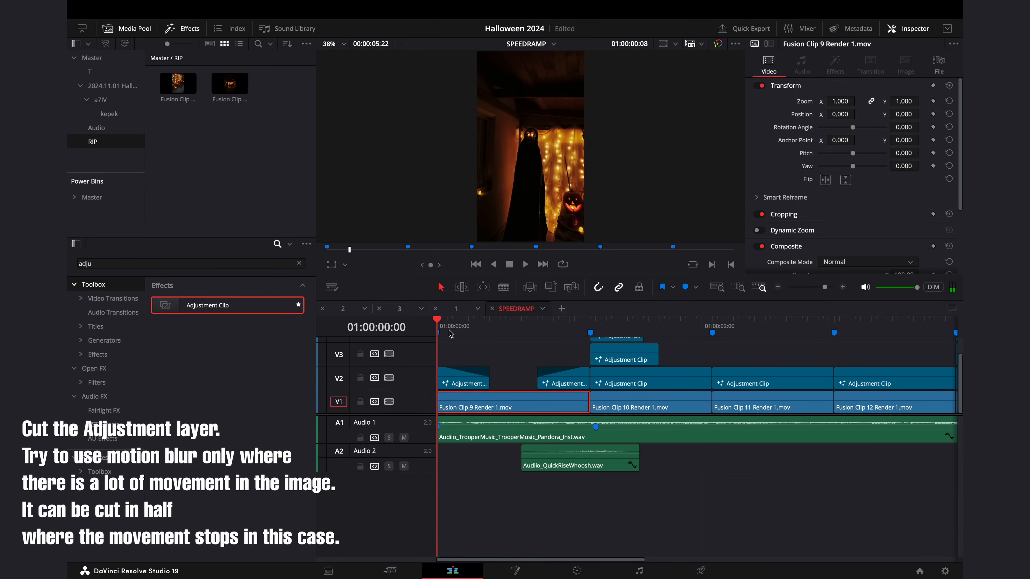
{"action": "left_click_drag", "start_coordinate": [448, 329], "coordinate": [490, 329]}
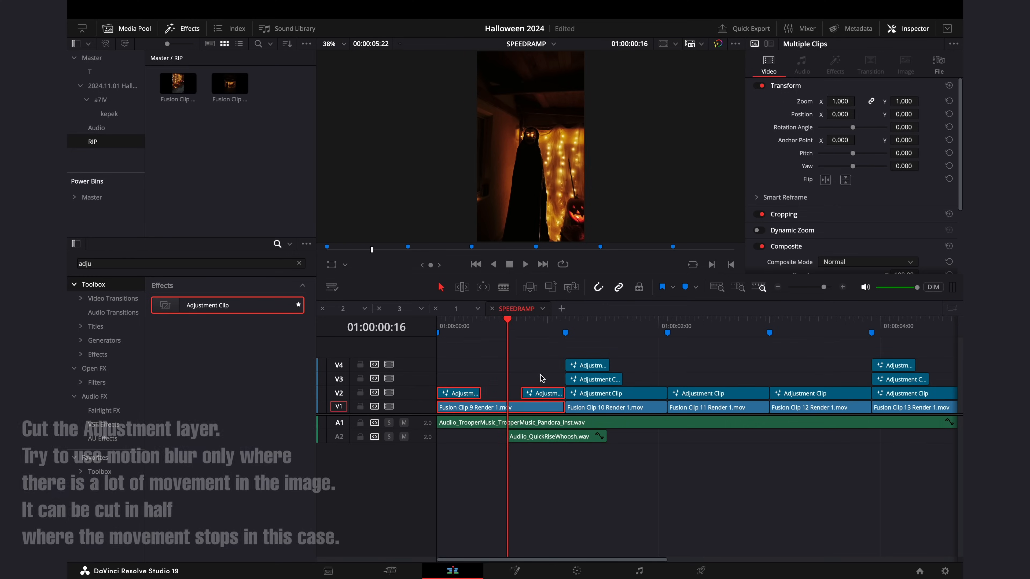
- Combine the first rendered clip and its V2 adjustment clips into a compound clip named 1, and render it in place as Apple ProRes 422
{"action": "key", "text": "alt+g"}
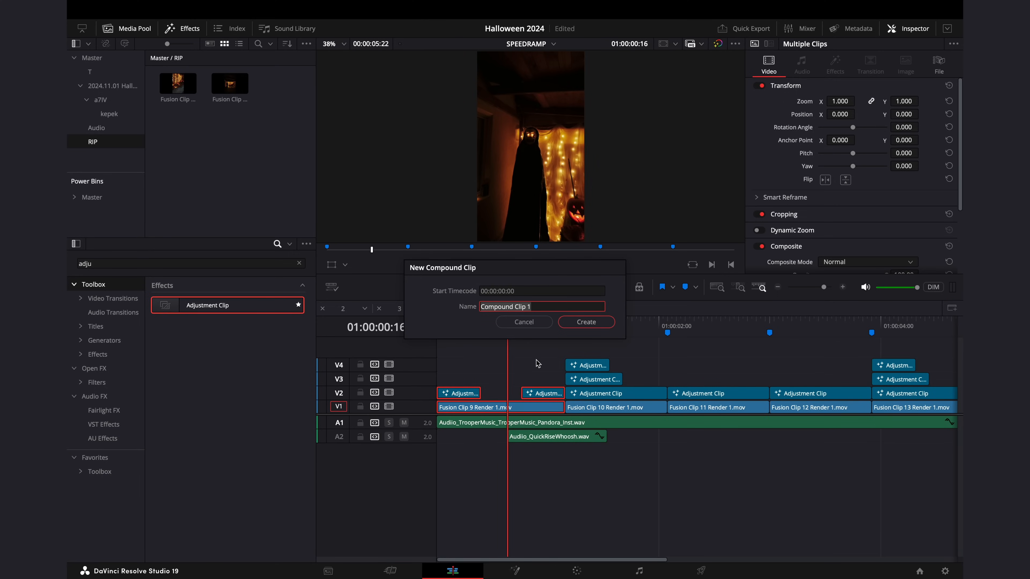
{"action": "key", "text": "Return"}
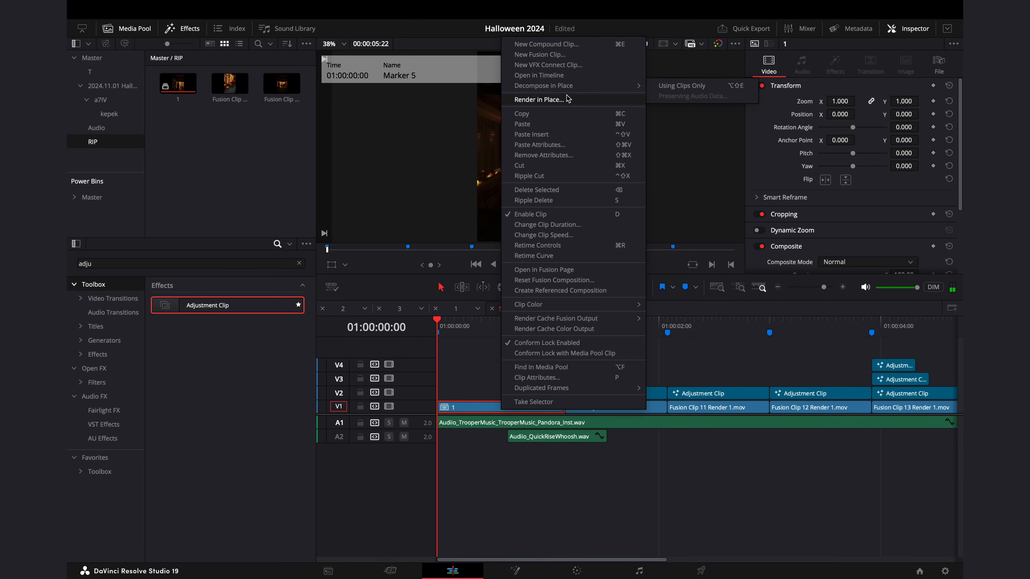
{"action": "left_click", "coordinate": [539, 100]}
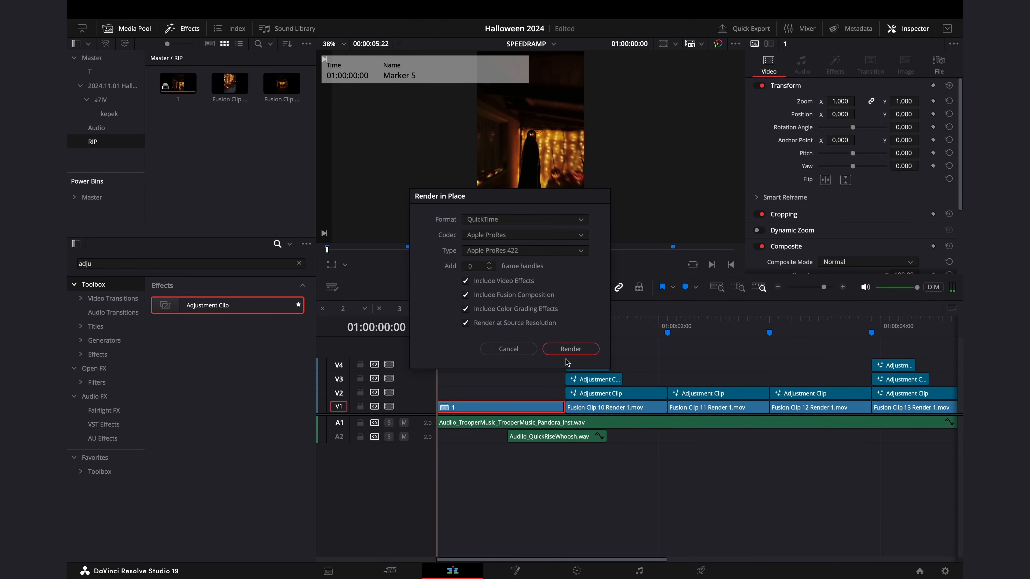
{"action": "left_click", "coordinate": [571, 350]}
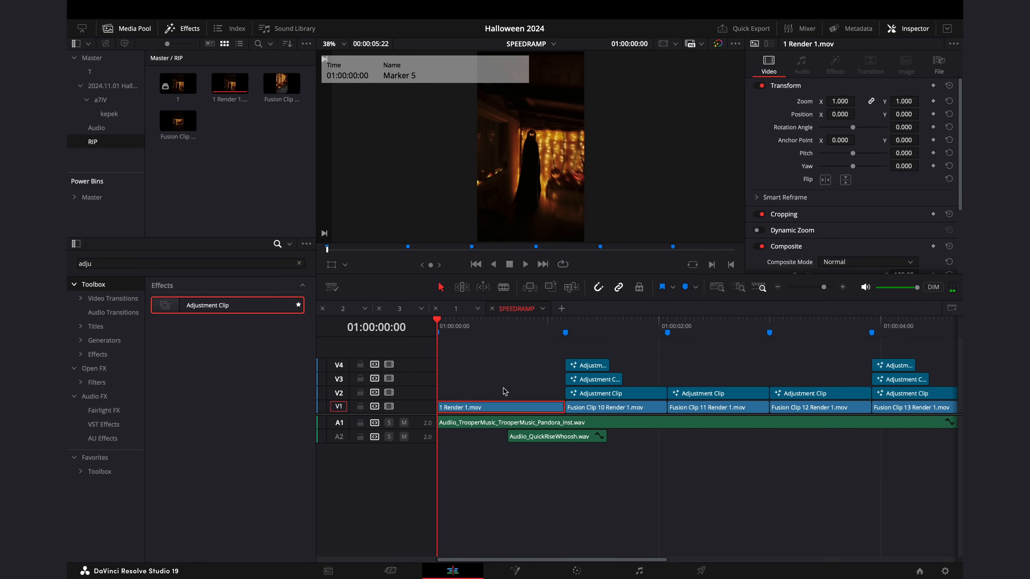
- Play the rendered opening clip full screen to check the motion blur
{"action": "key", "text": "super+f"}
{"action": "key", "text": "space"}
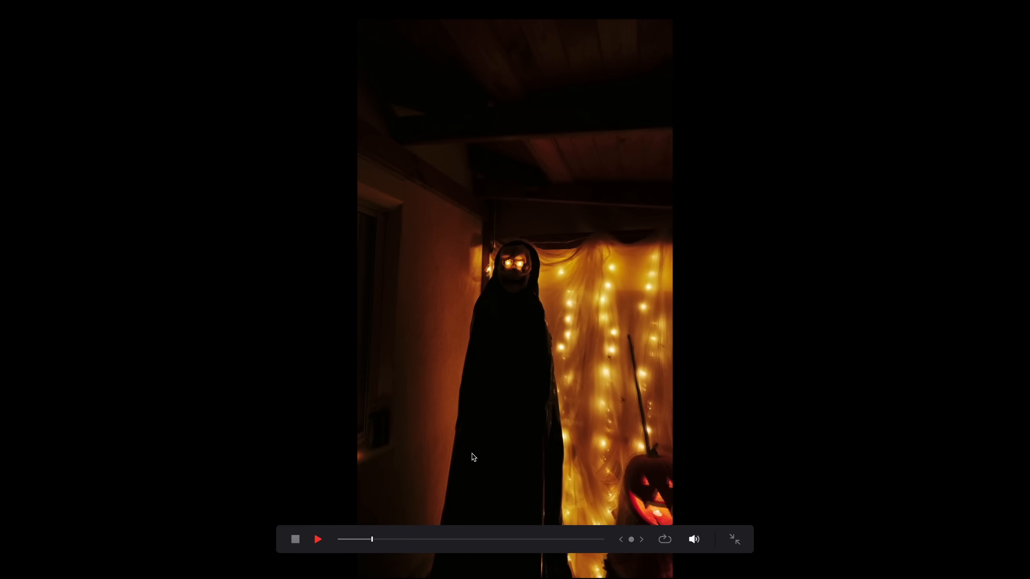